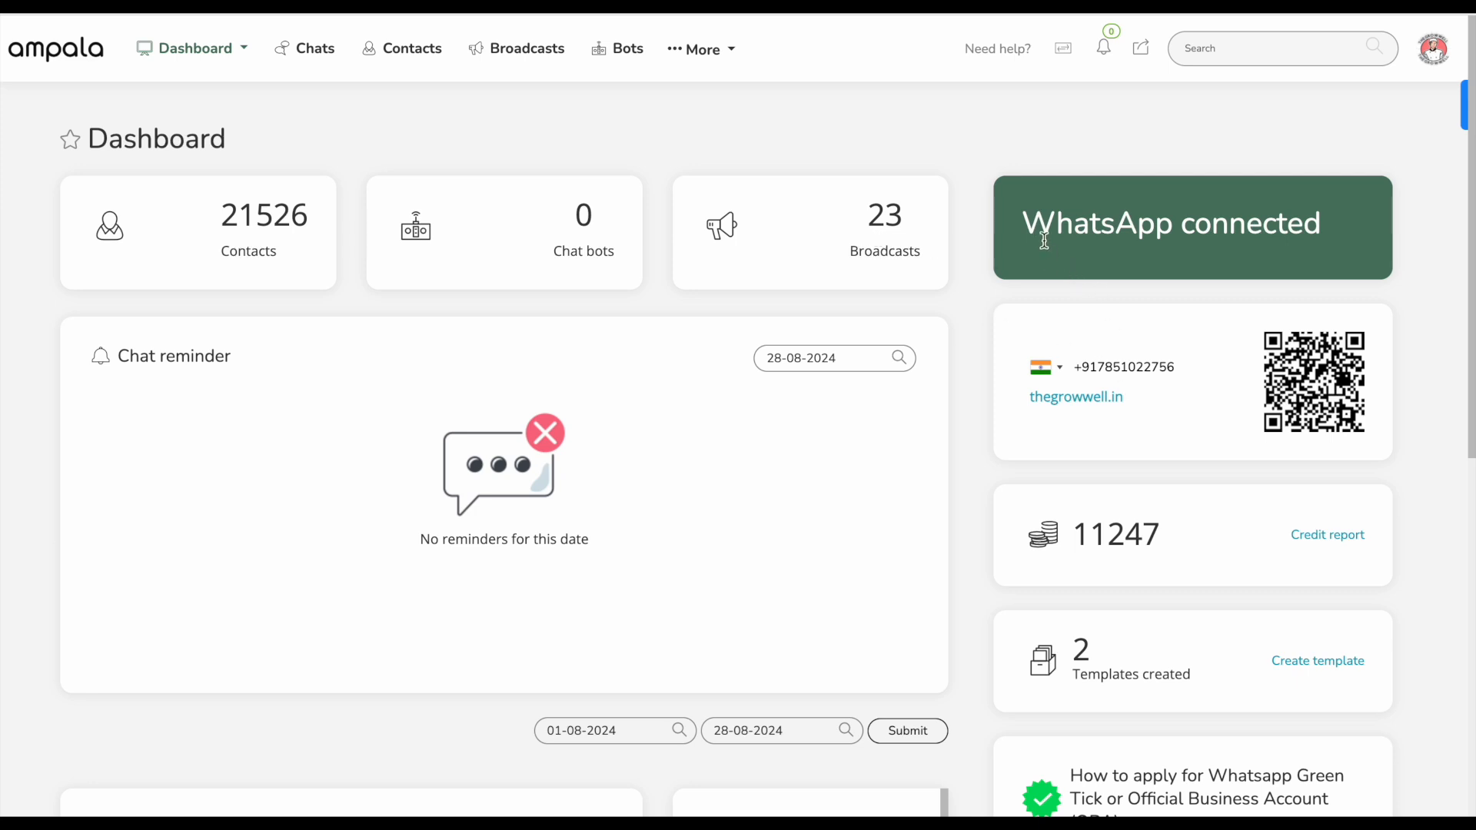
Step: Review the dashboard's summary cards, broadcasts chart and daily WhatsApp contacts, and show the dashboard's sub-pages
{"action": "scroll", "coordinate": [1038, 598], "scroll_direction": "down", "scroll_amount": 1}
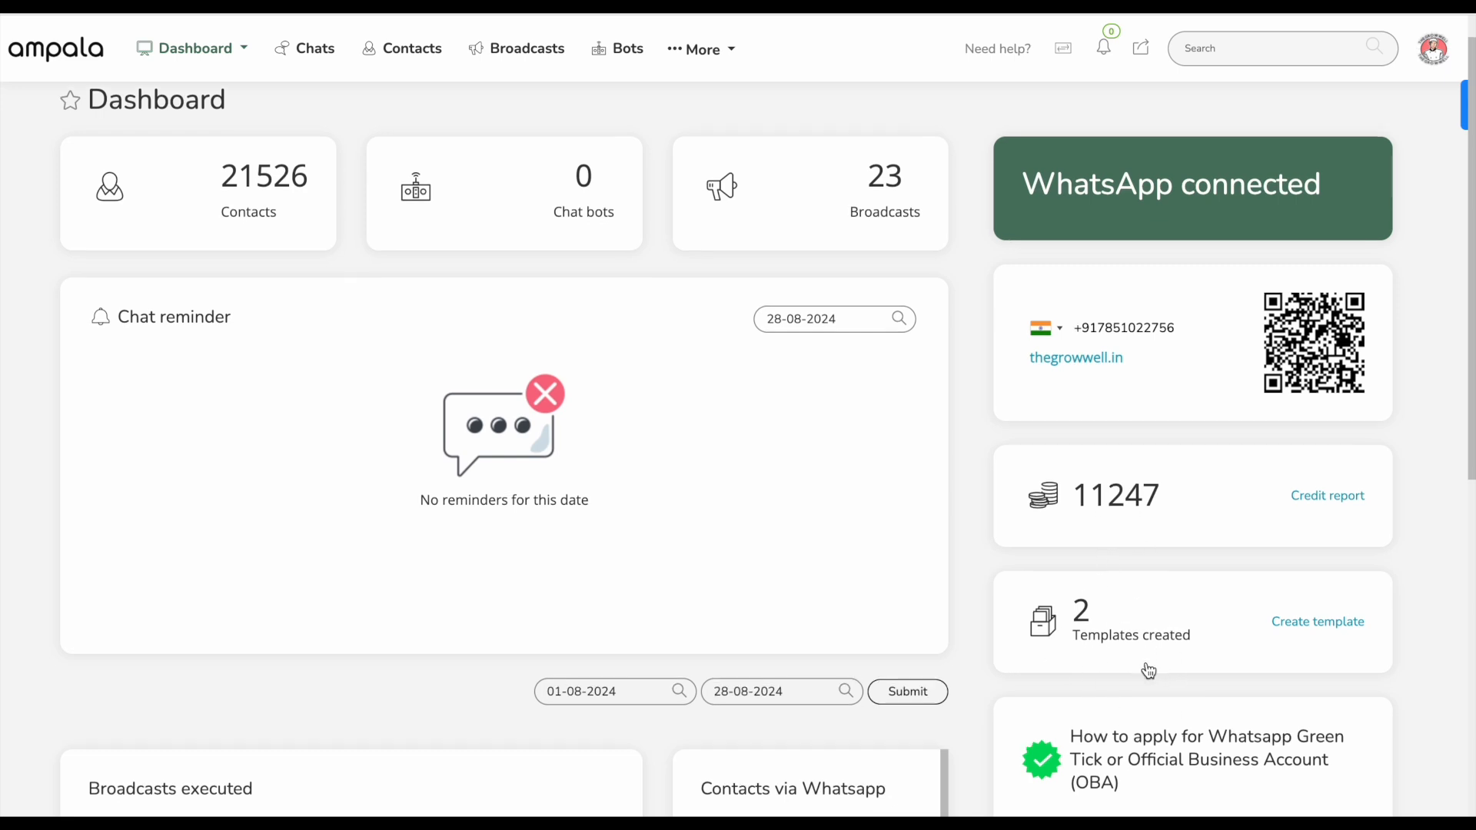
{"action": "scroll", "coordinate": [1147, 672], "scroll_direction": "down", "scroll_amount": 3}
{"action": "scroll", "coordinate": [1091, 603], "scroll_direction": "down", "scroll_amount": 3}
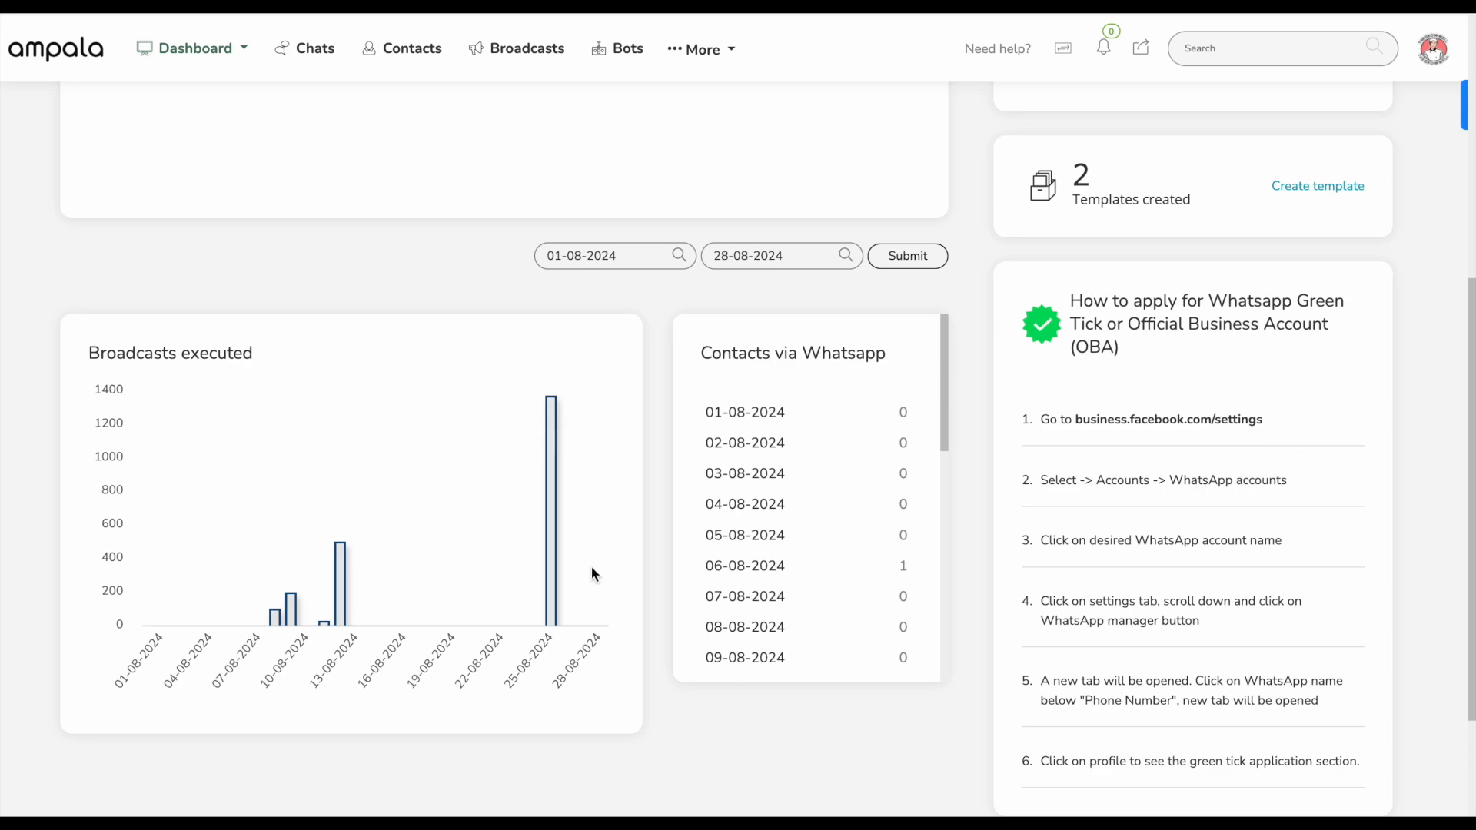
{"action": "scroll", "coordinate": [926, 389], "scroll_direction": "up", "scroll_amount": 7}
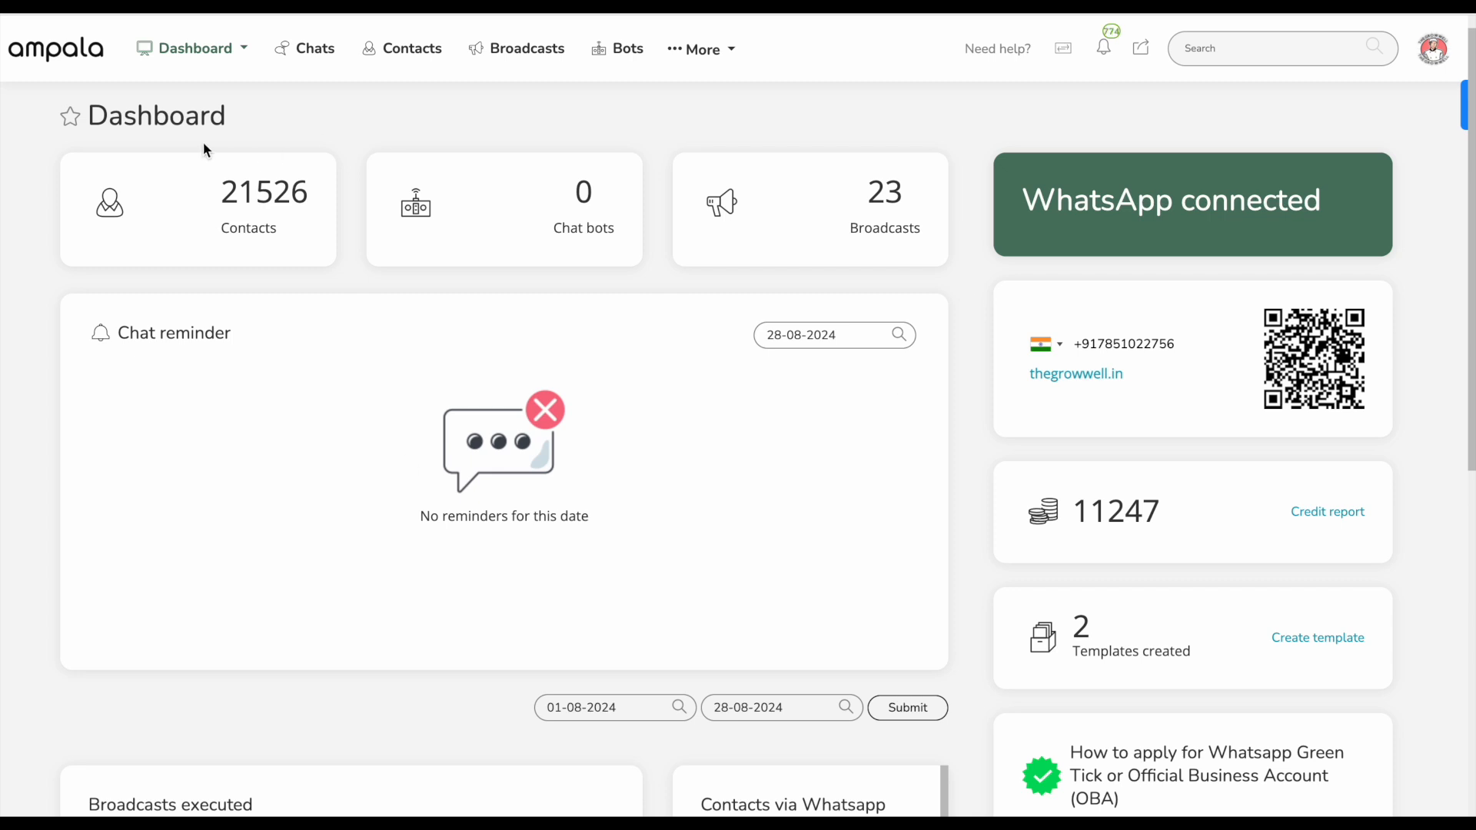
{"action": "left_click", "coordinate": [201, 47]}
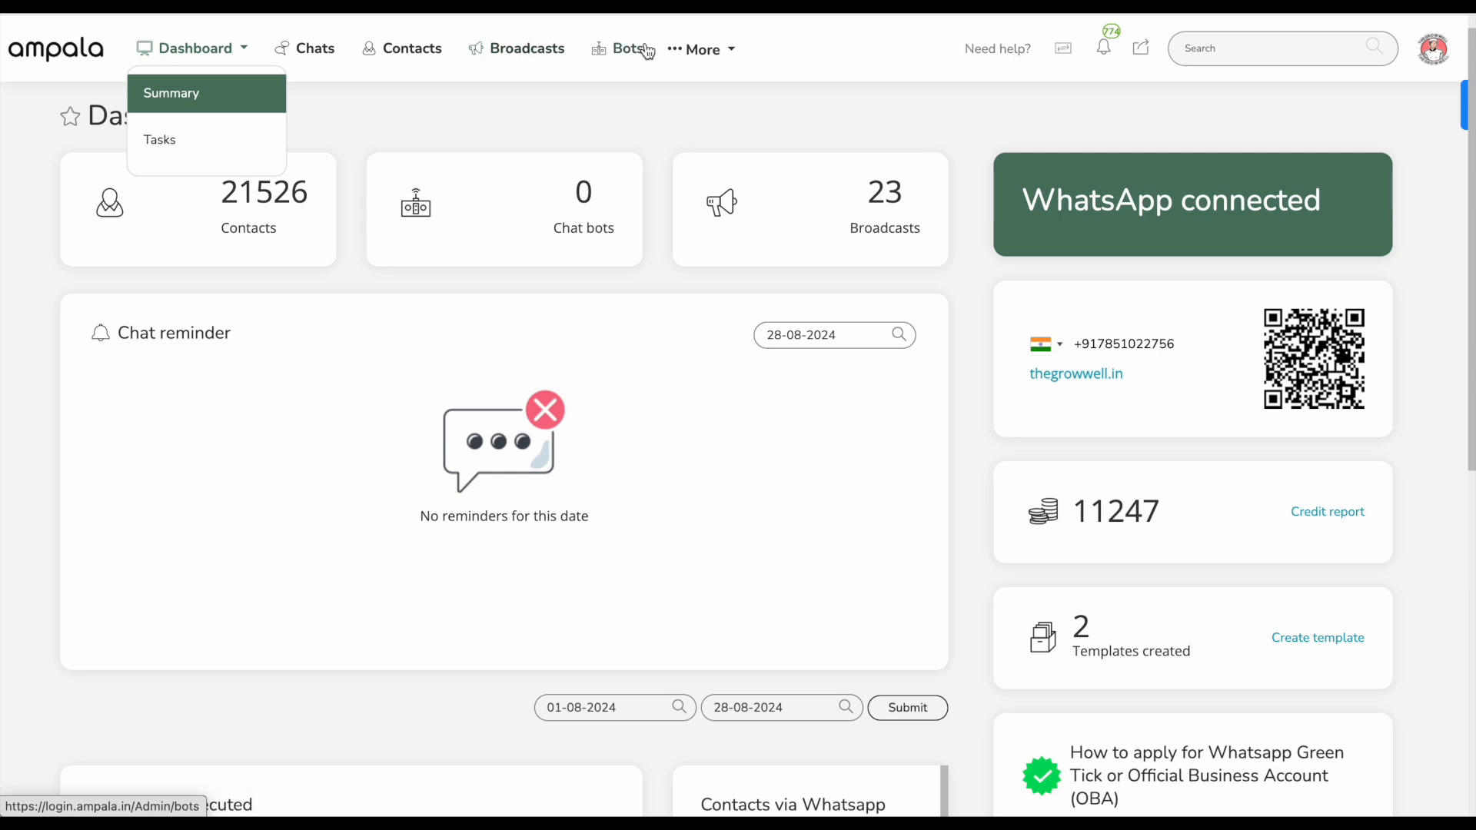
Step: Open the WhatsApp account setup page and highlight the heading on connecting a number with embedded signup
{"action": "left_click", "coordinate": [706, 48]}
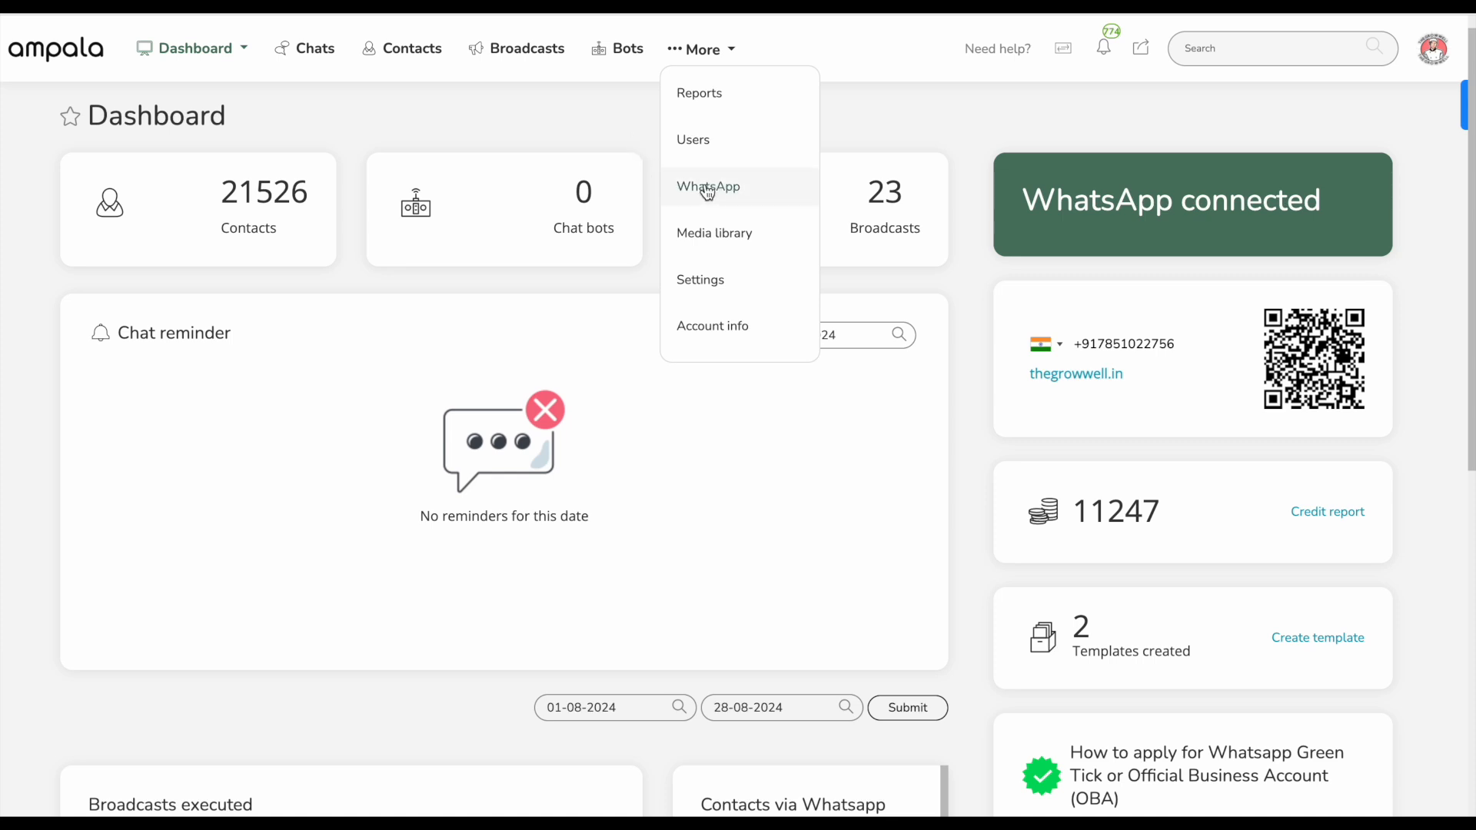
{"action": "left_click", "coordinate": [760, 192]}
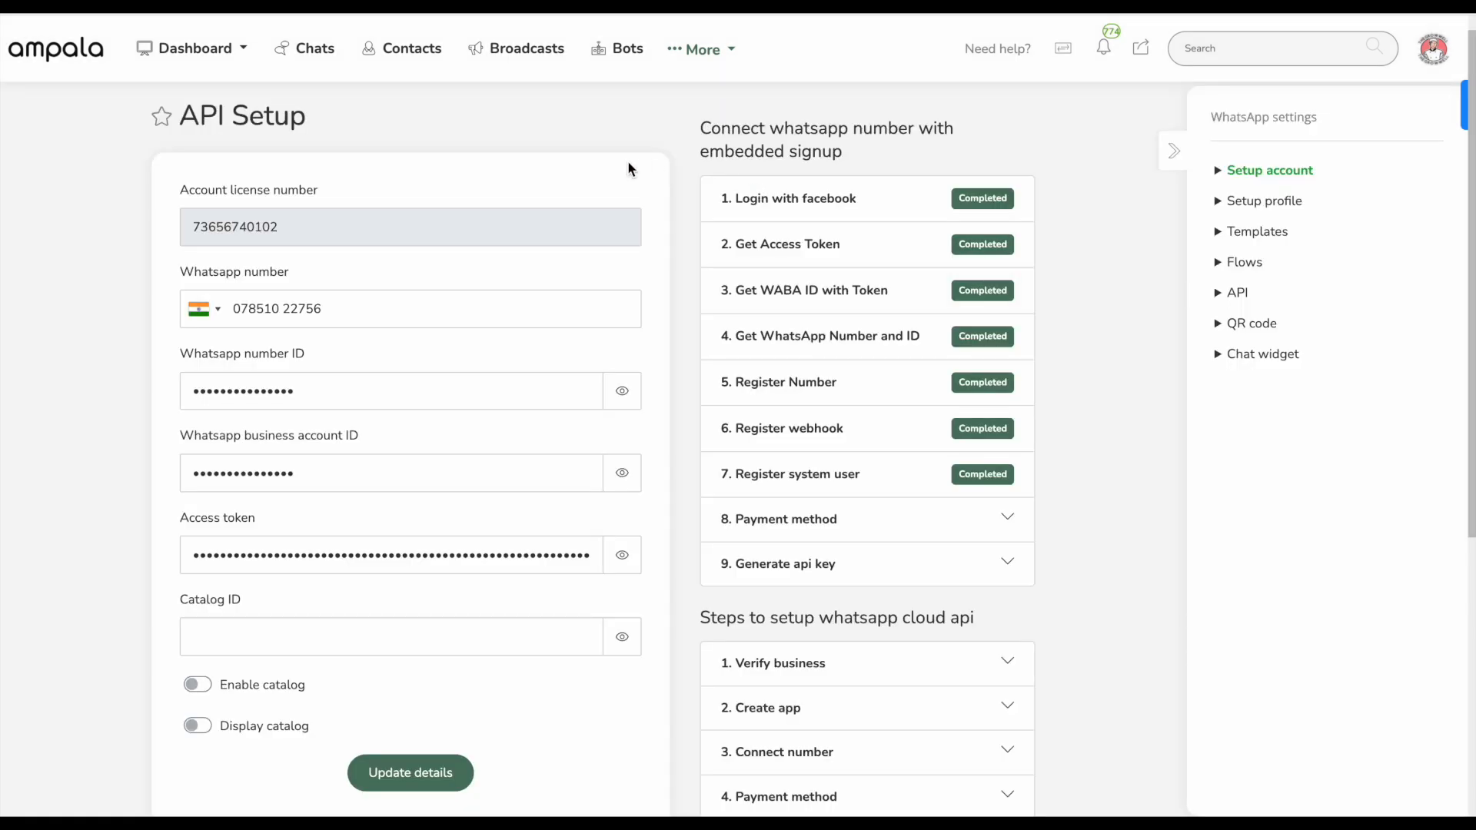
{"action": "left_click_drag", "start_coordinate": [696, 129], "coordinate": [872, 158]}
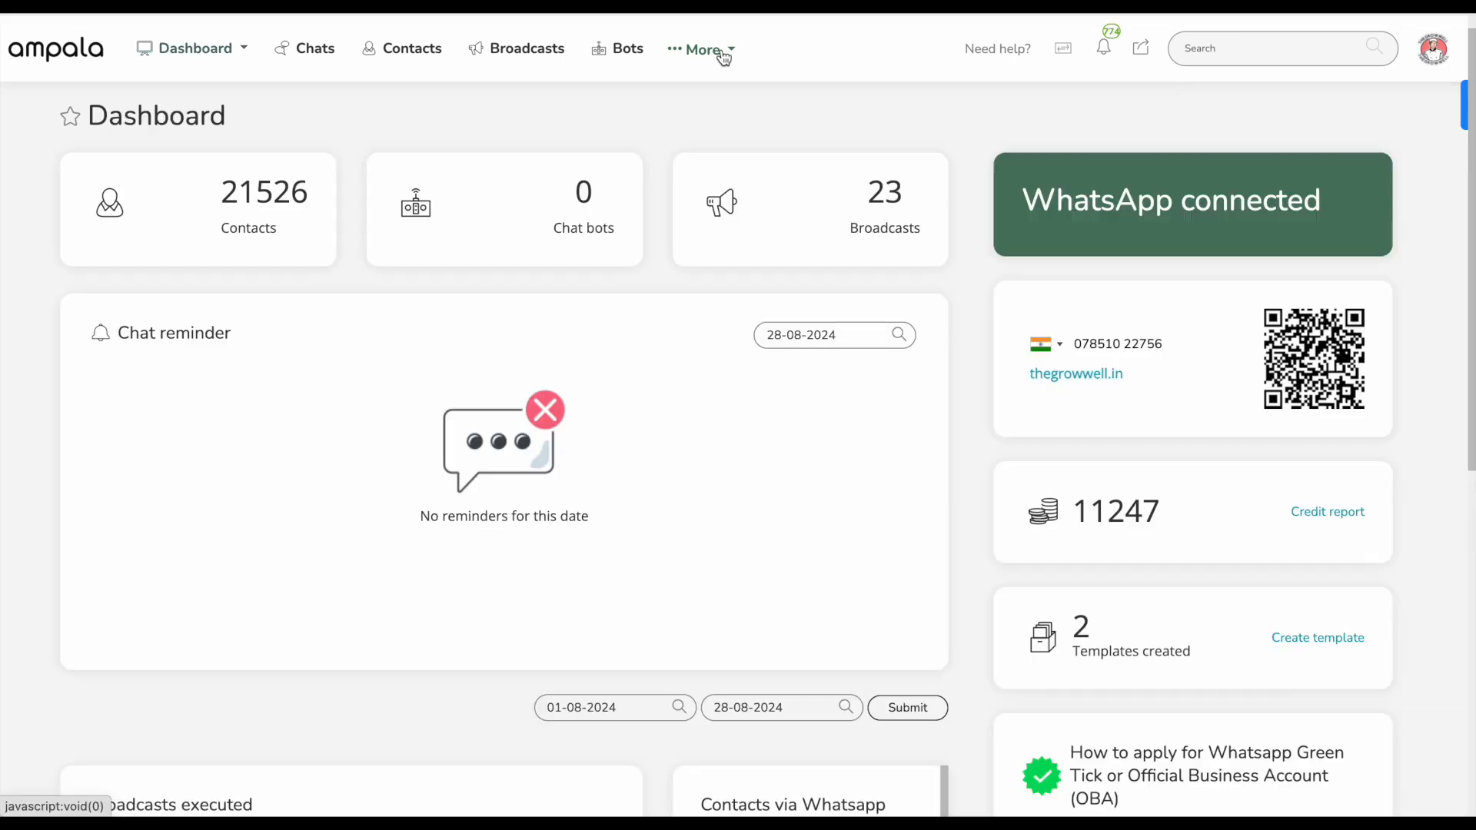
Step: Reopen the WhatsApp account setup from the dashboard and review the embedded signup, cloud API and number migration sections
{"action": "left_click", "coordinate": [722, 51]}
{"action": "left_click", "coordinate": [724, 58]}
{"action": "left_click", "coordinate": [723, 57]}
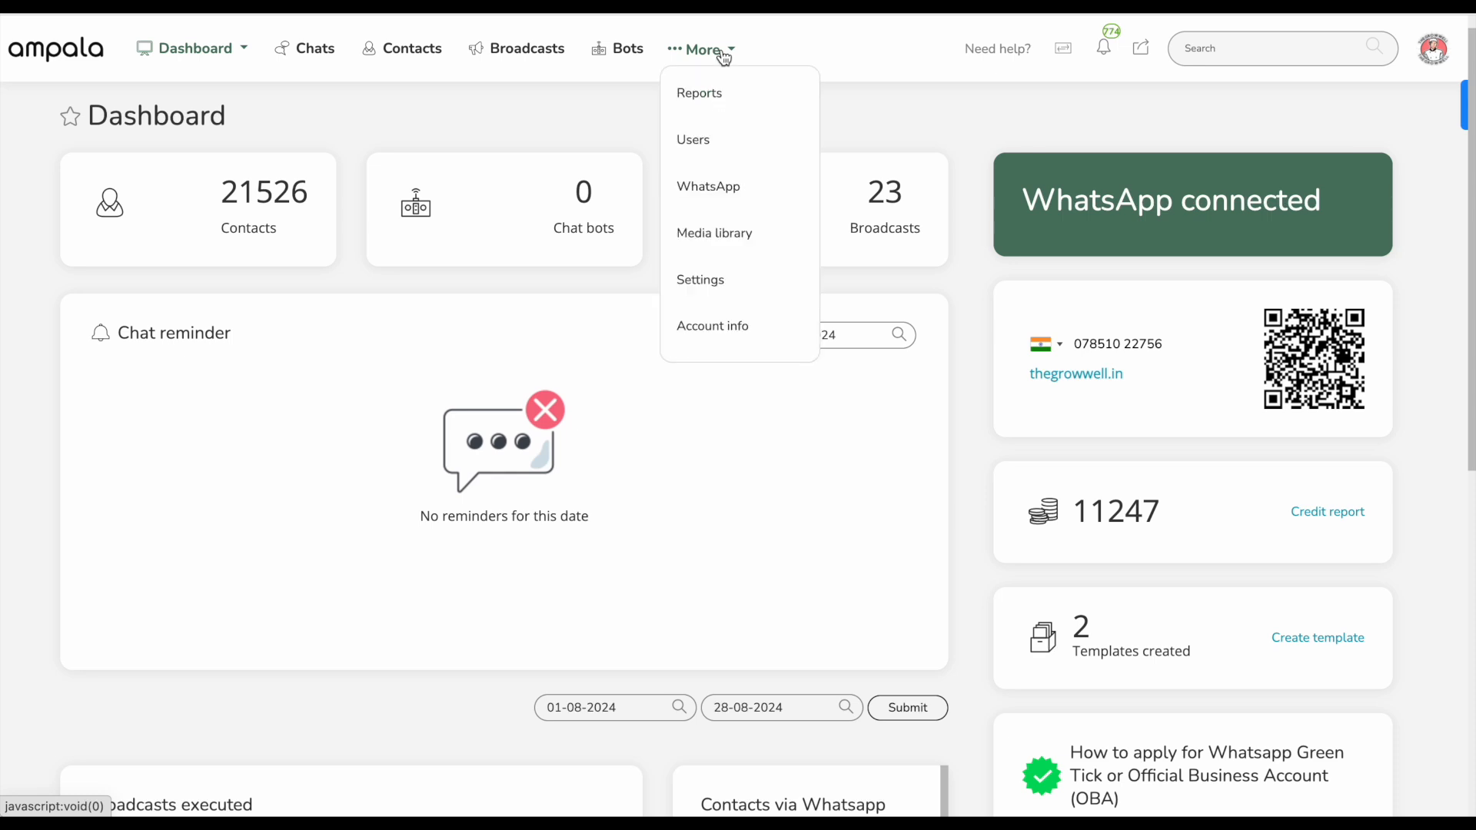
{"action": "left_click", "coordinate": [703, 184]}
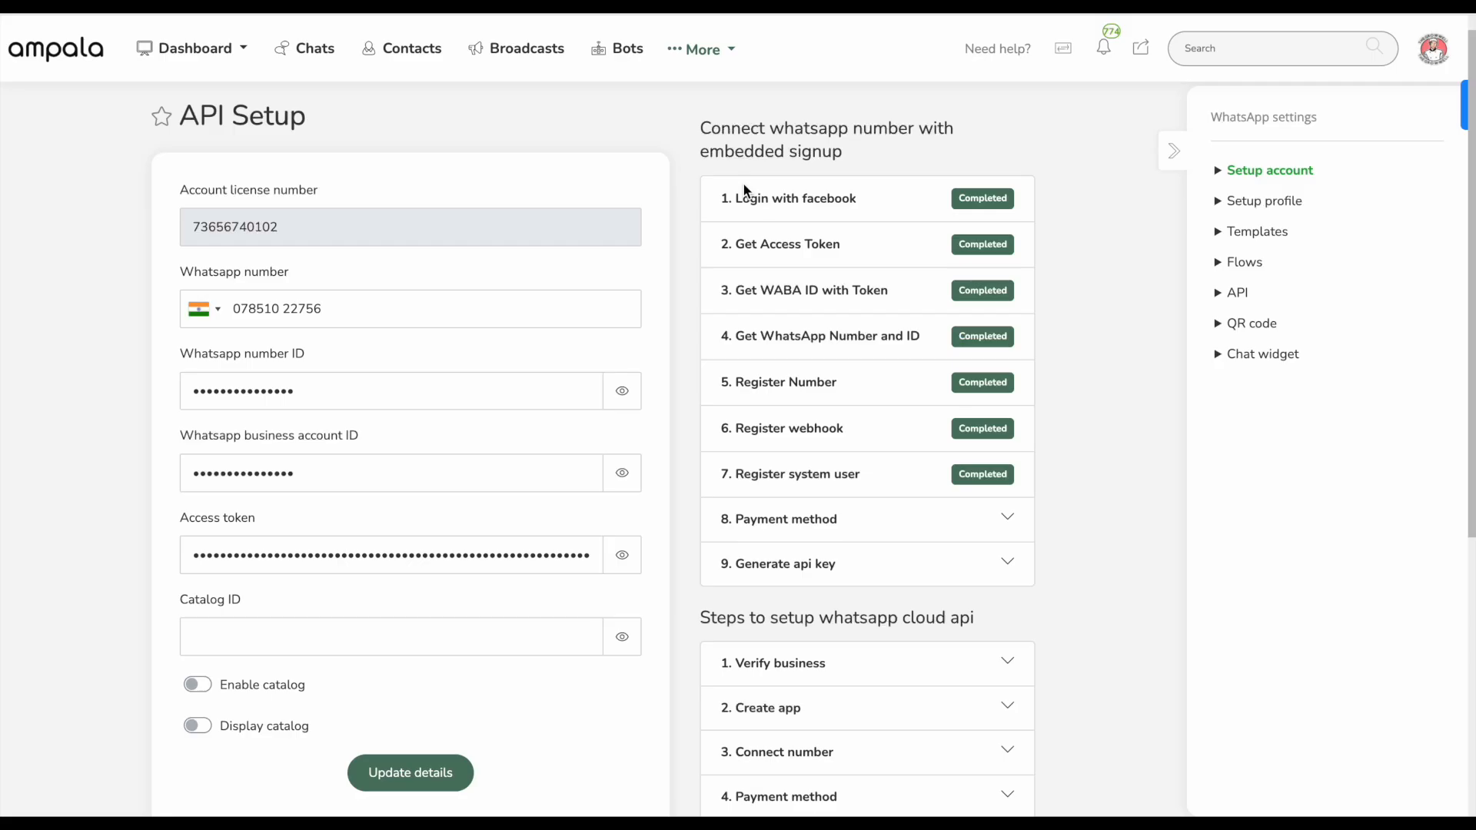
{"action": "left_click_drag", "start_coordinate": [701, 127], "coordinate": [888, 166]}
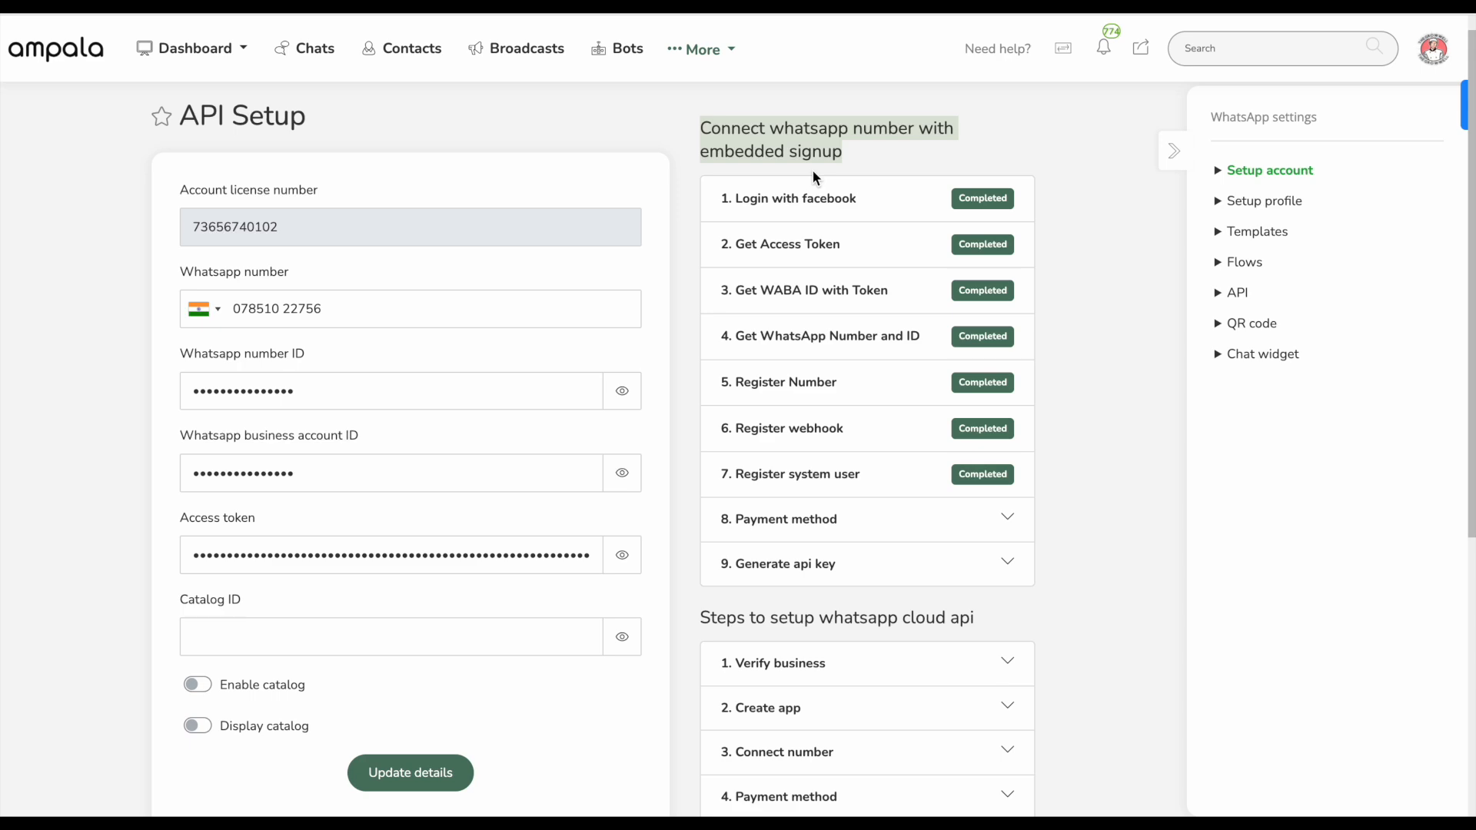
{"action": "scroll", "coordinate": [847, 424], "scroll_direction": "down", "scroll_amount": 5}
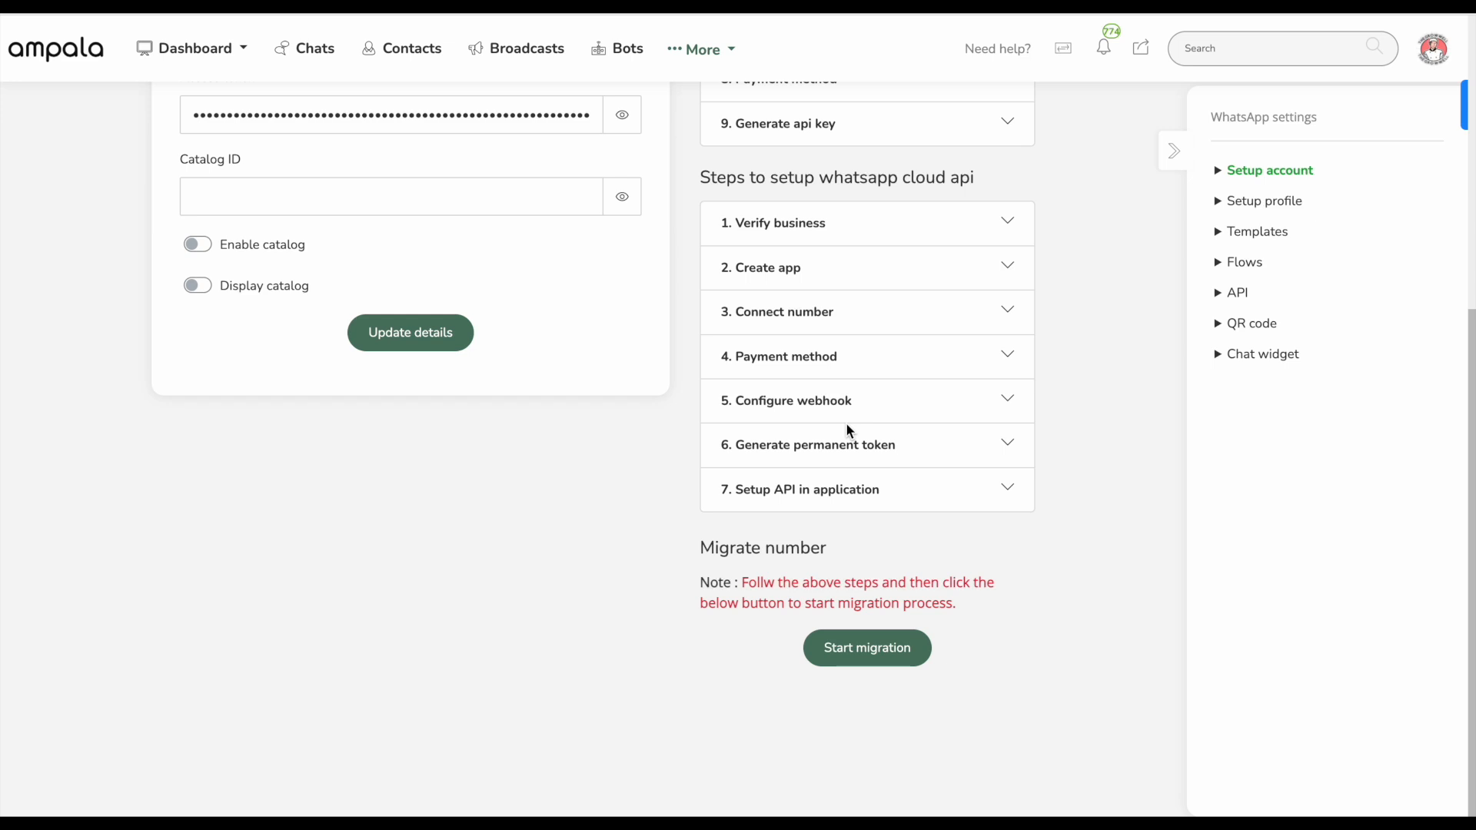
{"action": "left_click", "coordinate": [834, 660]}
Step: View the WhatsApp profile settings and review the marketingtem message template, returning to the template list
{"action": "left_click", "coordinate": [1268, 203]}
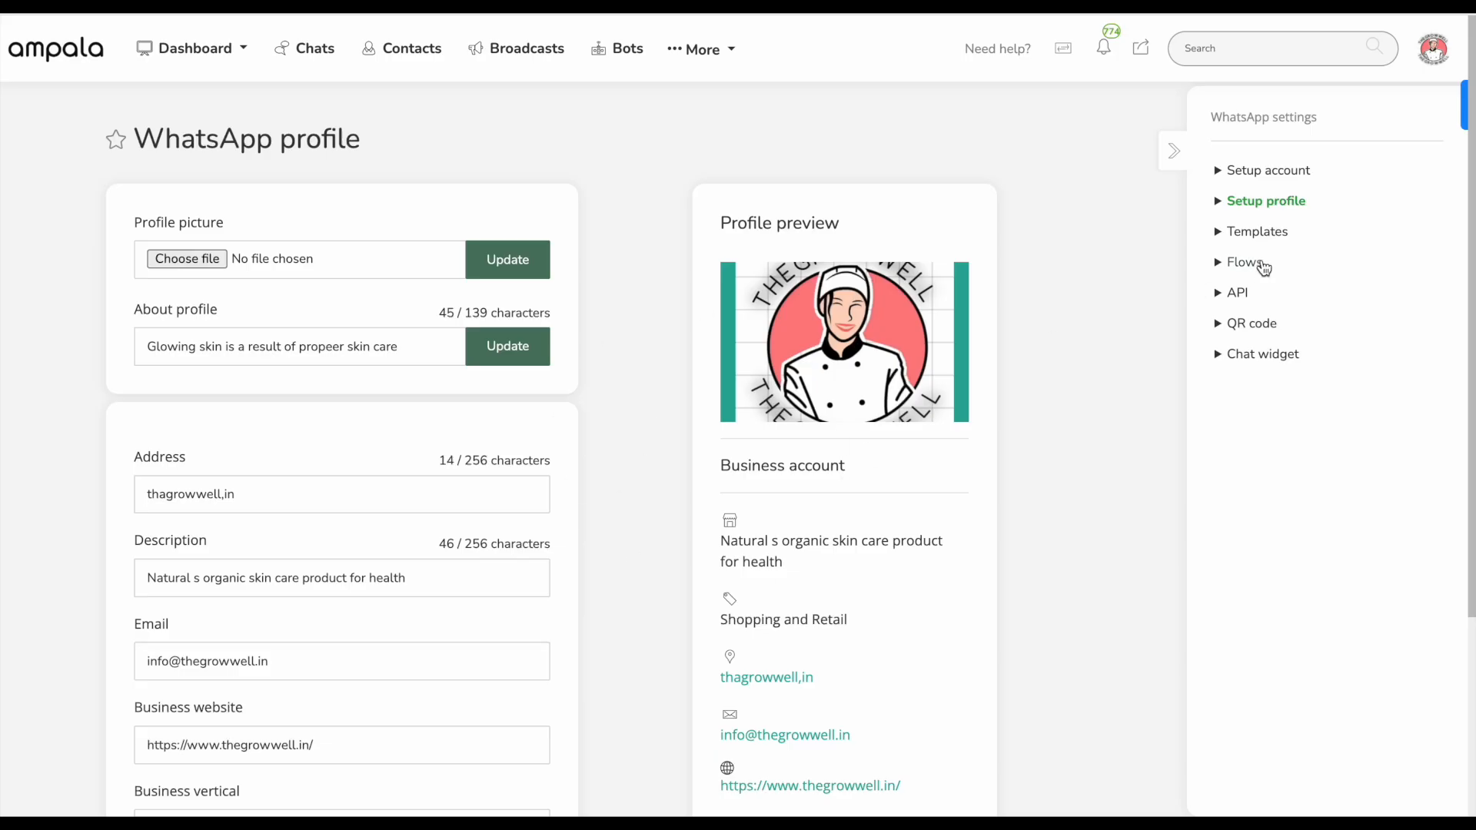
{"action": "left_click", "coordinate": [1249, 232]}
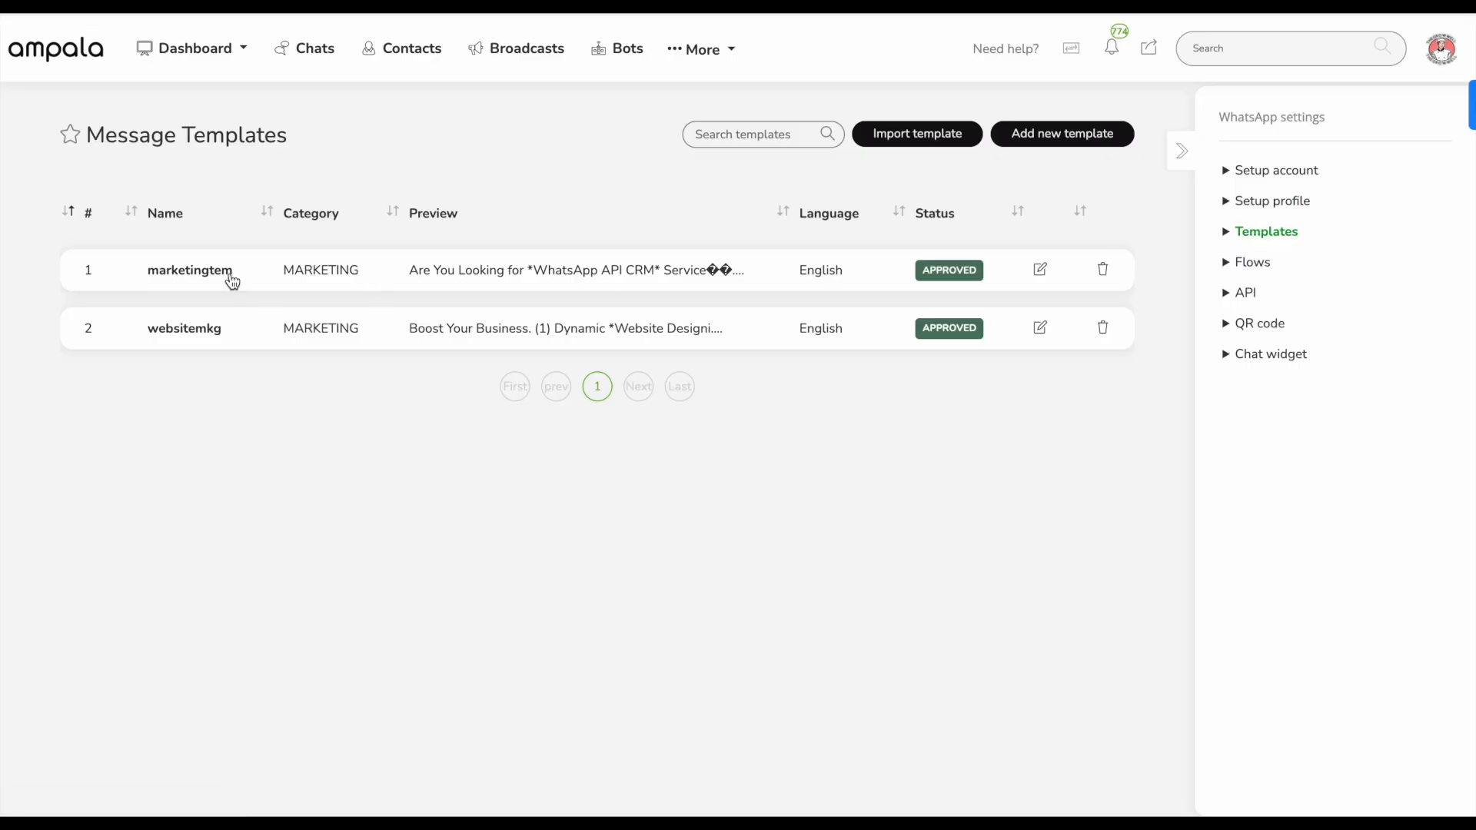
{"action": "left_click", "coordinate": [211, 268]}
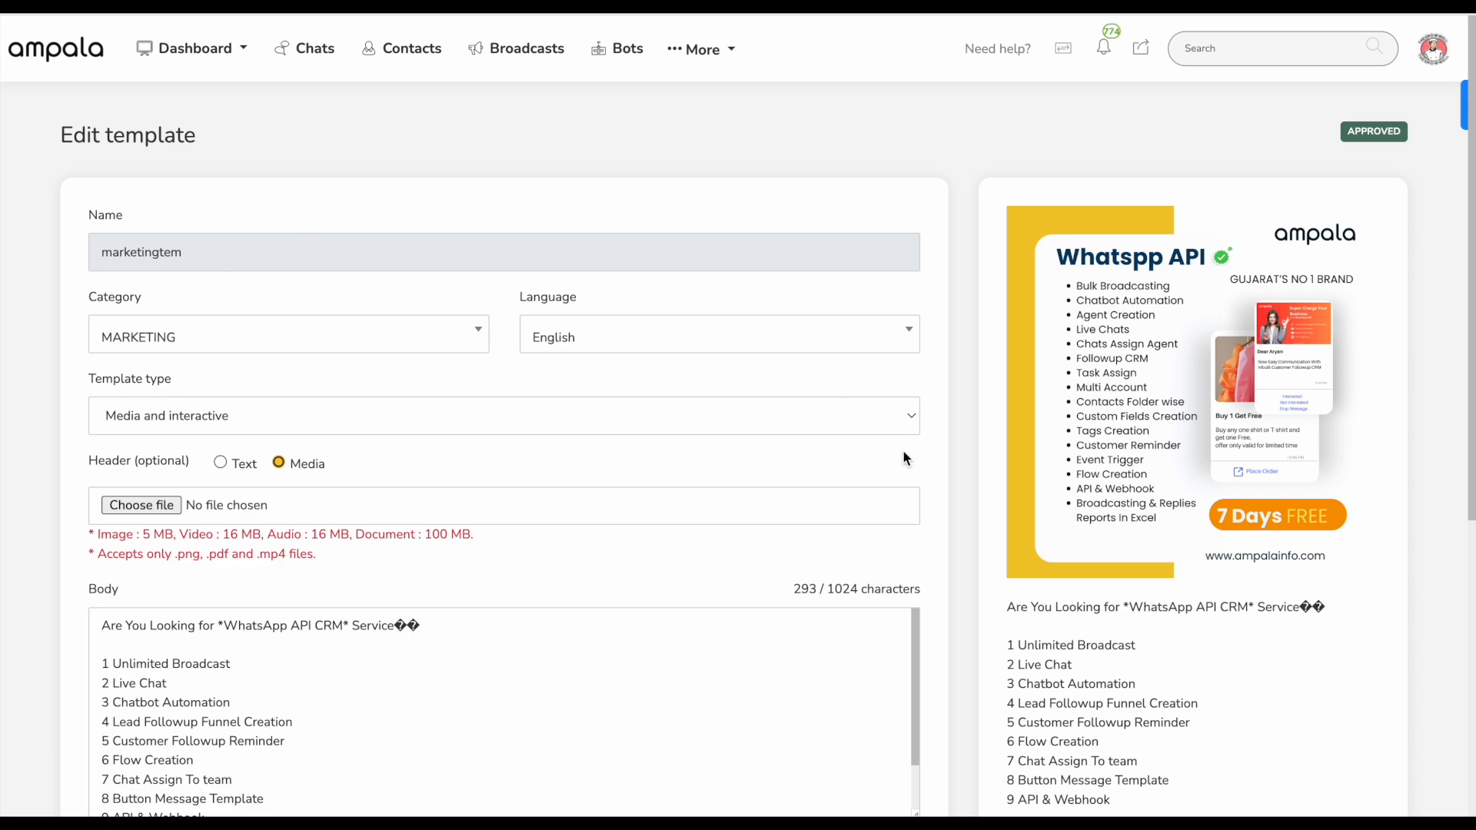
{"action": "scroll", "coordinate": [902, 450], "scroll_direction": "down", "scroll_amount": 5}
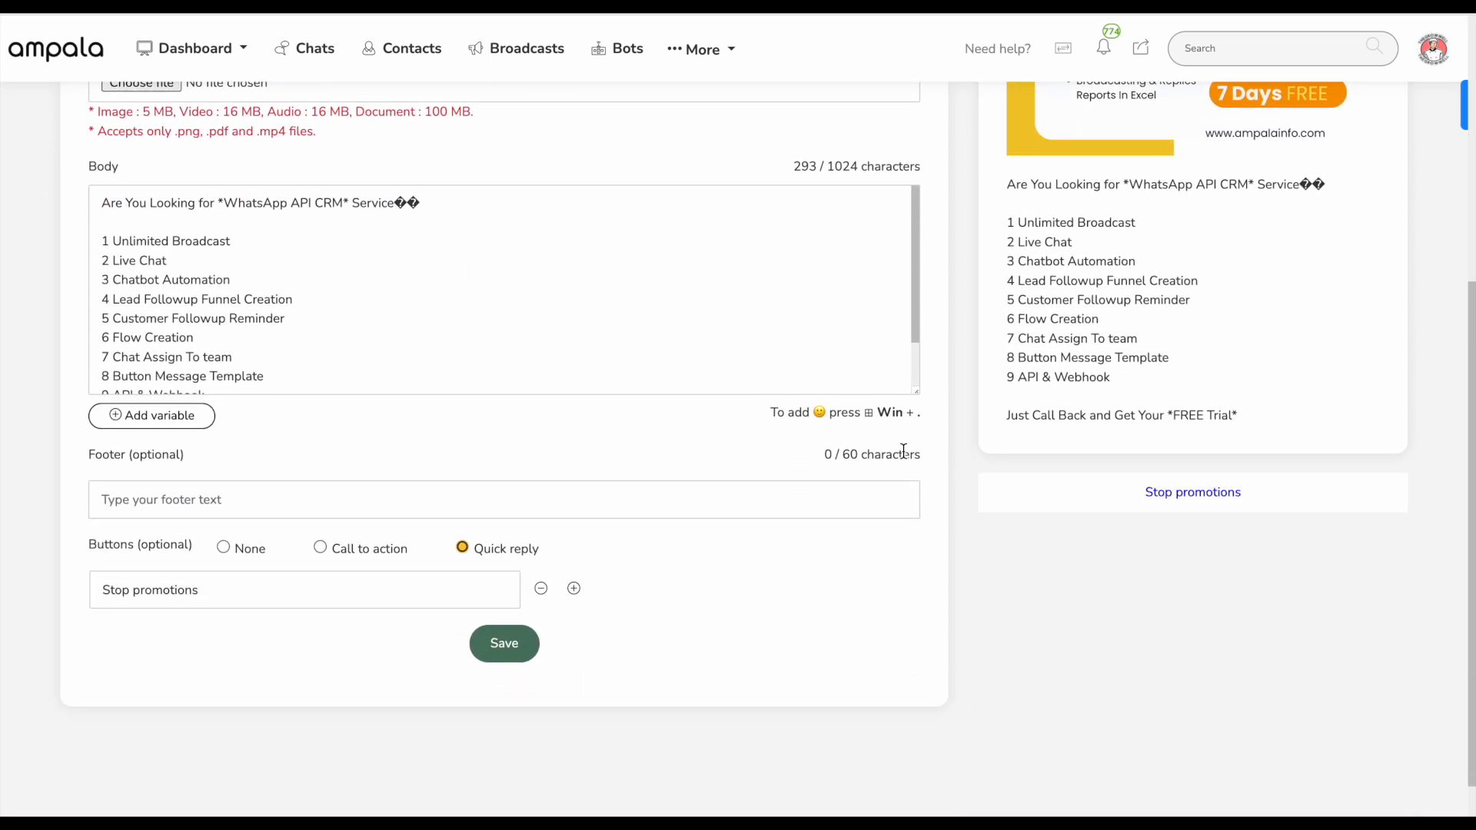
{"action": "scroll", "coordinate": [904, 449], "scroll_direction": "up", "scroll_amount": 5}
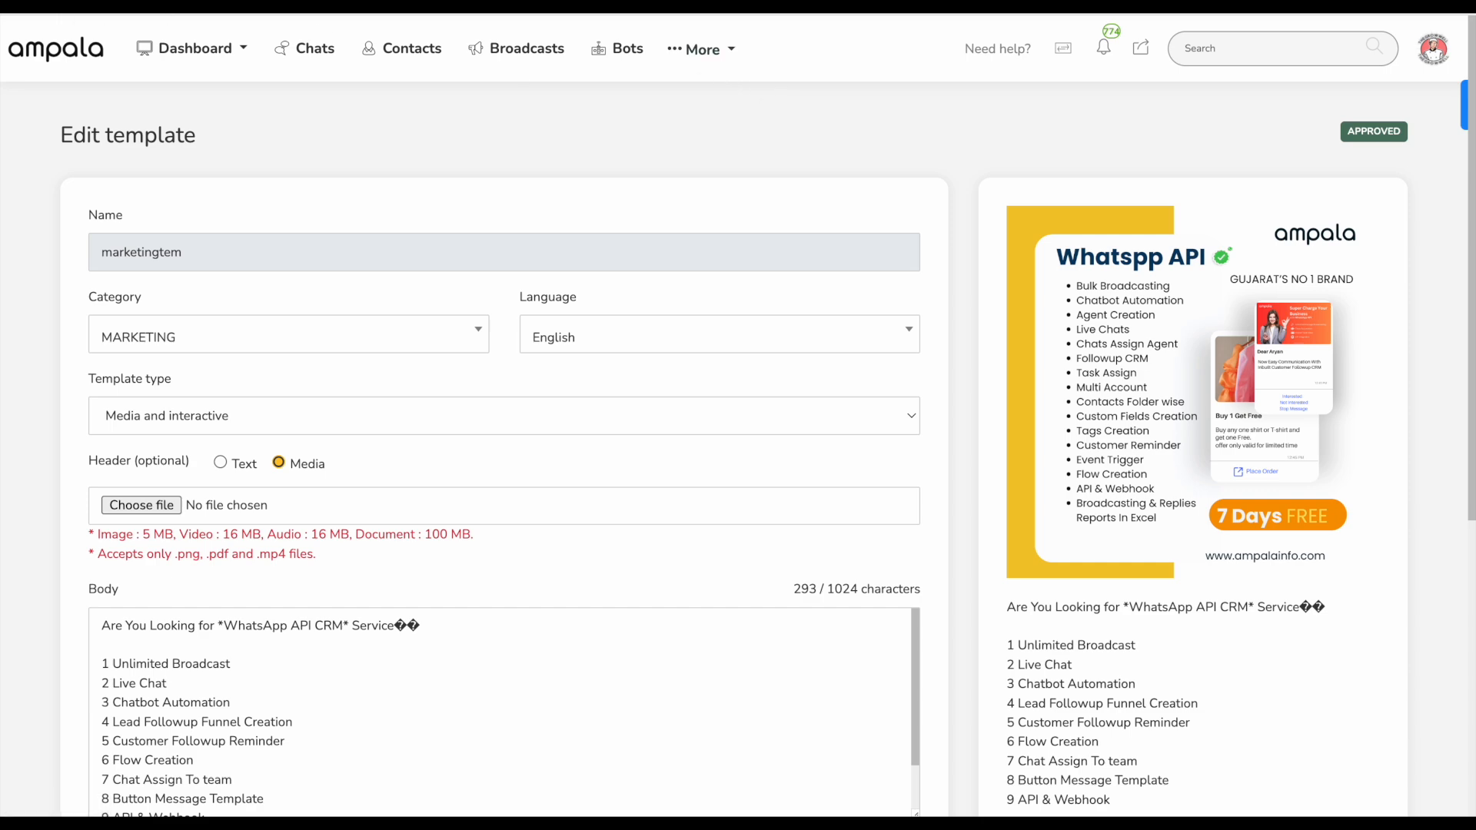
{"action": "key", "text": "alt+Left"}
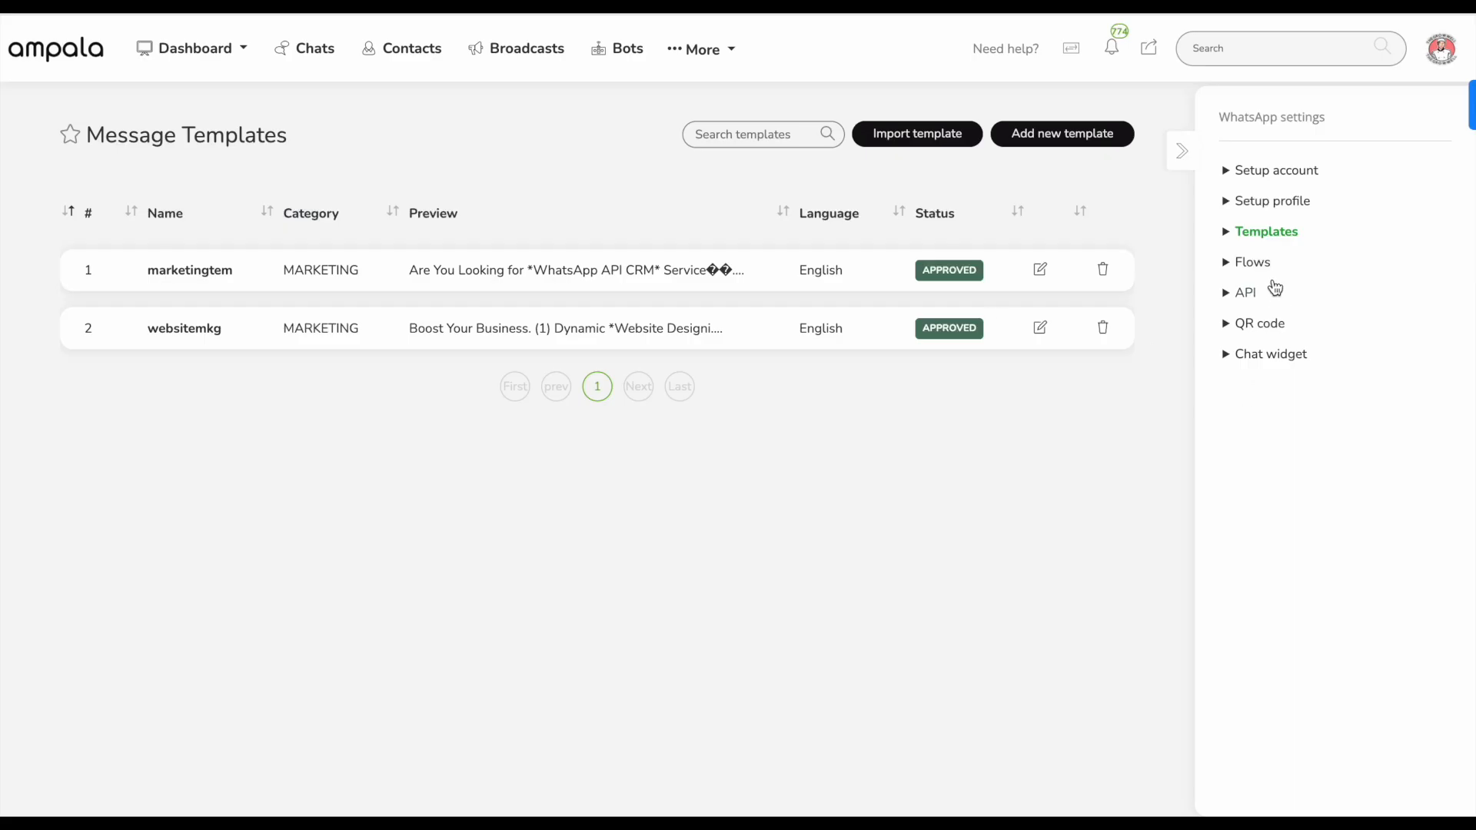
Step: View the WhatsApp Flows page and read through the API documentation's requests and parameters
{"action": "left_click", "coordinate": [1255, 266]}
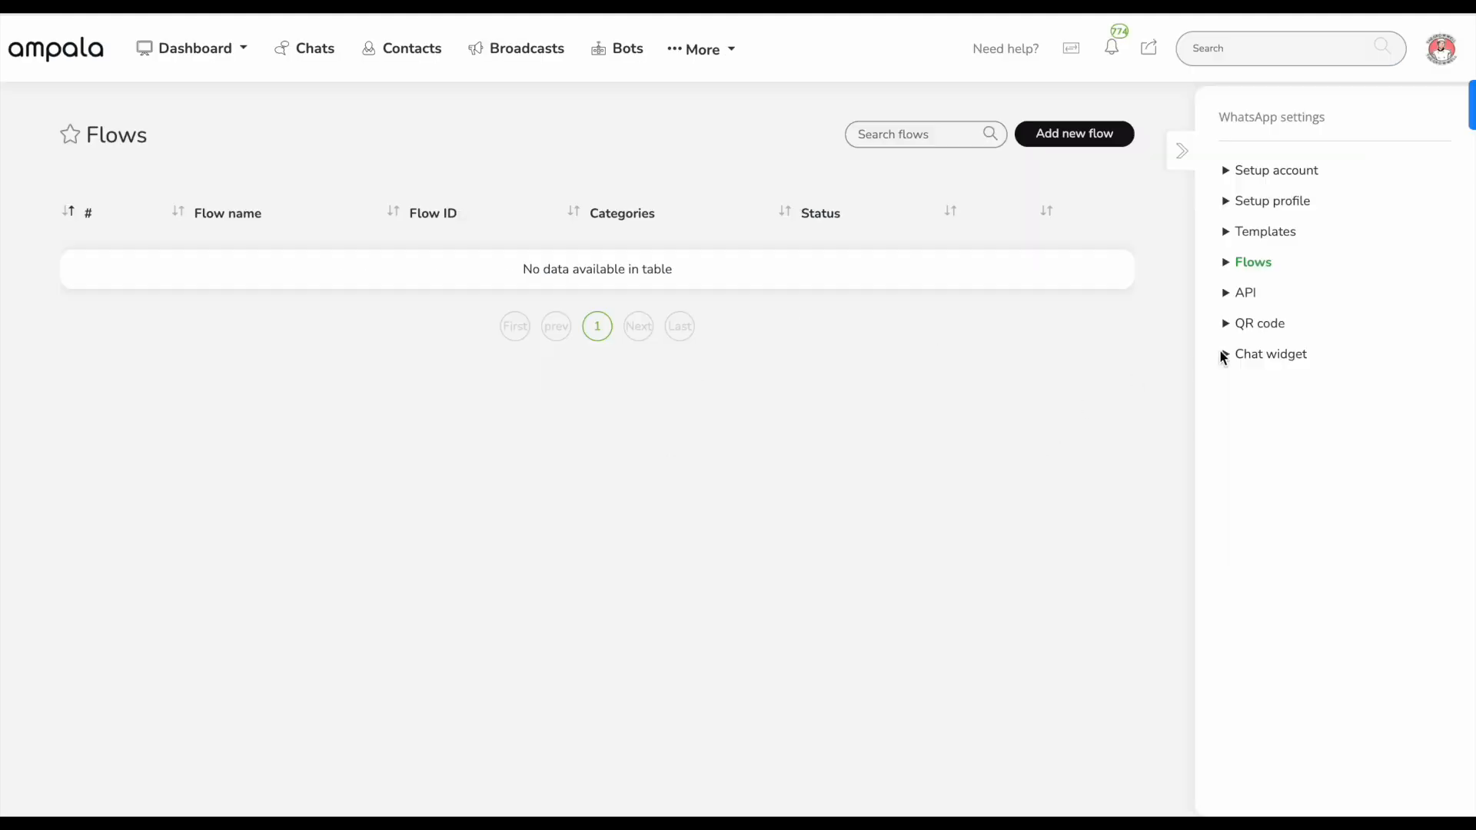
{"action": "left_click", "coordinate": [1253, 291]}
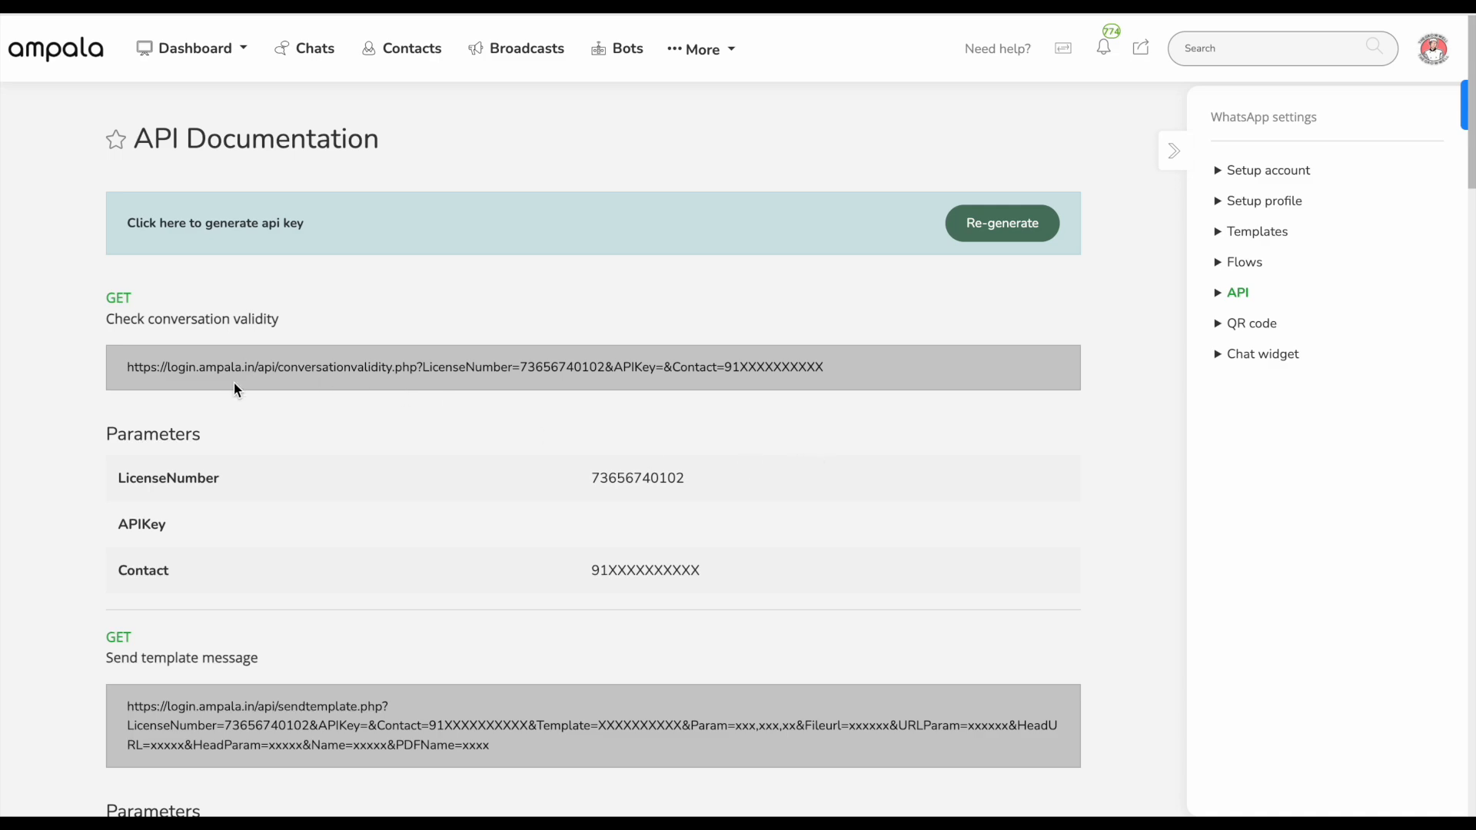
{"action": "scroll", "coordinate": [237, 391], "scroll_direction": "down", "scroll_amount": 6}
{"action": "scroll", "coordinate": [237, 390], "scroll_direction": "down", "scroll_amount": 20}
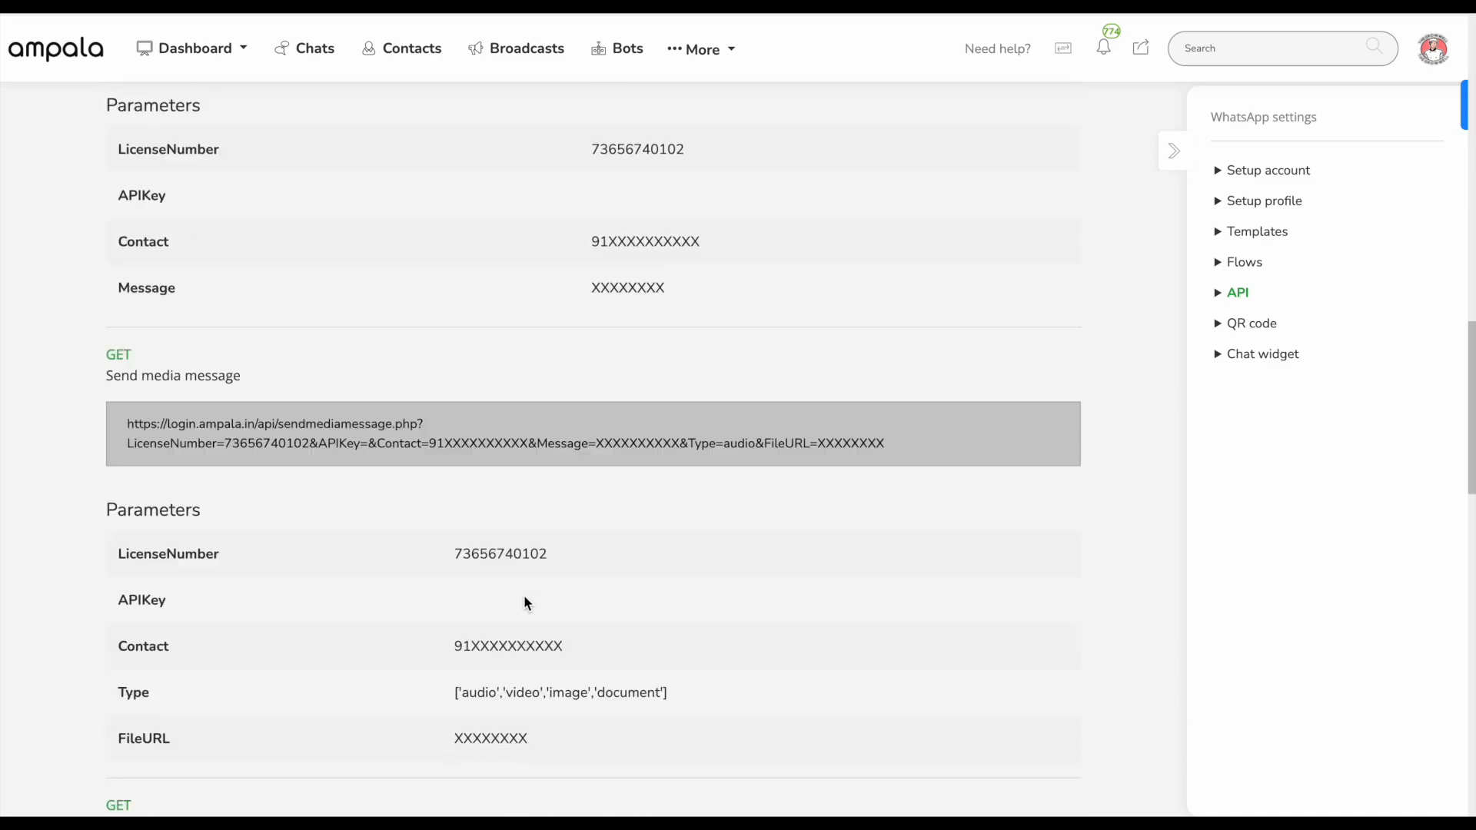
{"action": "left_click_drag", "start_coordinate": [103, 601], "coordinate": [270, 619]}
Step: View the QR code link generator and the chat widget settings for WhatsApp
{"action": "left_click", "coordinate": [1267, 326]}
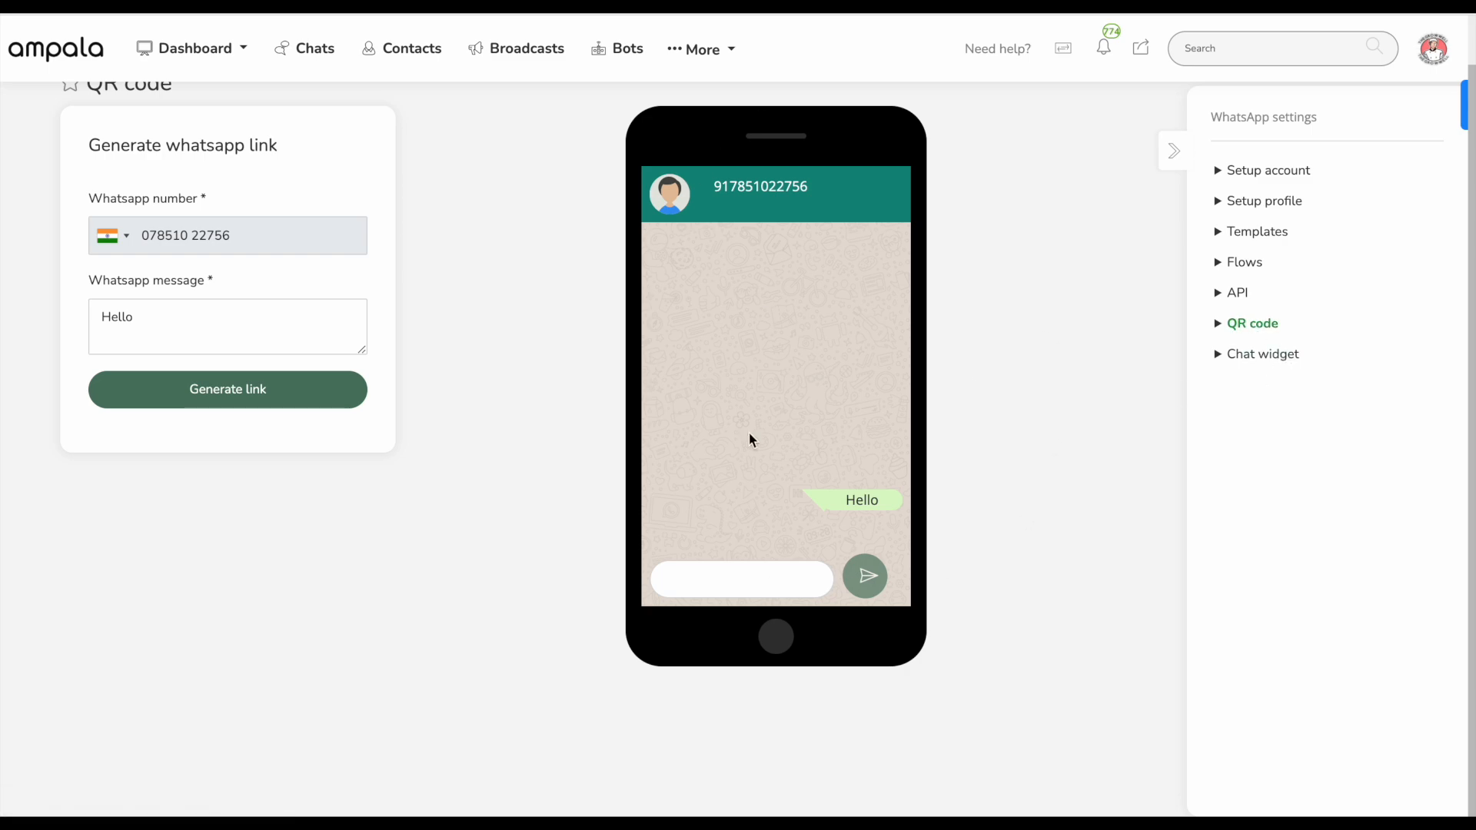
{"action": "left_click", "coordinate": [1267, 355]}
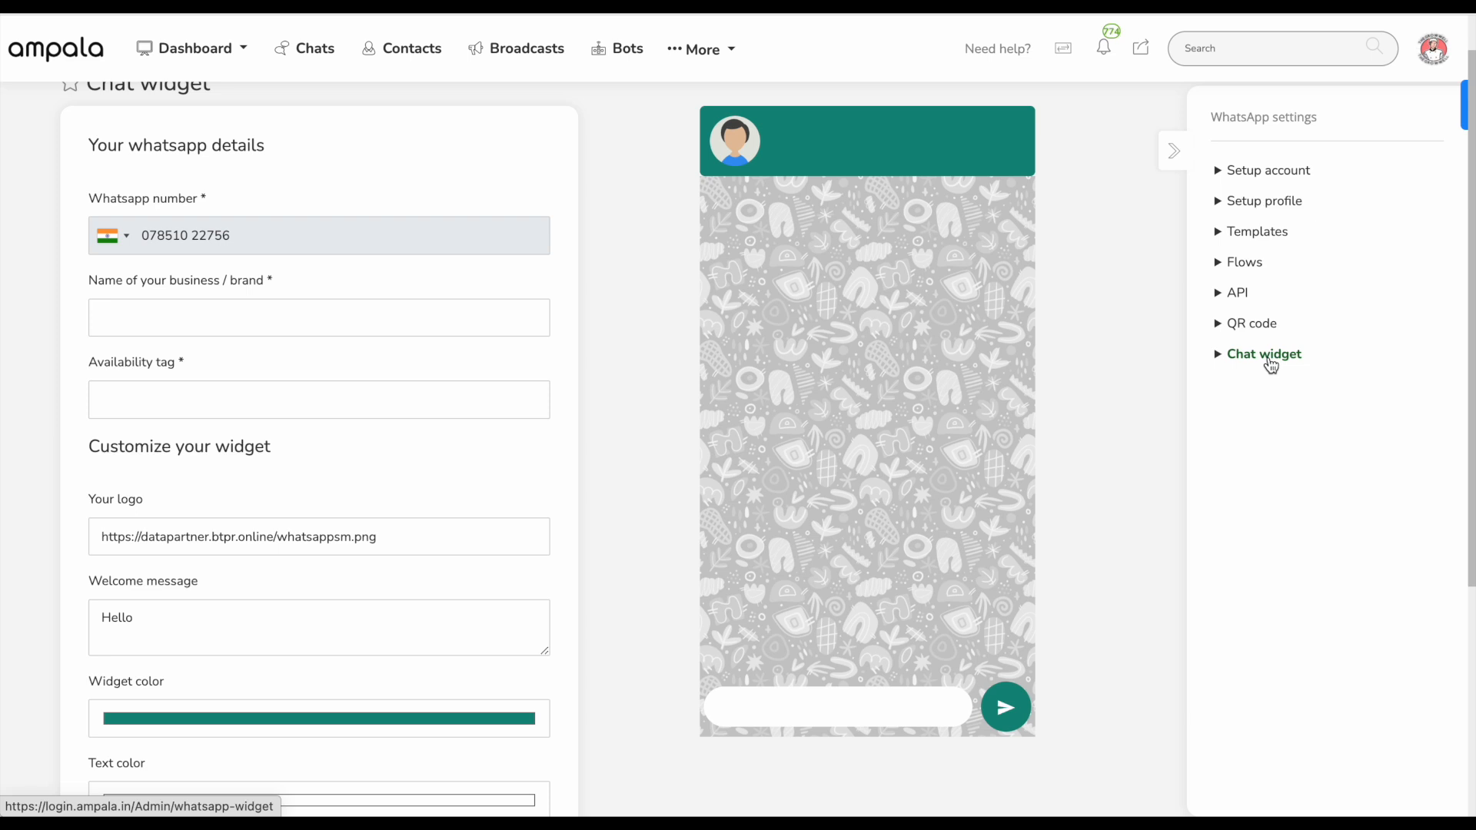
Step: View the account's Users page and the Media library
{"action": "left_click", "coordinate": [716, 50]}
{"action": "left_click", "coordinate": [717, 146]}
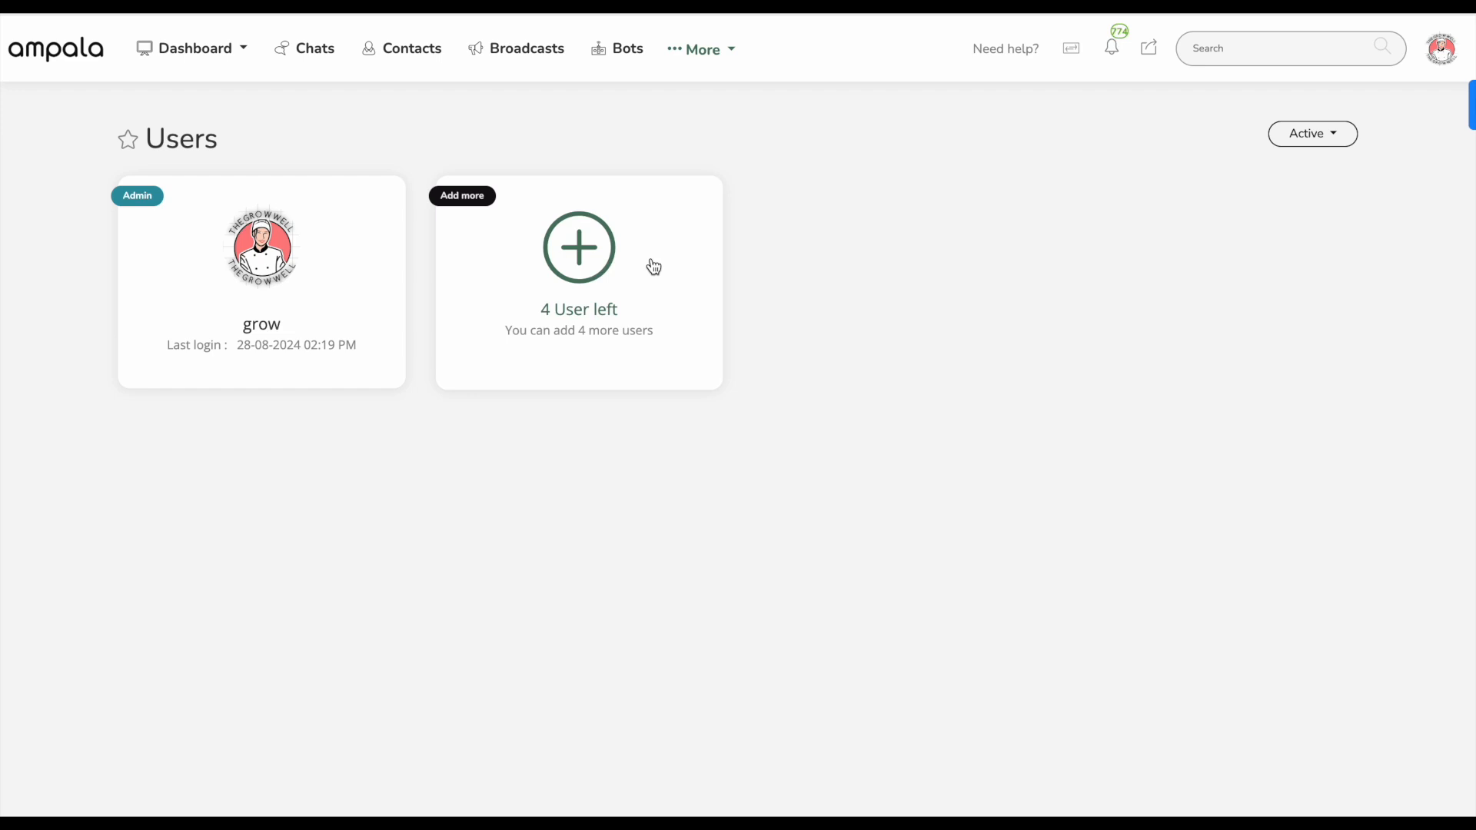
{"action": "left_click", "coordinate": [705, 51]}
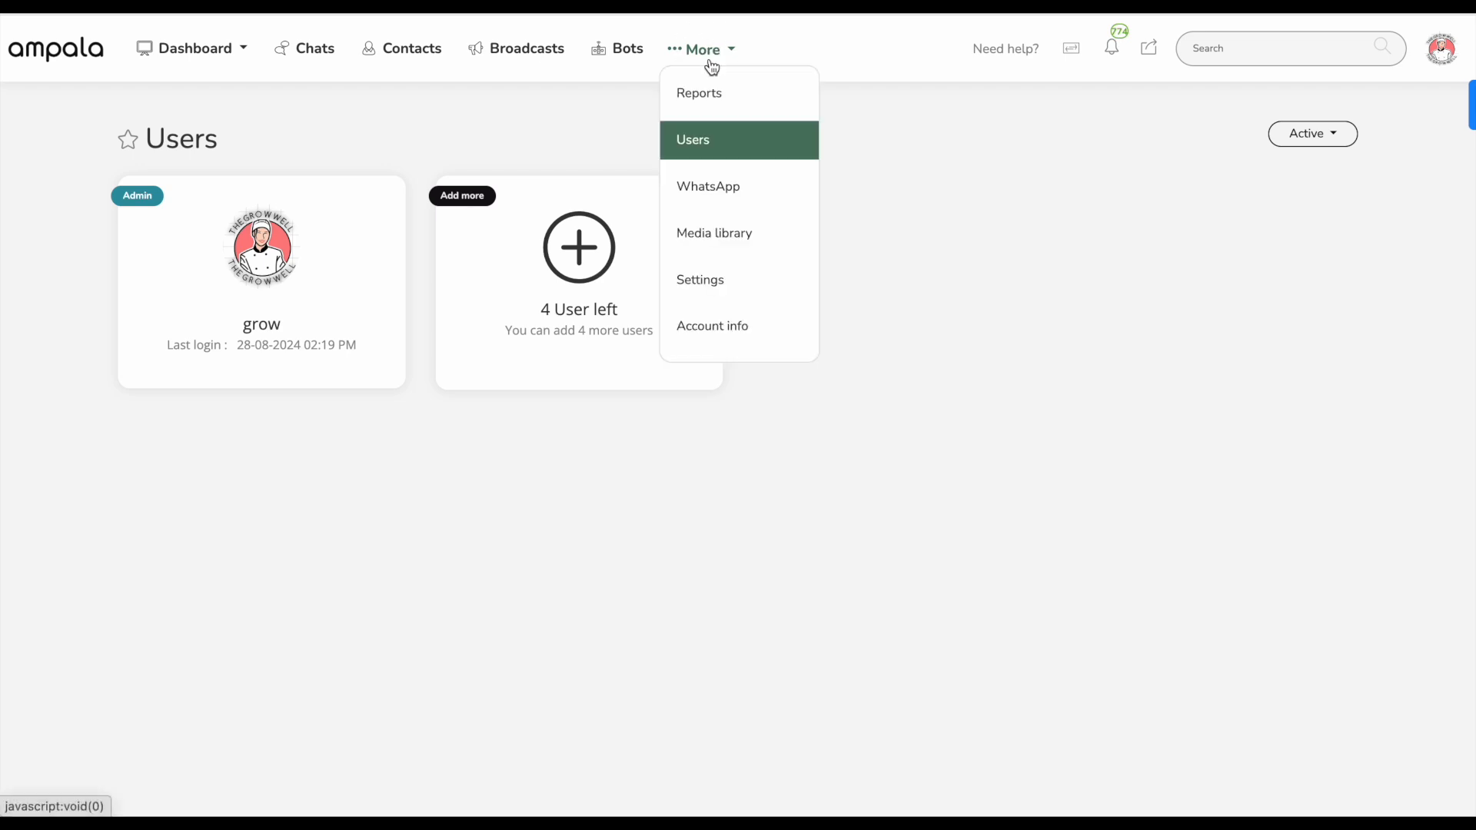
{"action": "left_click", "coordinate": [701, 235]}
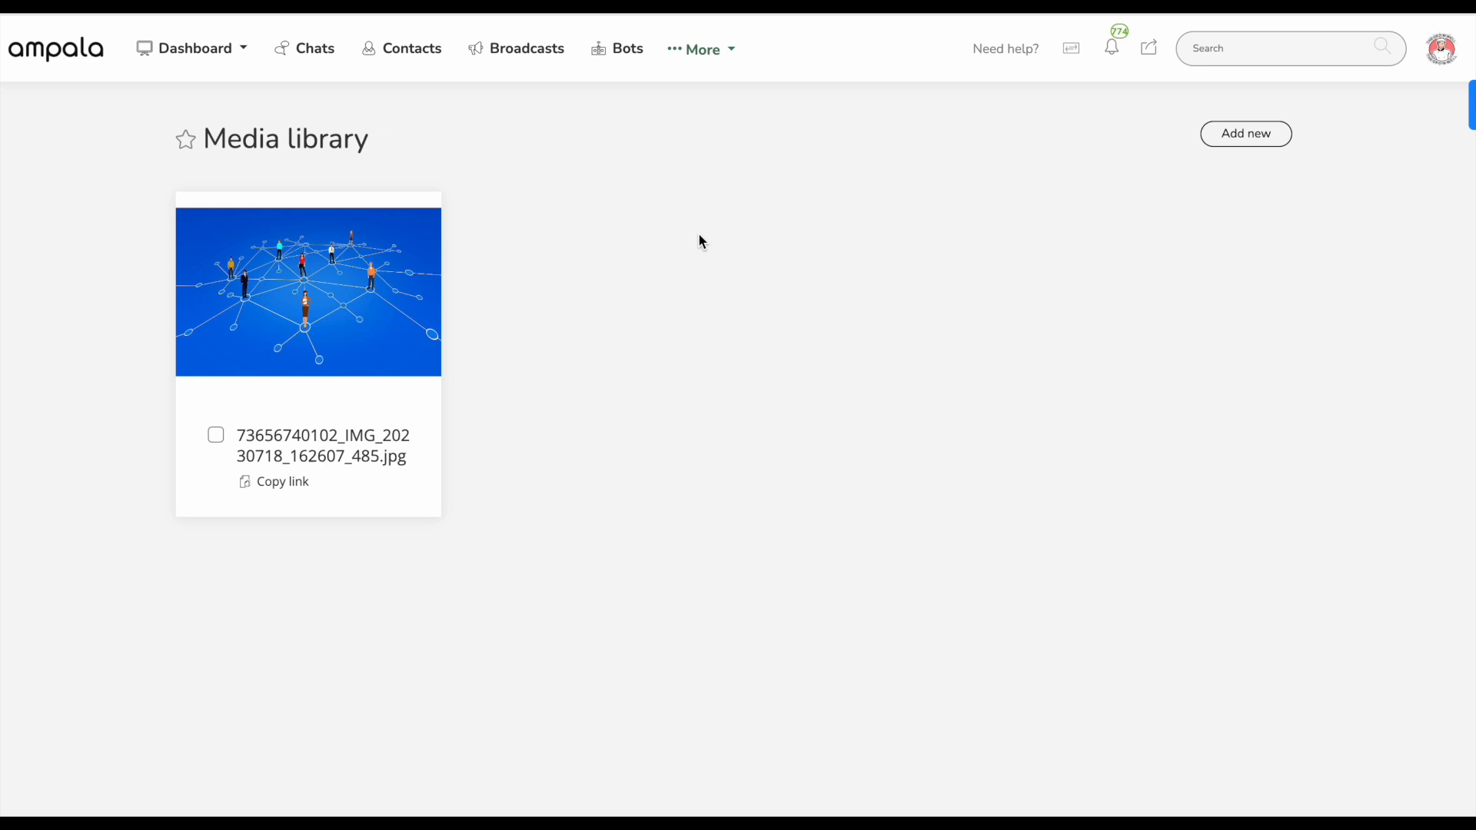
Step: Open the custom fields settings, examine the types offered for a new contact field, and close the form without saving
{"action": "left_click", "coordinate": [705, 51]}
{"action": "left_click", "coordinate": [696, 285]}
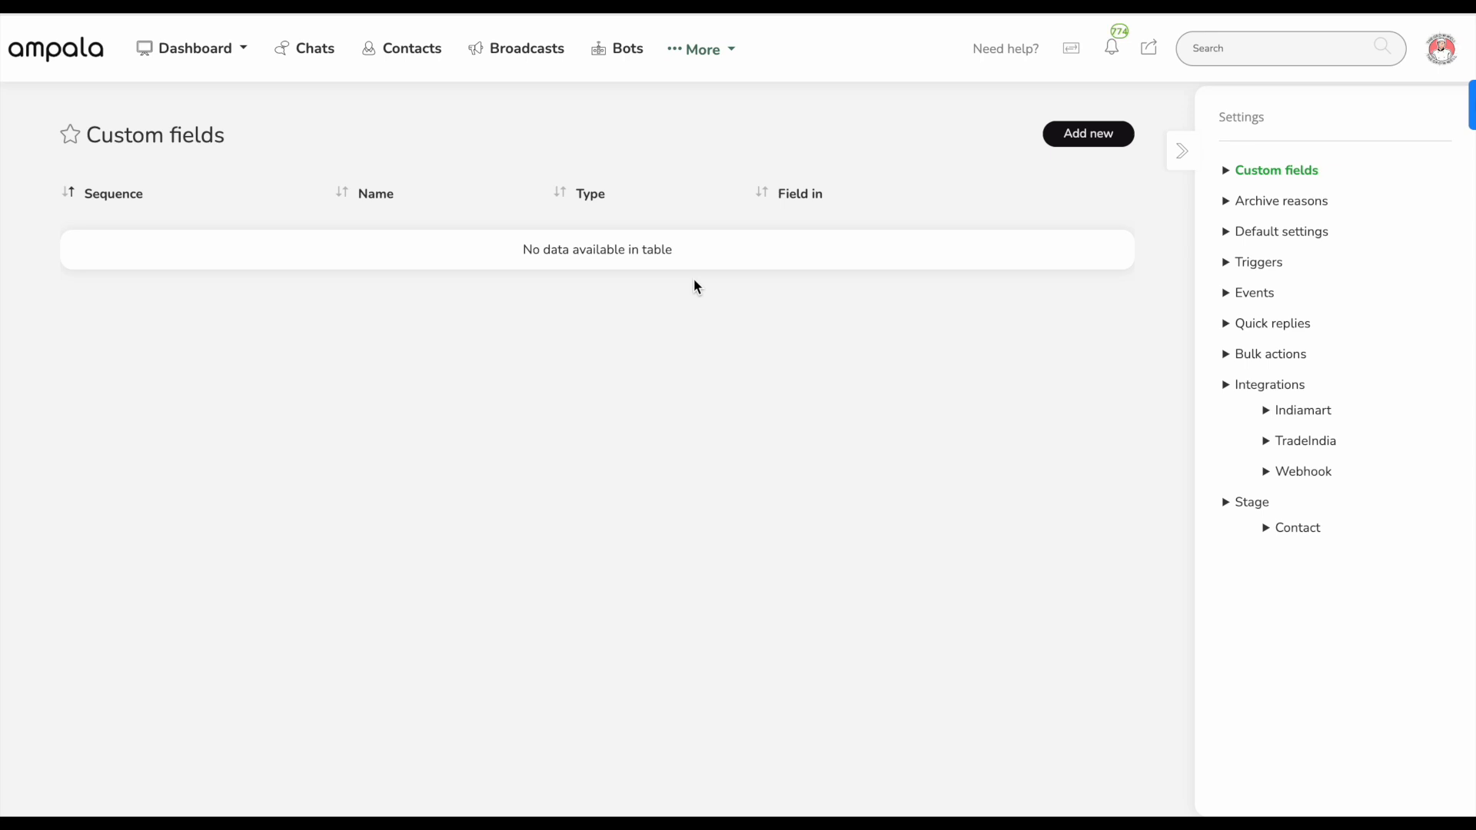
{"action": "left_click", "coordinate": [1099, 147]}
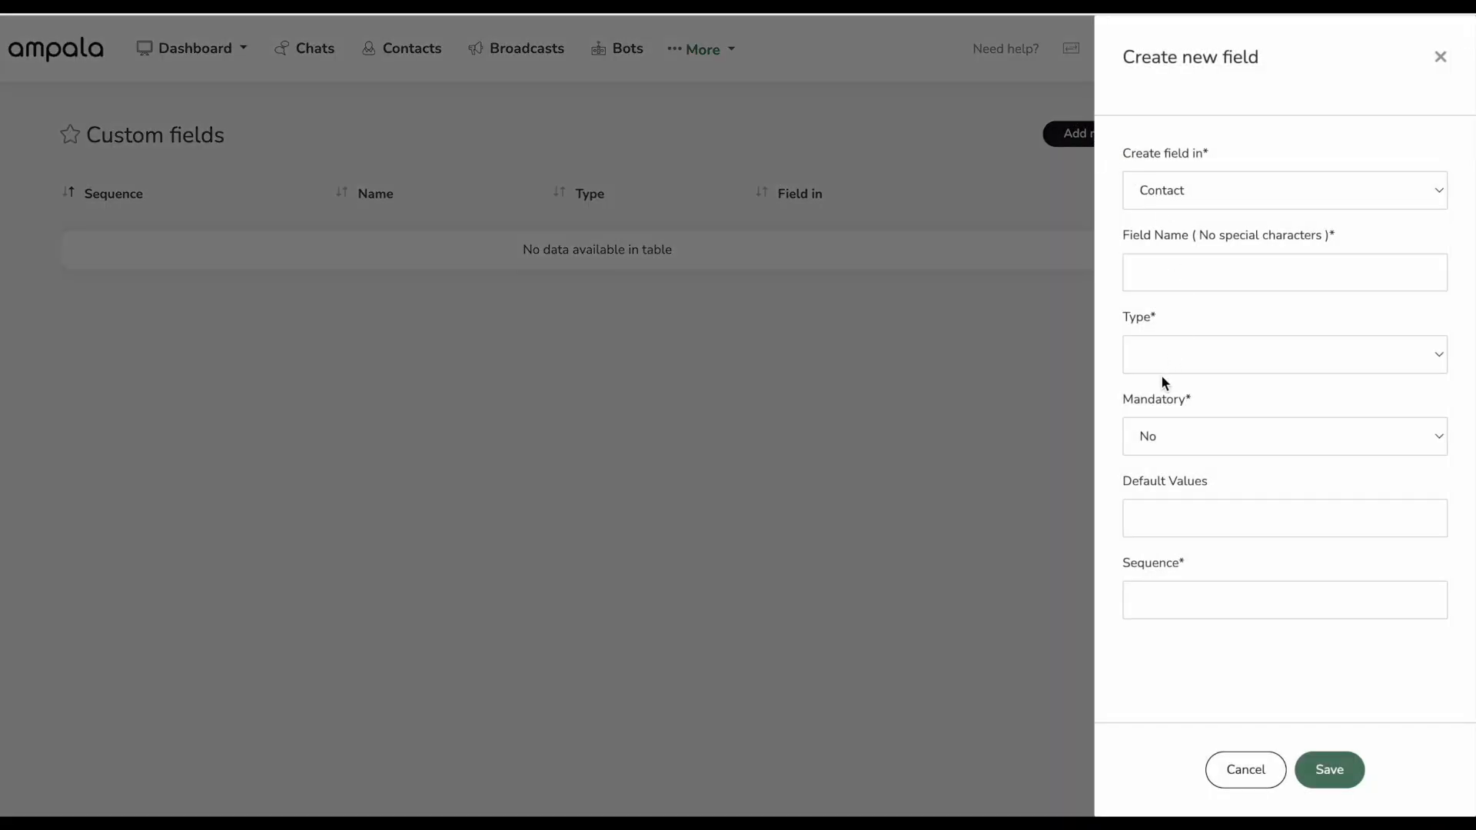
{"action": "left_click", "coordinate": [1169, 366]}
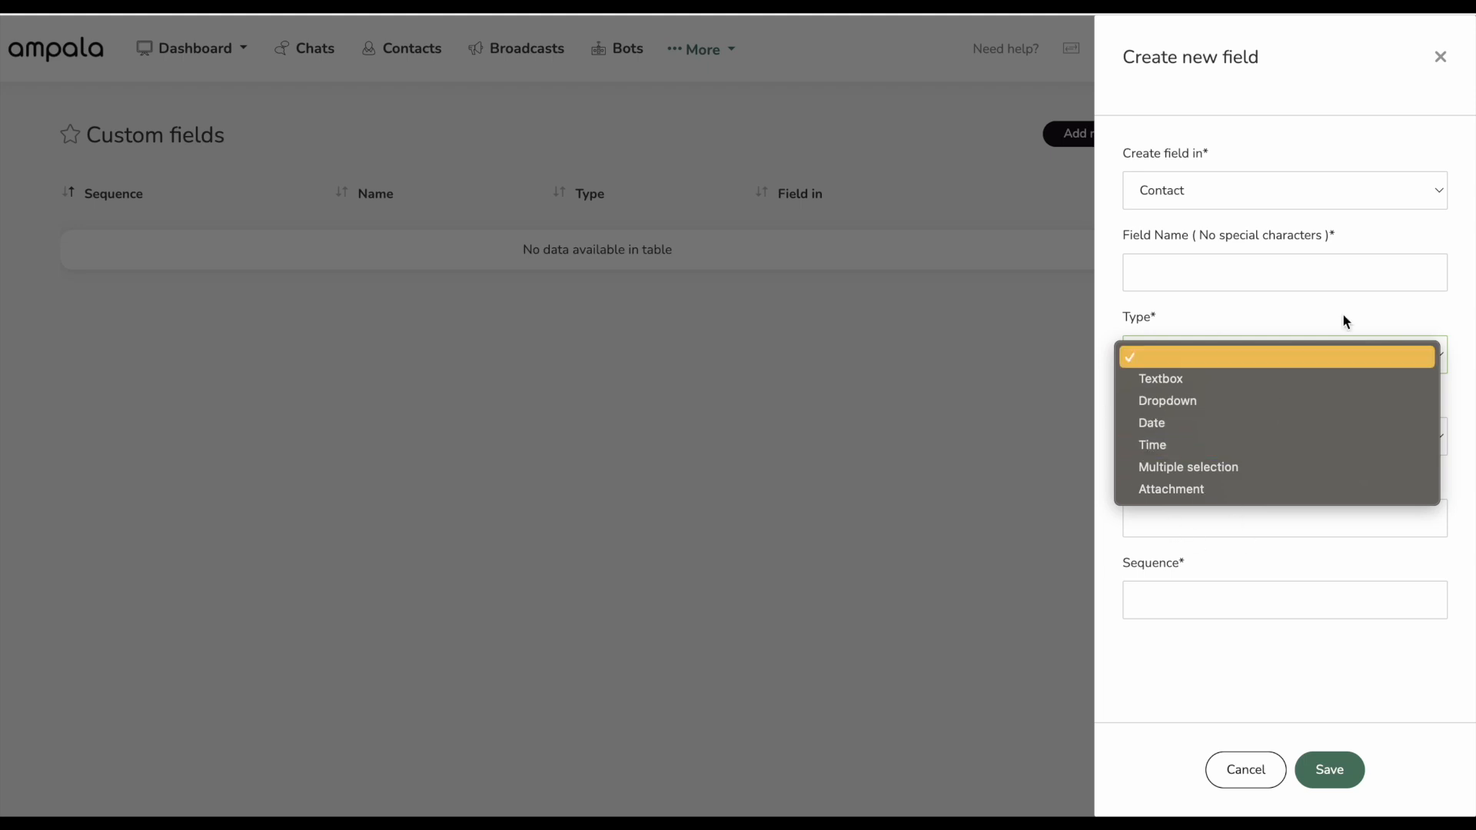
{"action": "left_click", "coordinate": [1443, 57]}
{"action": "left_click", "coordinate": [1444, 57]}
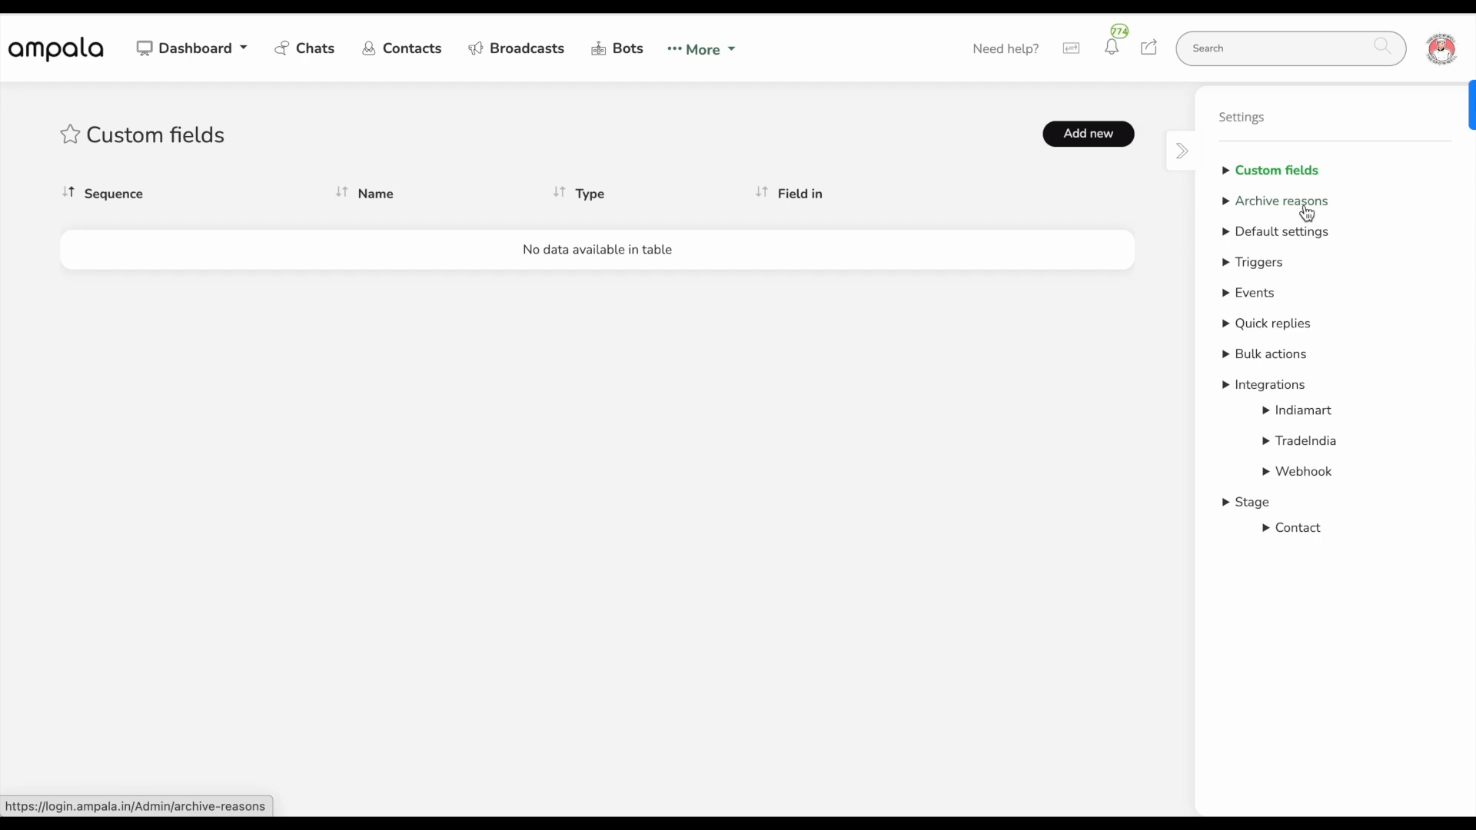
Step: View the Events and Triggers pages in the settings
{"action": "left_click", "coordinate": [1254, 293]}
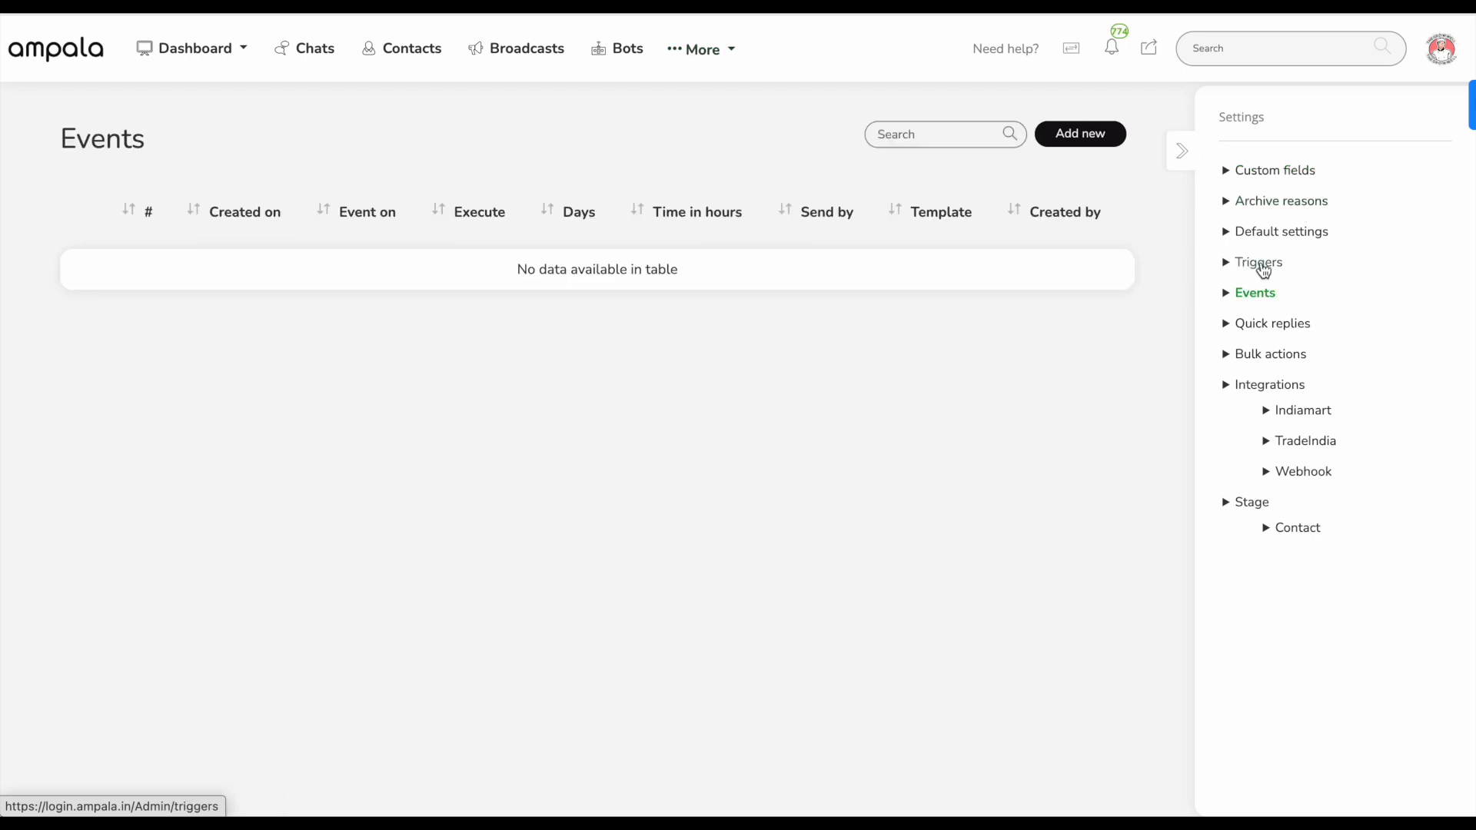
{"action": "left_click", "coordinate": [1261, 263]}
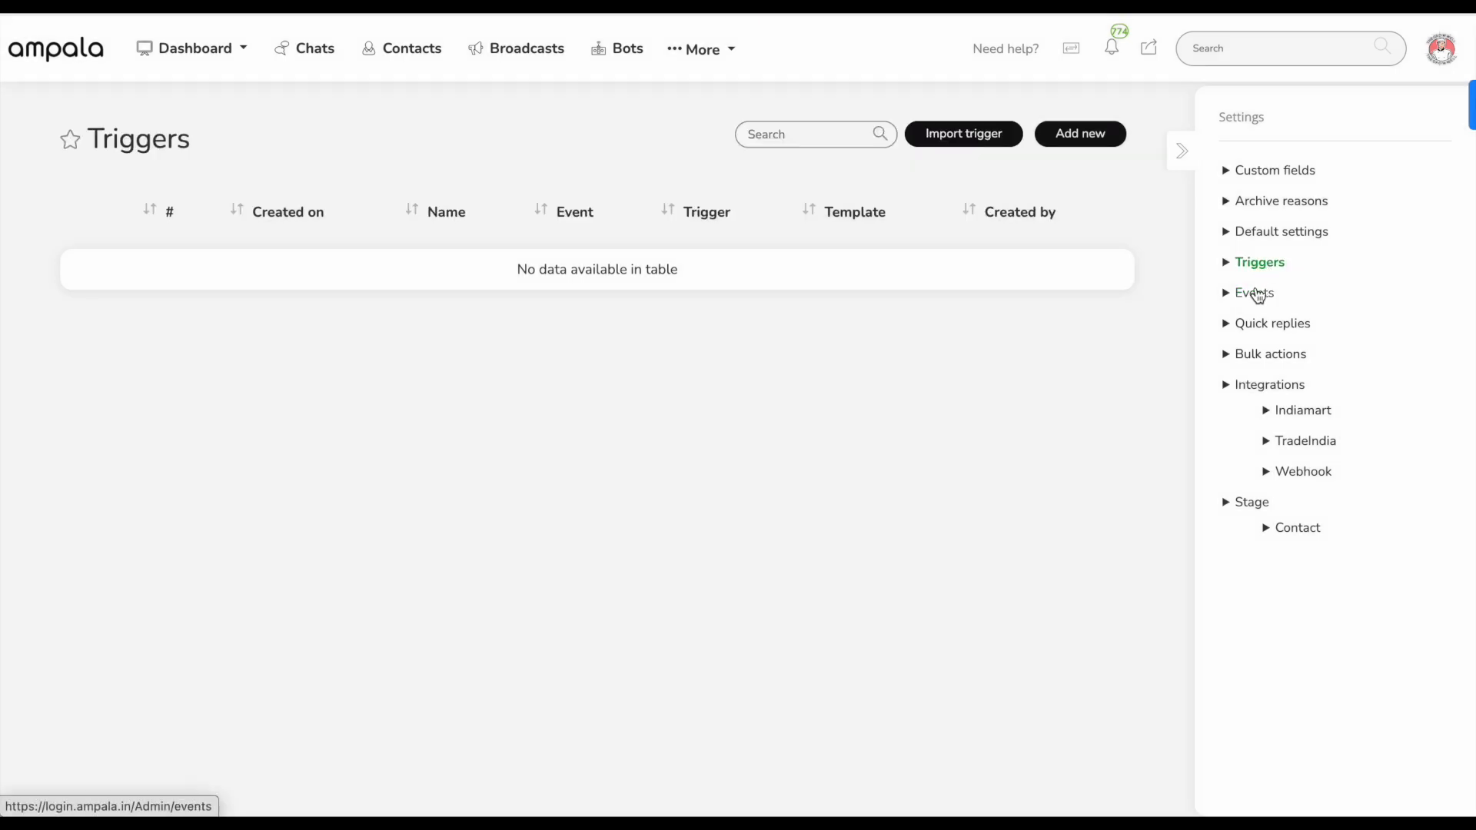
Step: Open the Events settings and start a new event on Creation date that executes After the event
{"action": "left_click", "coordinate": [1257, 294]}
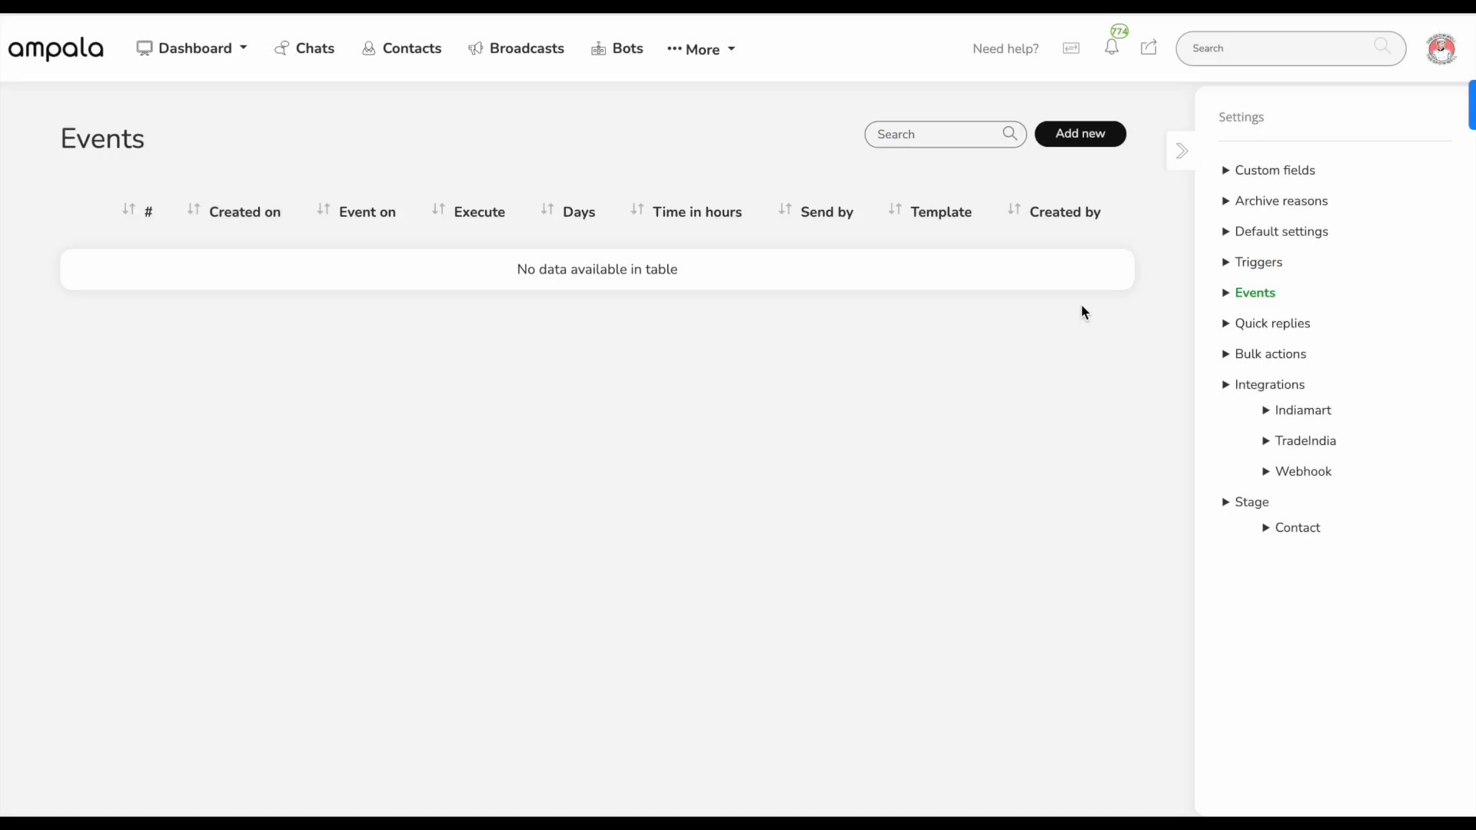
{"action": "left_click", "coordinate": [1087, 143]}
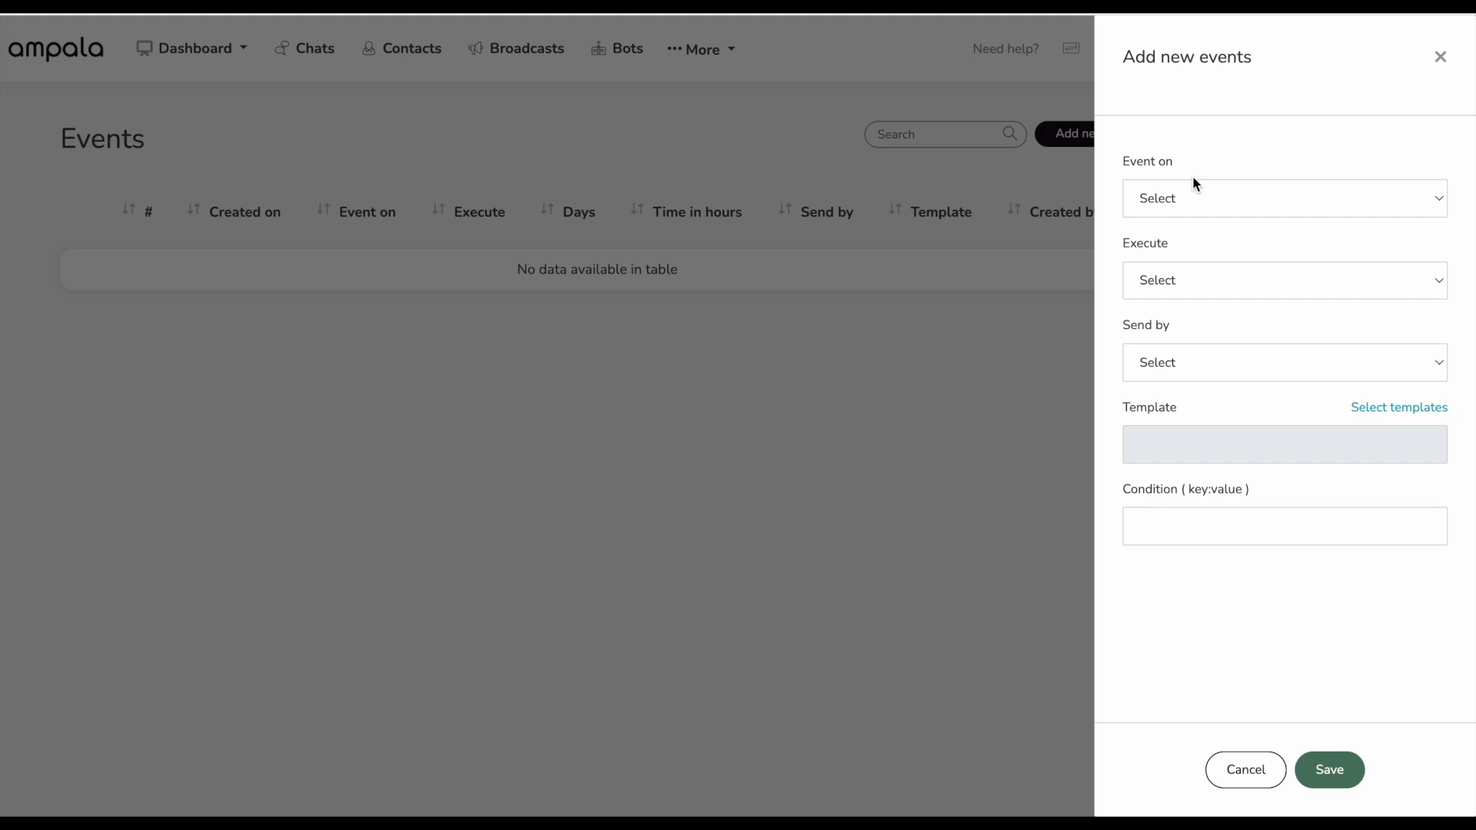
{"action": "left_click", "coordinate": [1169, 204]}
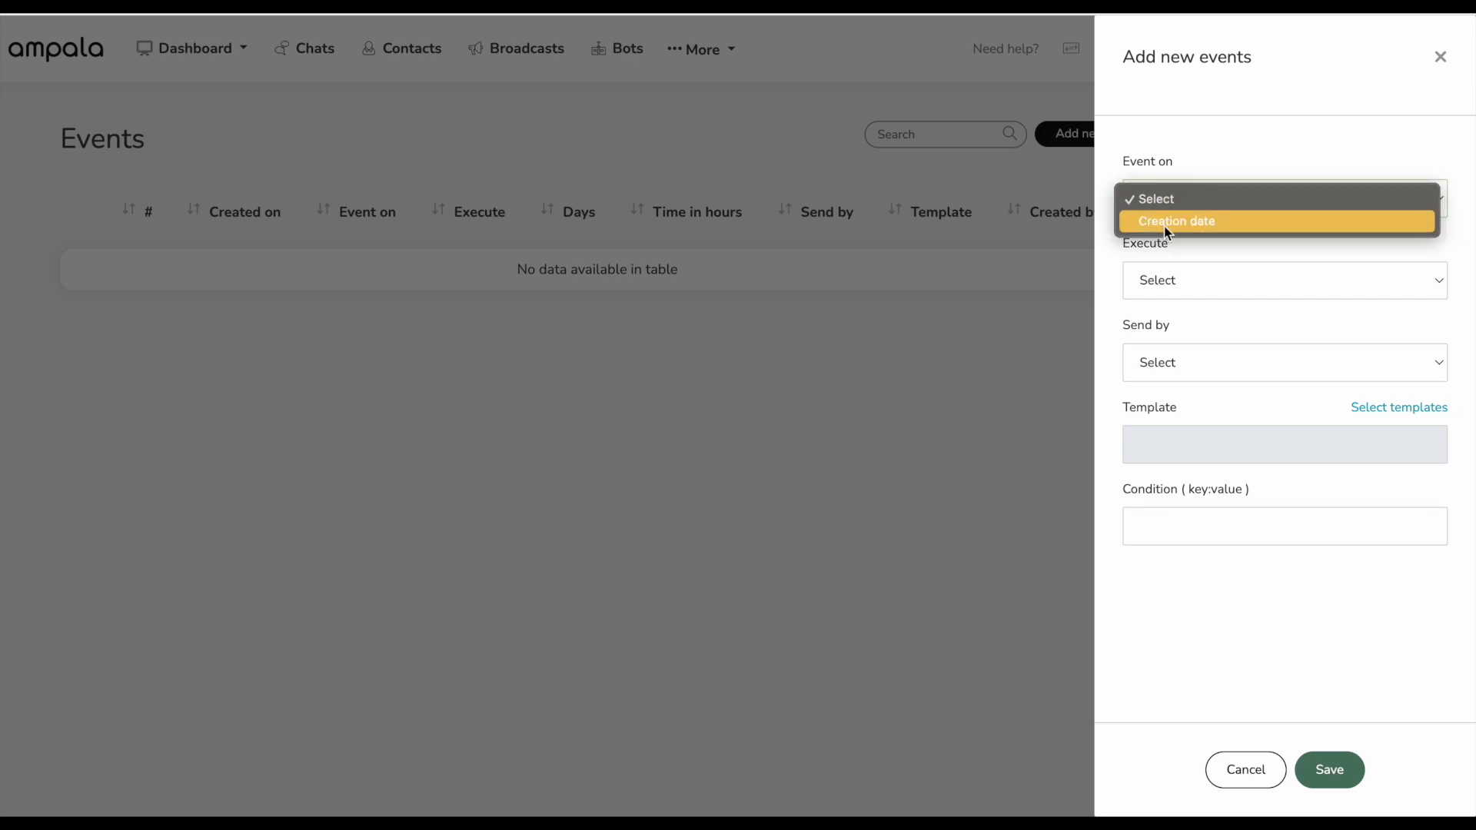
{"action": "left_click", "coordinate": [1167, 223]}
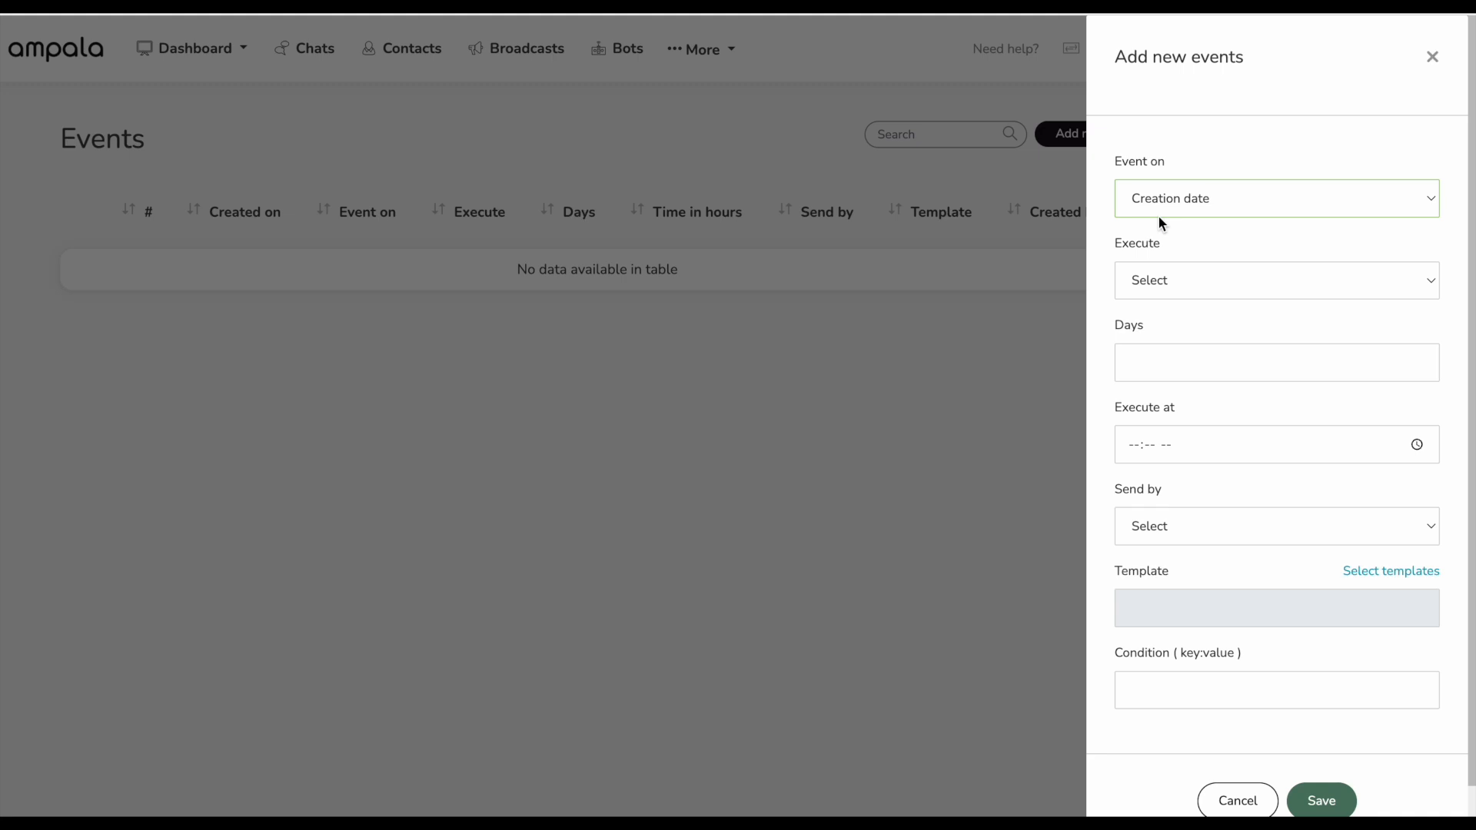
{"action": "left_click_drag", "start_coordinate": [1110, 246], "coordinate": [1183, 252]}
{"action": "left_click", "coordinate": [1182, 273]}
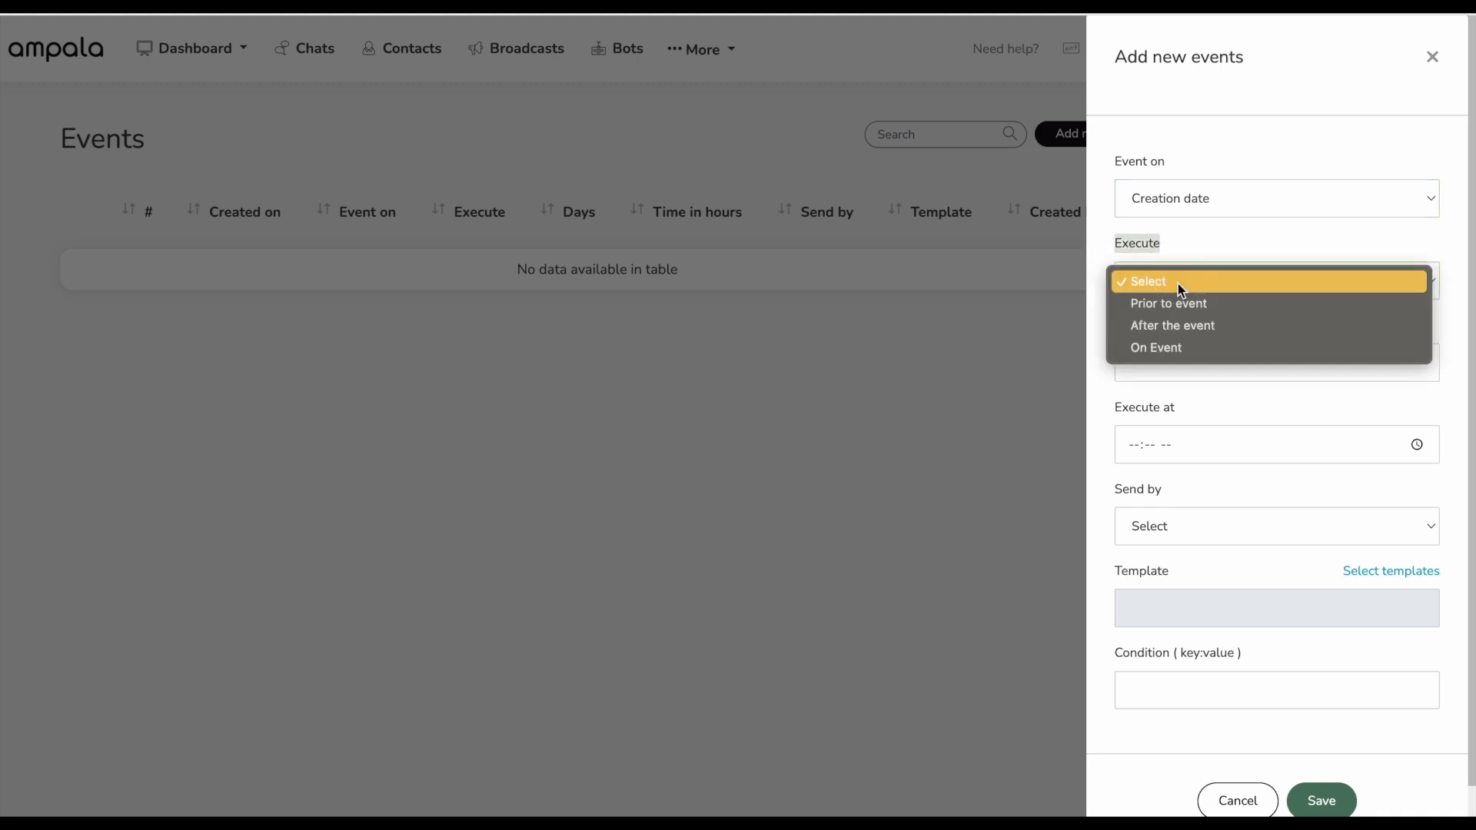
{"action": "left_click", "coordinate": [1149, 324]}
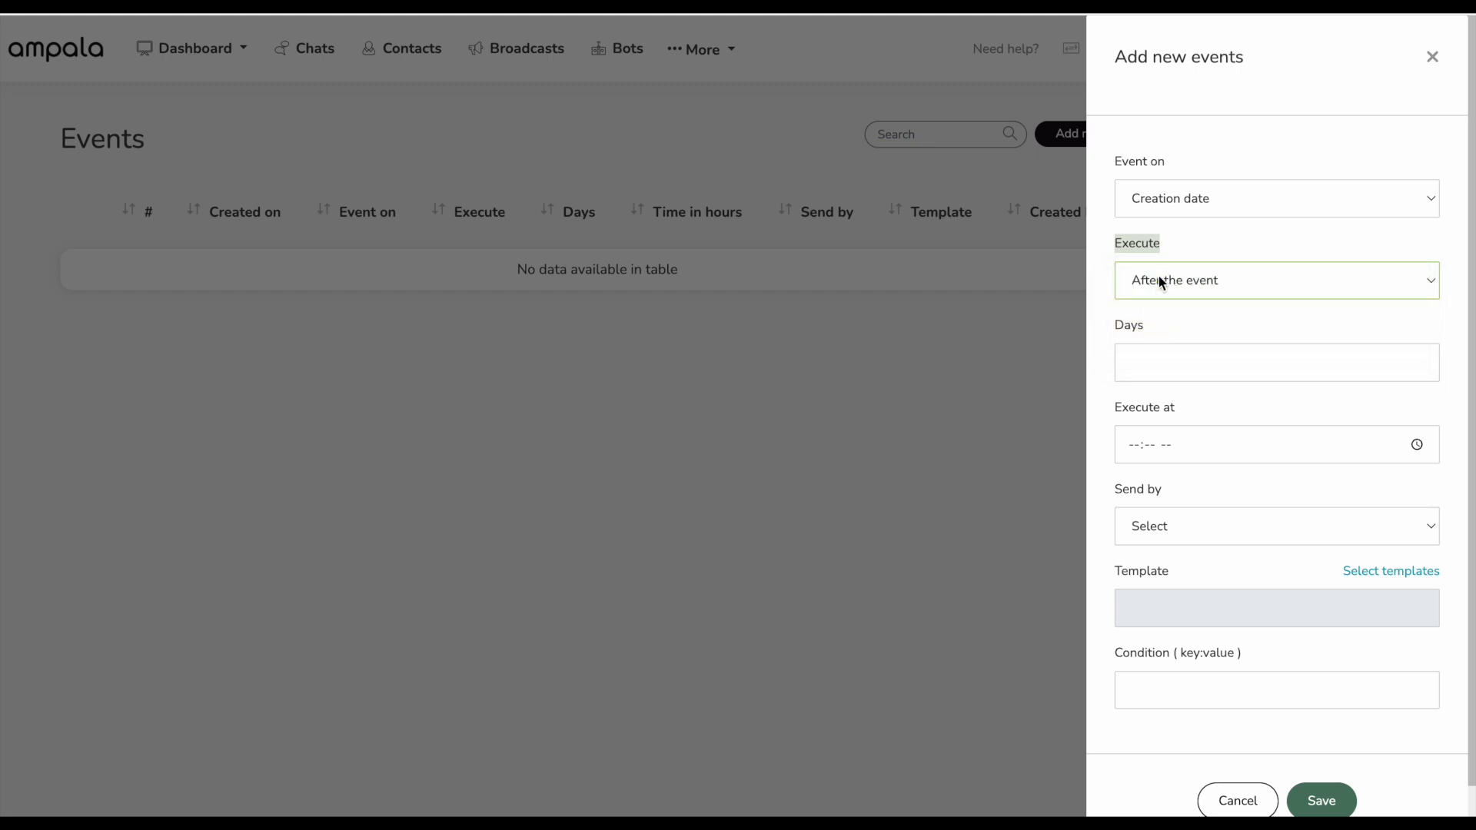
{"action": "left_click", "coordinate": [1156, 283]}
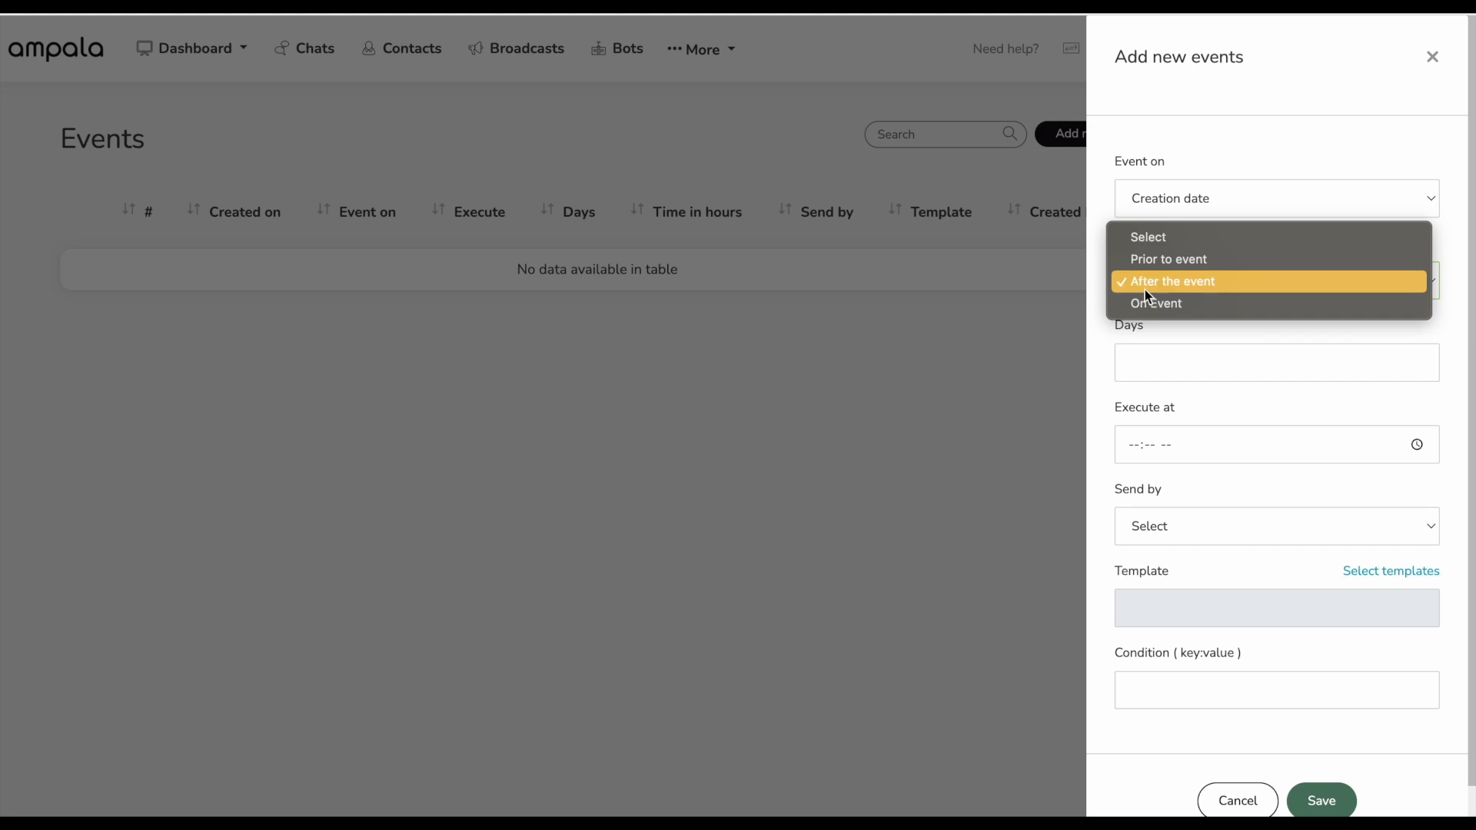
{"action": "left_click", "coordinate": [1146, 287]}
Step: Set the new event's delay to 2 days and its execution time to 11:27 AM
{"action": "left_click", "coordinate": [1151, 372]}
{"action": "type", "text": "2"}
{"action": "left_click", "coordinate": [1435, 448]}
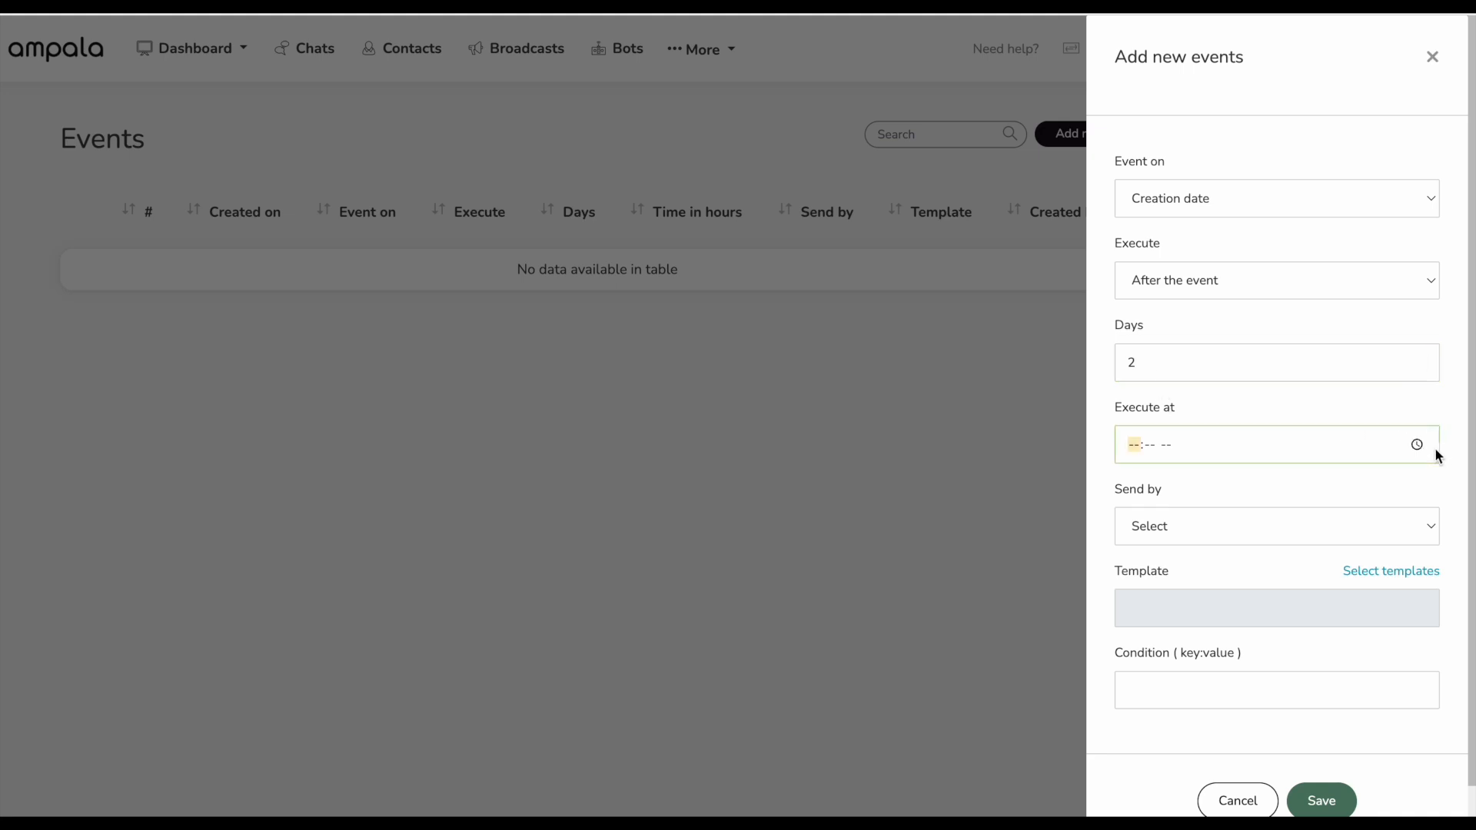
{"action": "left_click", "coordinate": [1419, 446]}
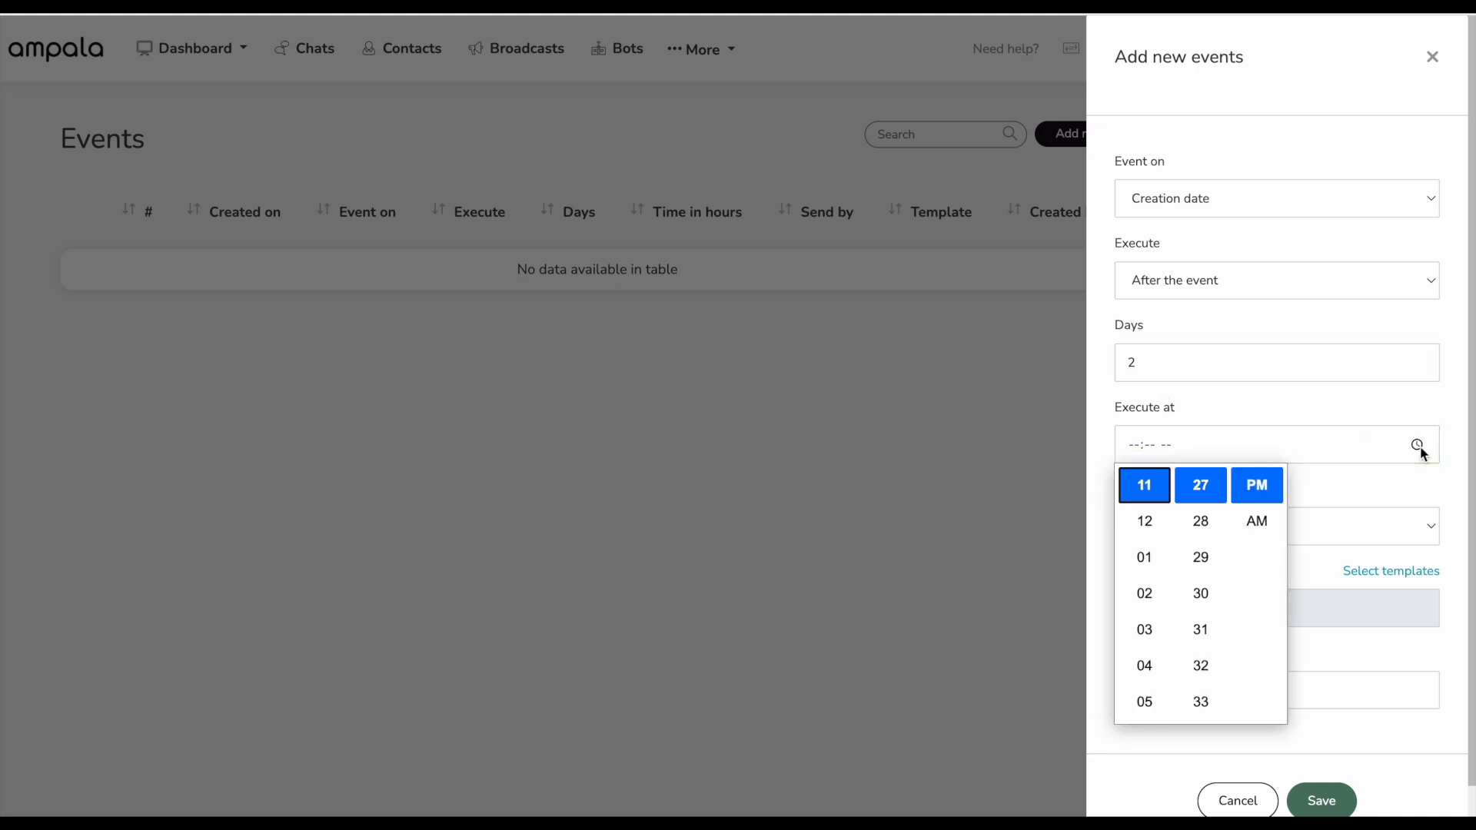
{"action": "left_click", "coordinate": [1259, 521]}
{"action": "left_click", "coordinate": [1324, 484]}
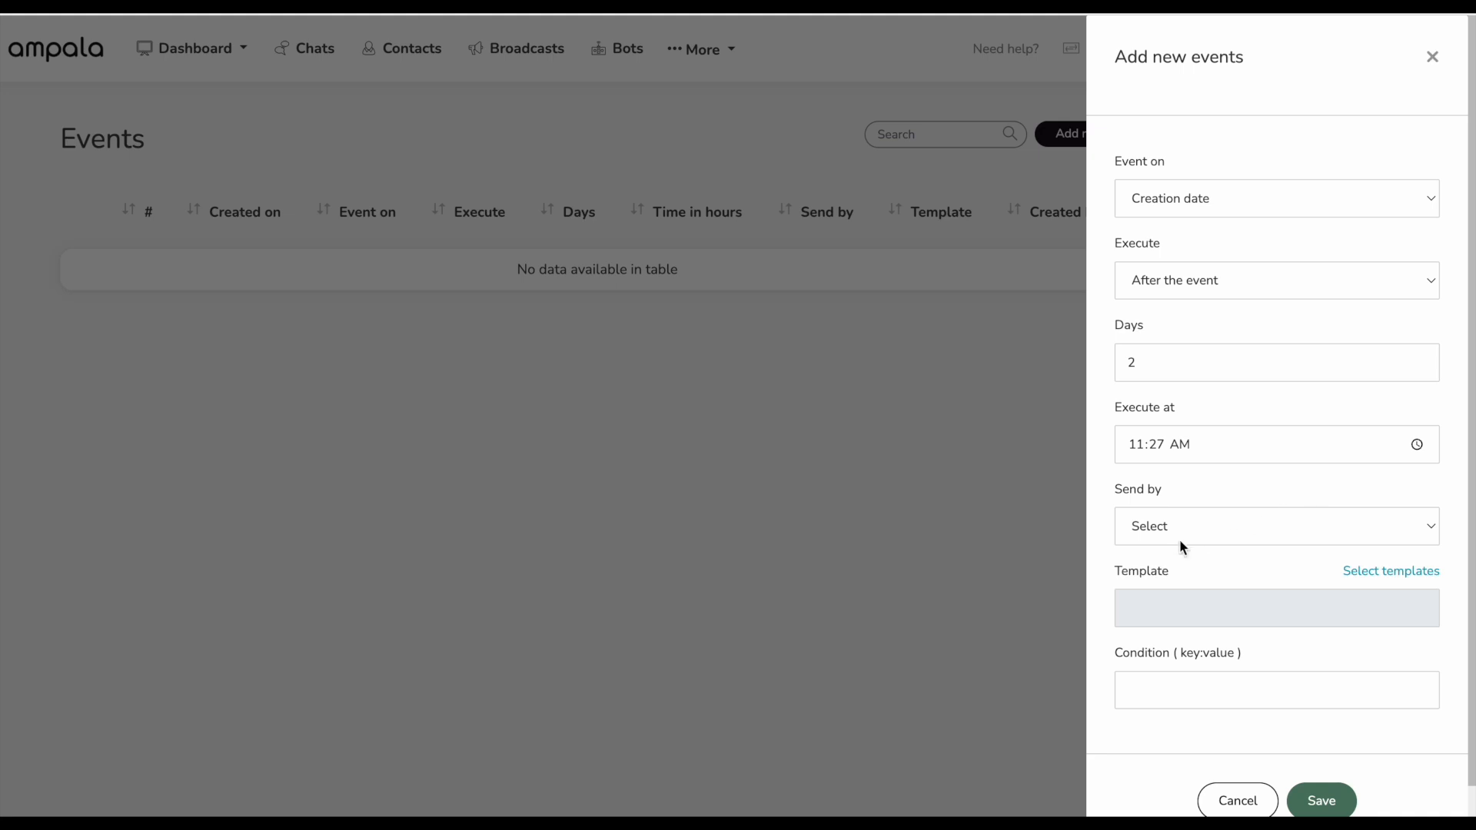
Step: Set the event to send by Whatsapp with the marketingtem template, and save it
{"action": "left_click_drag", "start_coordinate": [1122, 496], "coordinate": [1162, 496]}
{"action": "left_click", "coordinate": [1192, 523]}
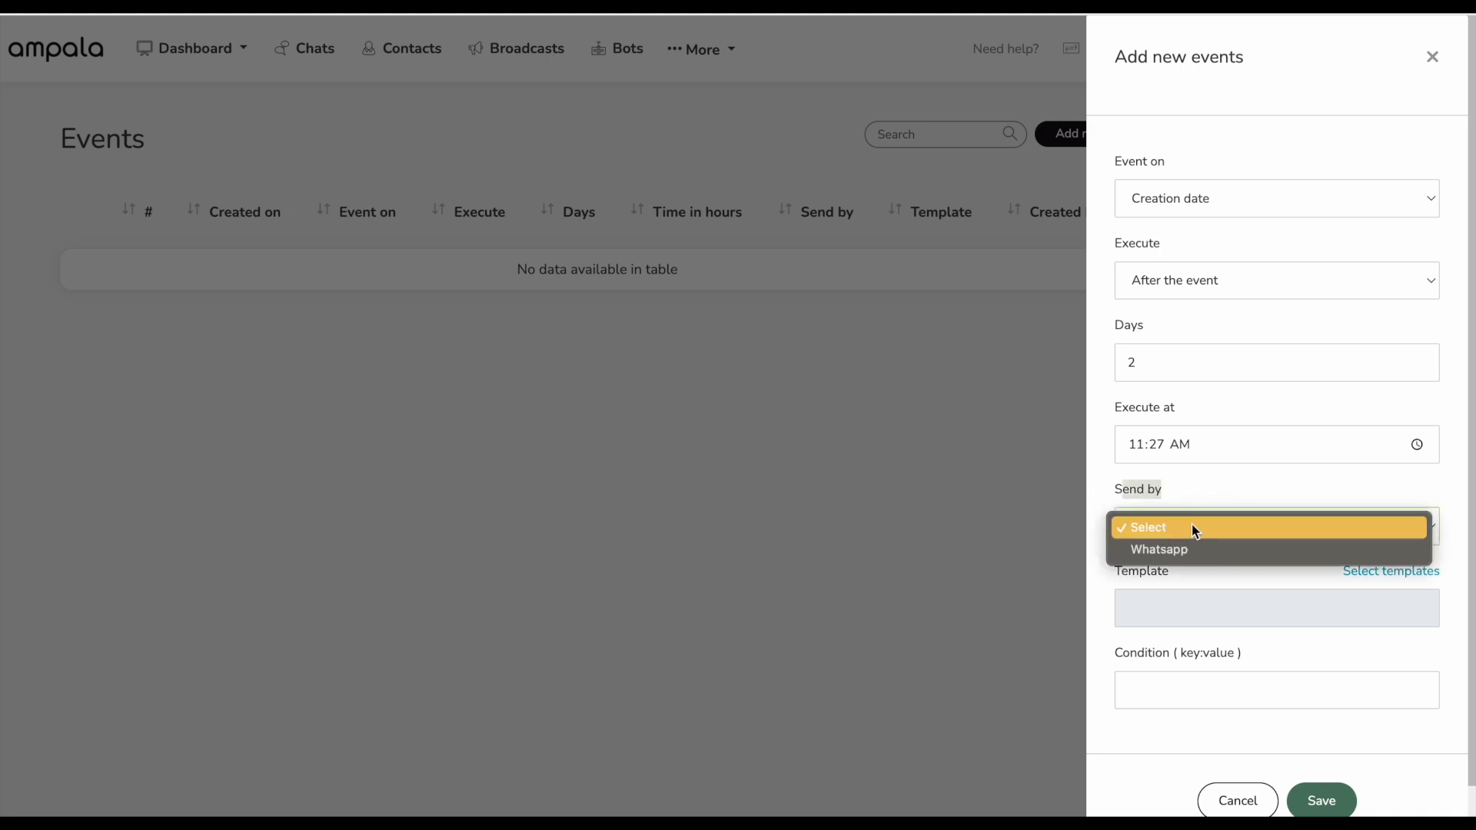
{"action": "left_click", "coordinate": [1181, 549]}
{"action": "left_click", "coordinate": [1374, 583]}
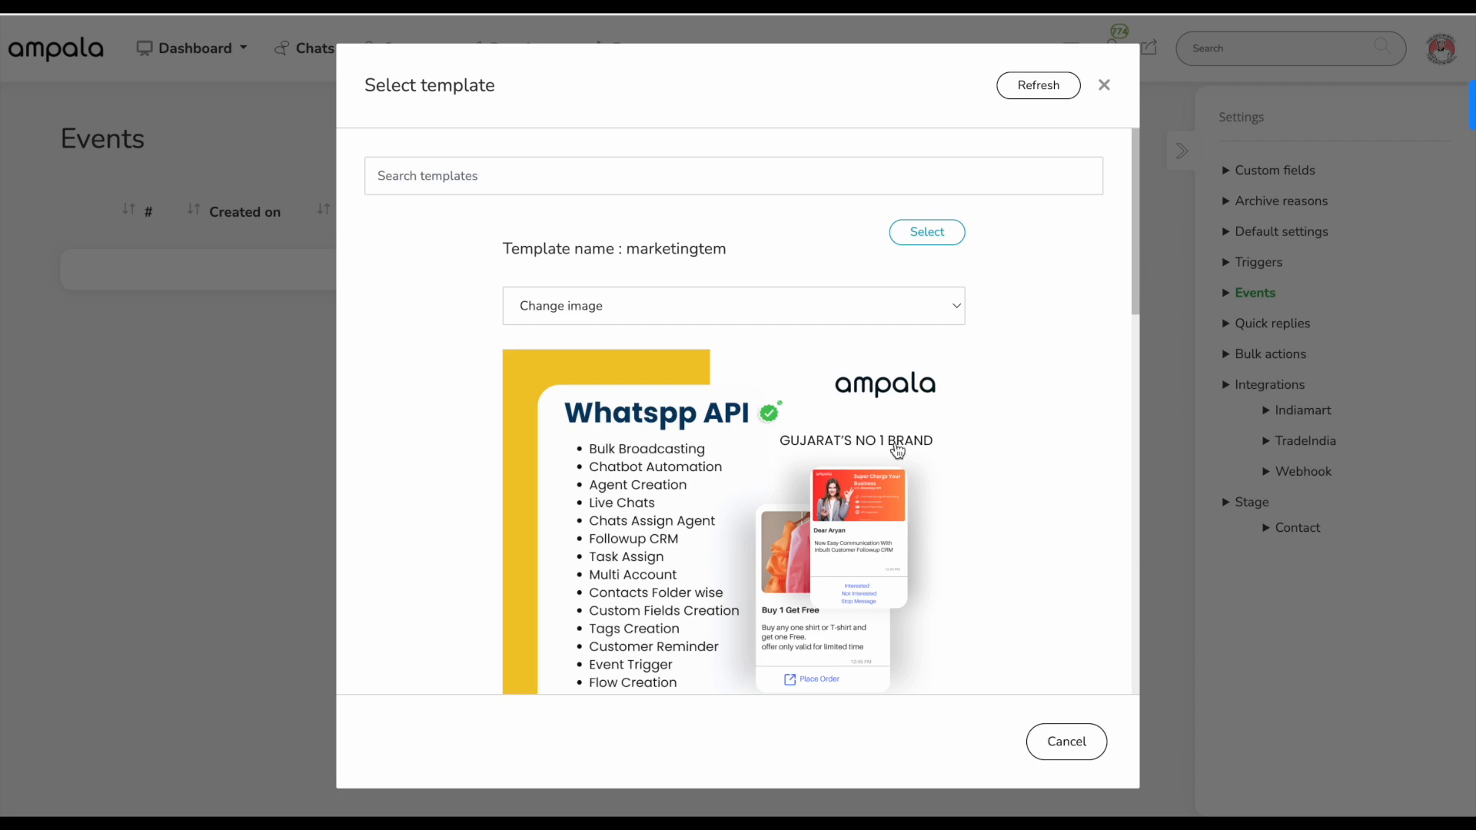
{"action": "left_click", "coordinate": [933, 237]}
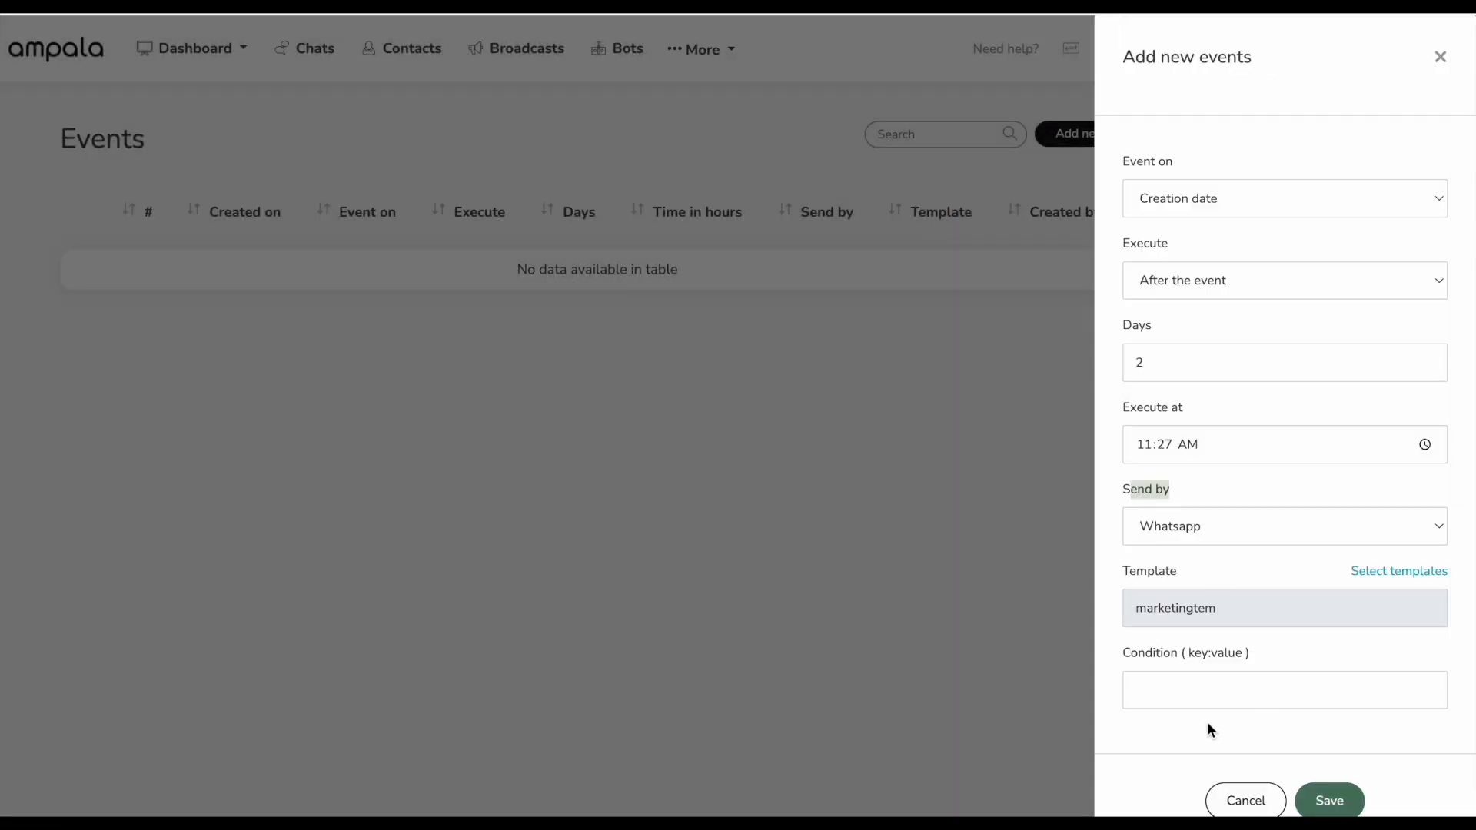
{"action": "left_click", "coordinate": [1324, 803]}
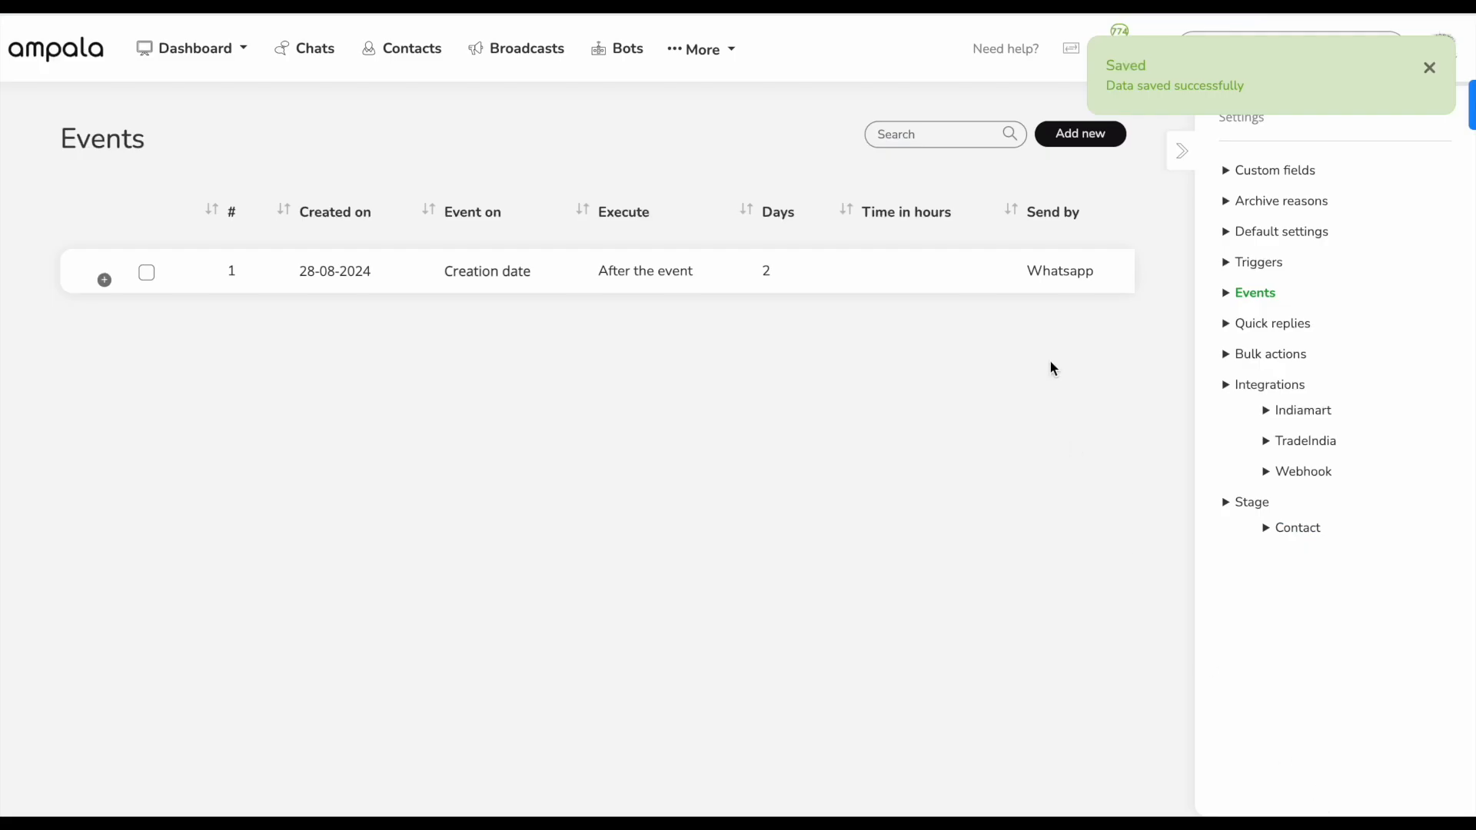
Step: Start a second event on Creation date that executes After the event, with a delay of 4 days
{"action": "left_click", "coordinate": [1064, 146]}
{"action": "left_click", "coordinate": [1170, 205]}
{"action": "left_click", "coordinate": [1176, 228]}
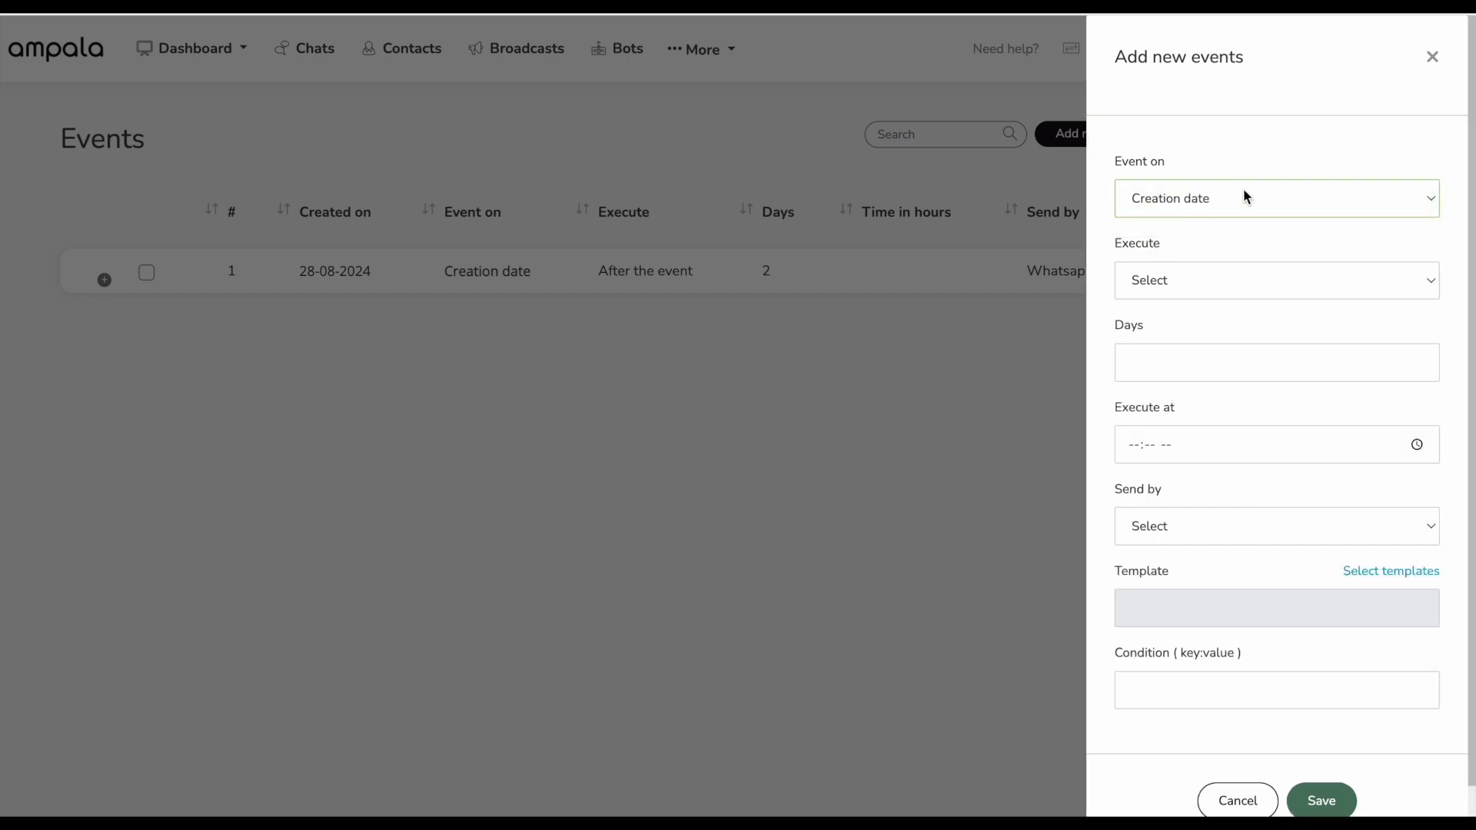
{"action": "left_click", "coordinate": [1177, 282]}
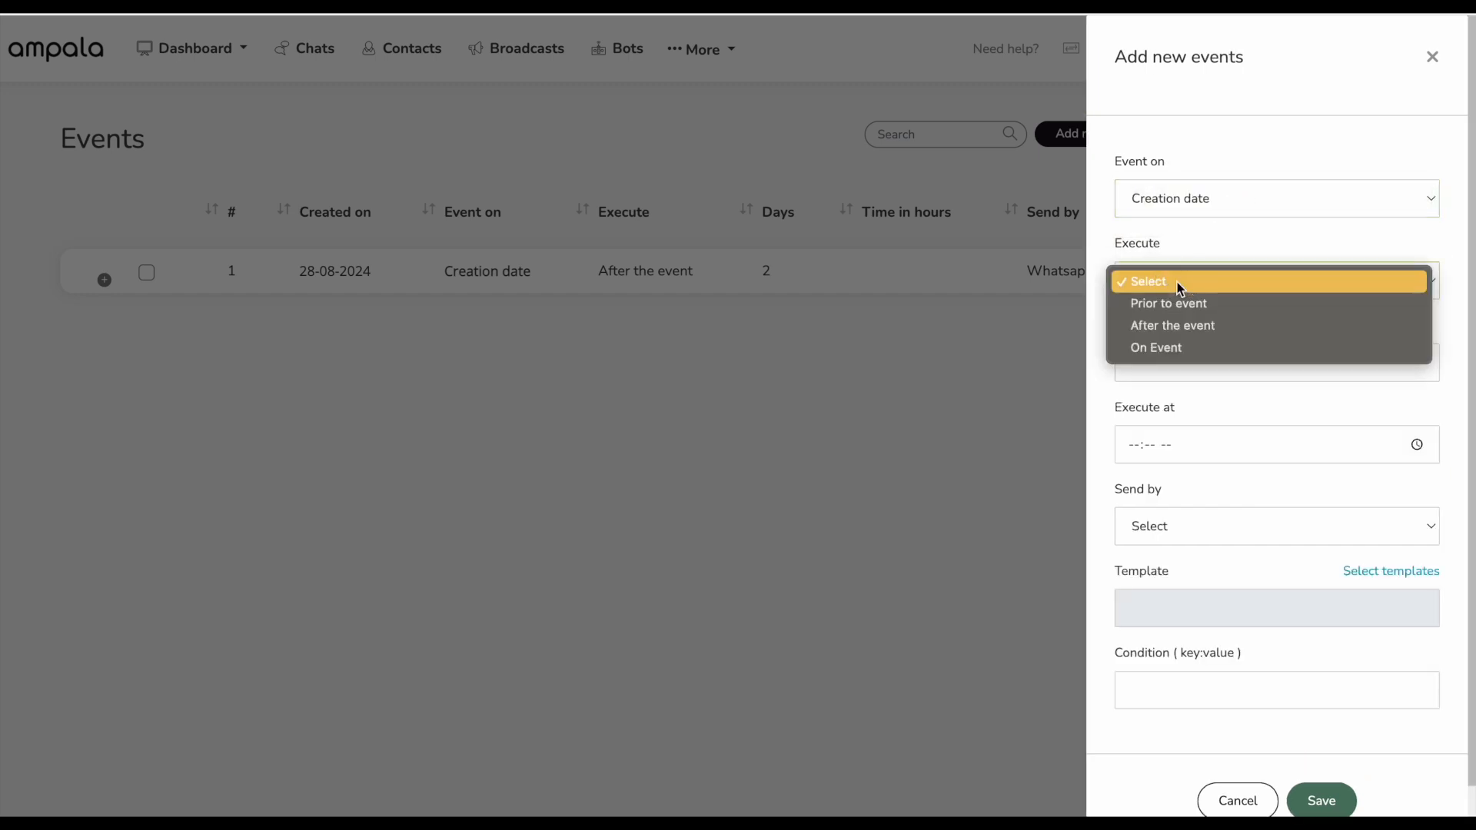
{"action": "left_click", "coordinate": [1164, 324]}
{"action": "left_click", "coordinate": [1149, 360]}
{"action": "type", "text": "4"}
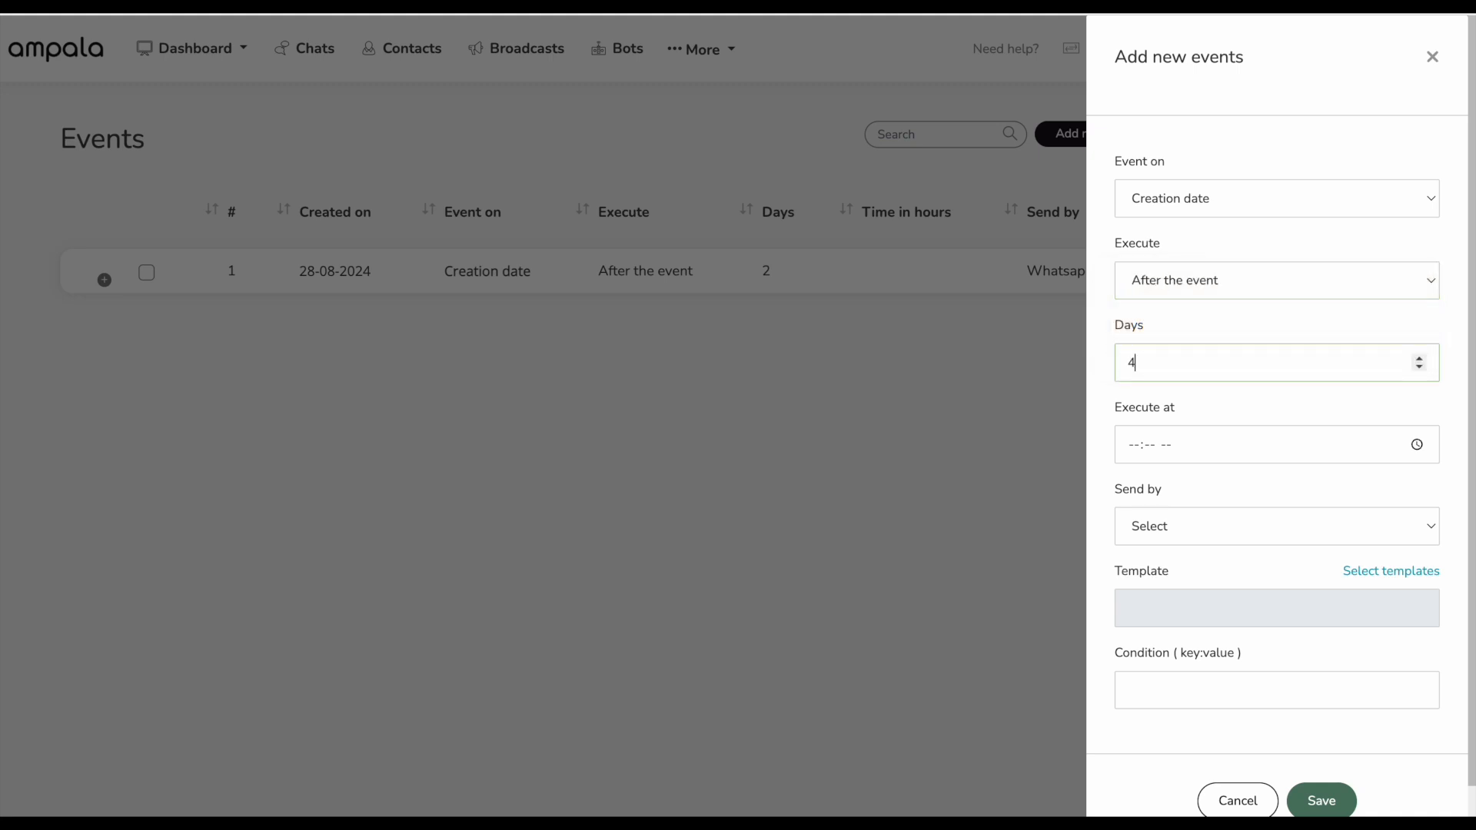
Step: Set the second event's execution time to 12:27 PM
{"action": "left_click", "coordinate": [1412, 438]}
{"action": "left_click", "coordinate": [1145, 521]}
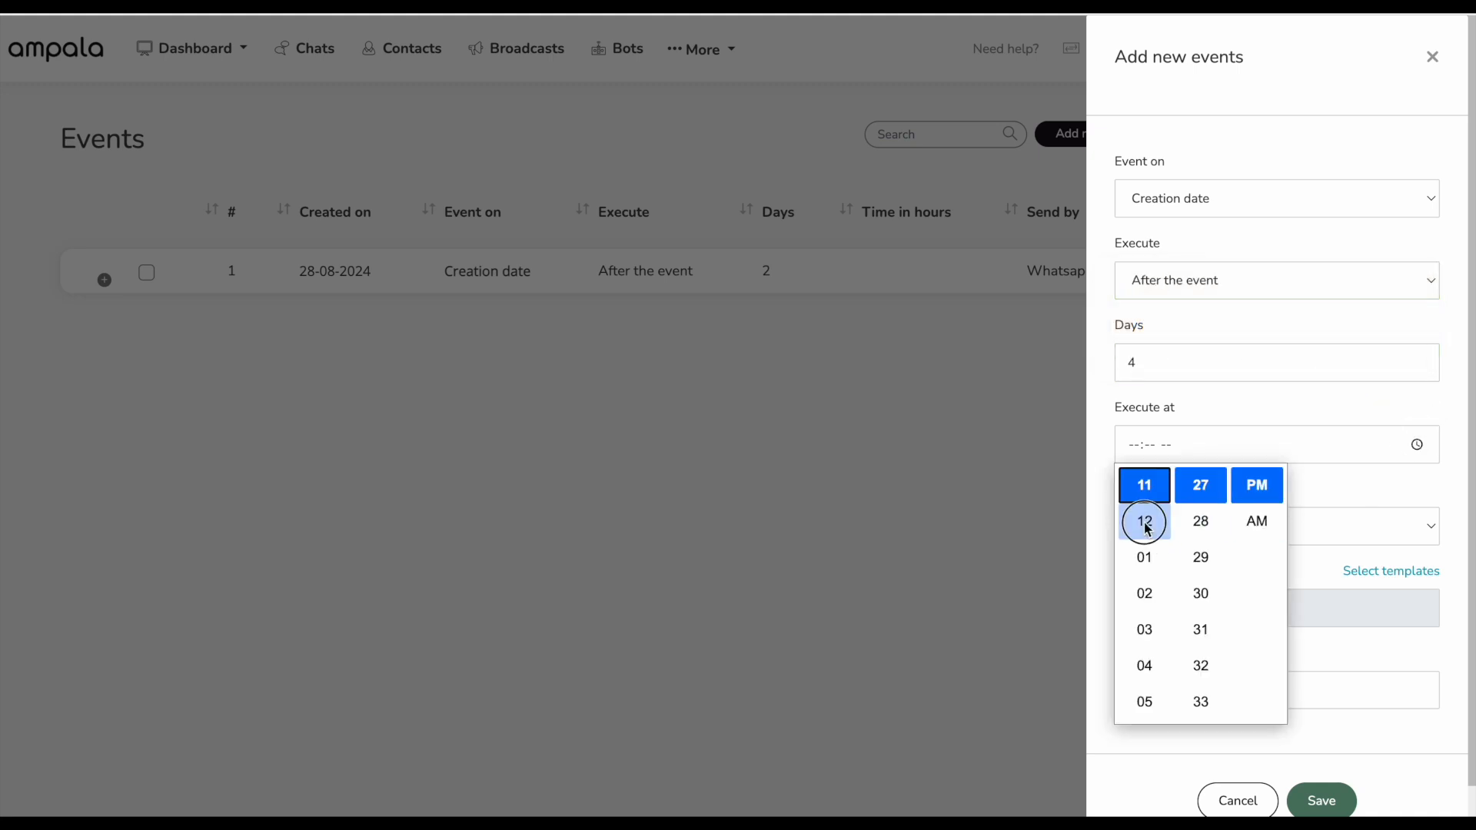
{"action": "left_click", "coordinate": [1253, 521]}
{"action": "left_click", "coordinate": [1222, 440]}
{"action": "left_click", "coordinate": [1414, 454]}
{"action": "left_click", "coordinate": [1417, 458]}
{"action": "left_click", "coordinate": [1255, 519]}
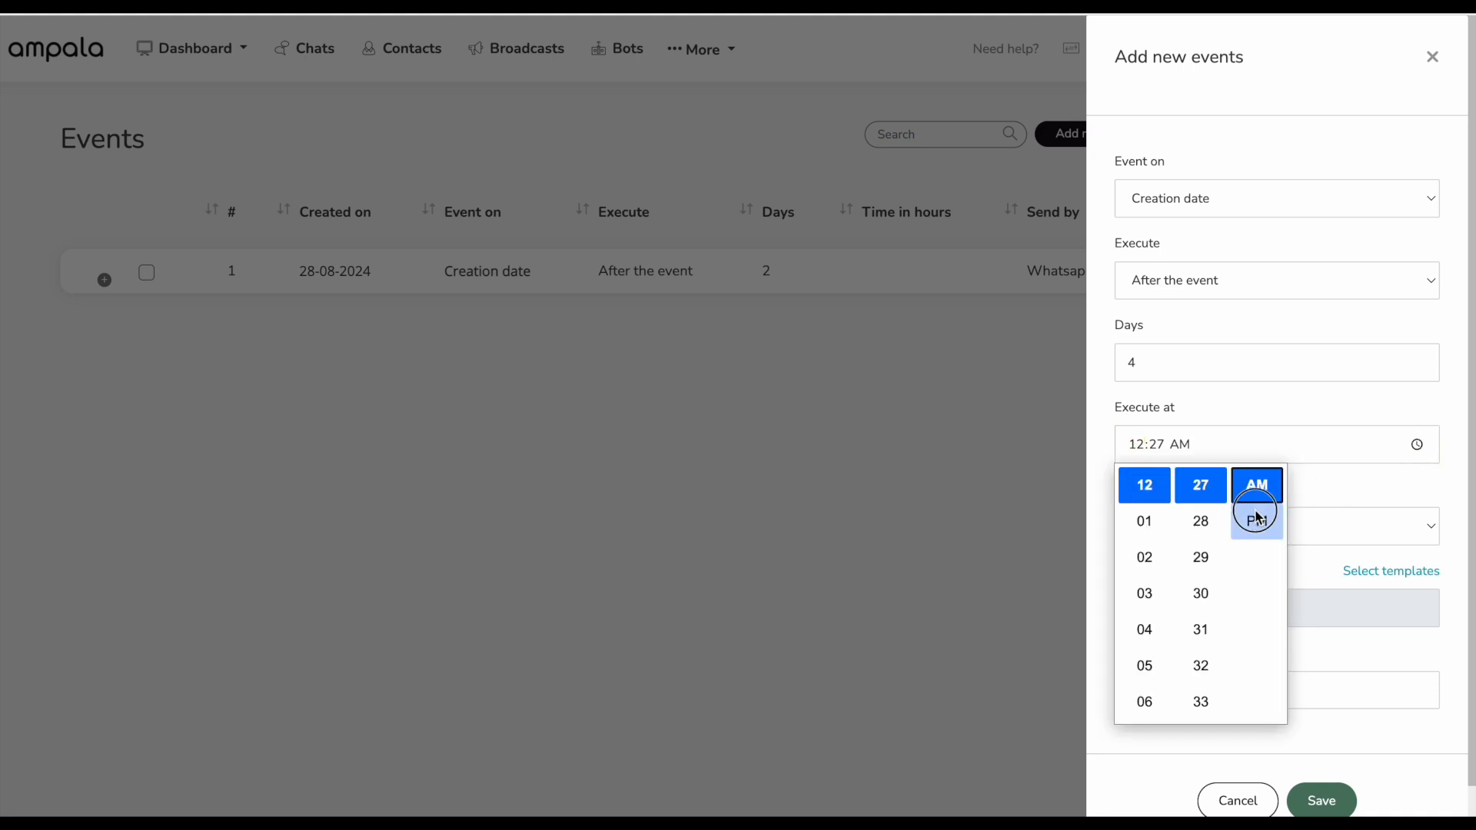
Step: Set the second event to send by Whatsapp with the websitemkg template, and save it
{"action": "left_click", "coordinate": [1213, 532]}
{"action": "left_click", "coordinate": [1207, 547]}
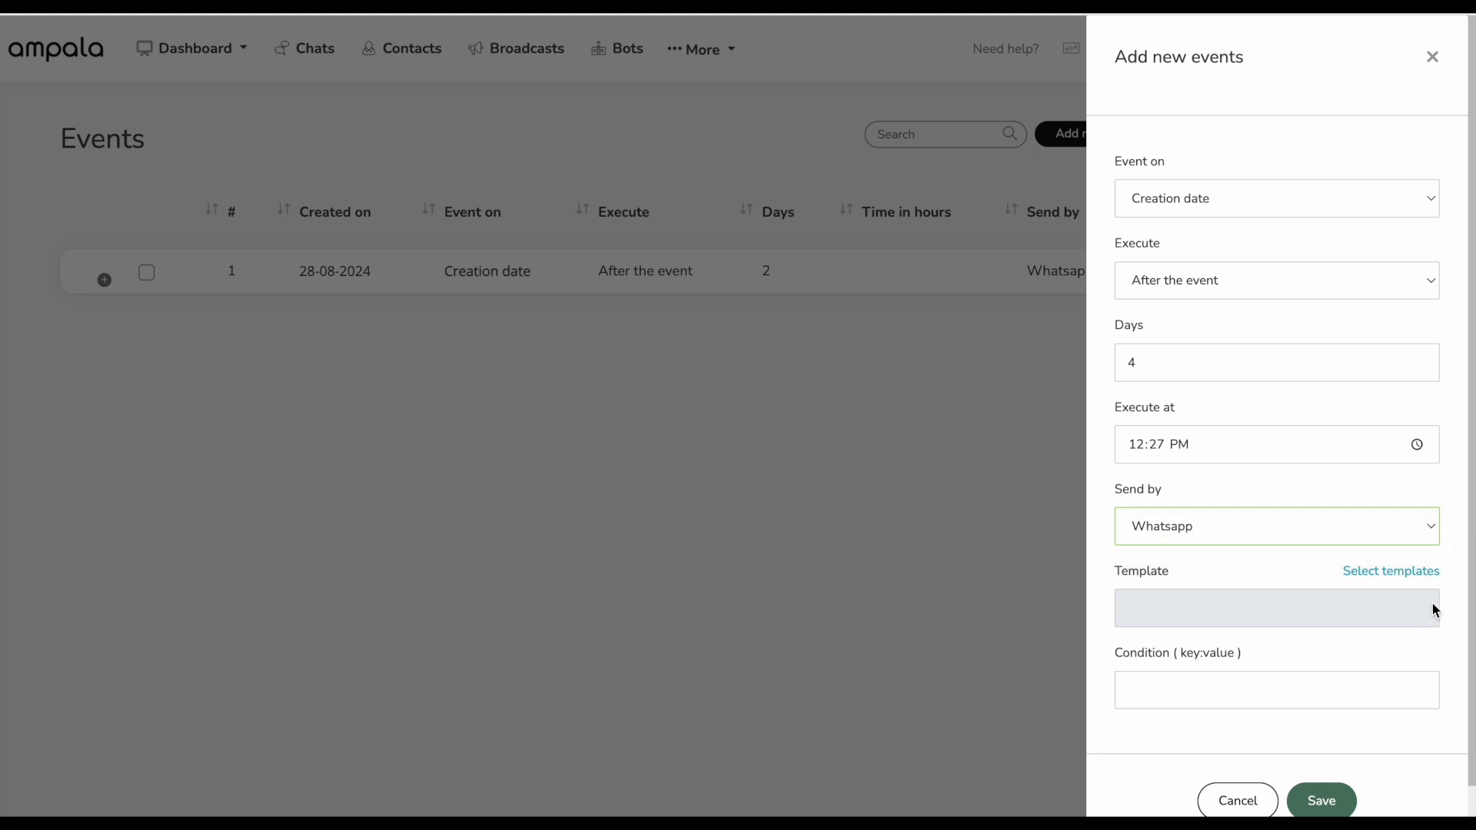
{"action": "left_click", "coordinate": [1410, 582]}
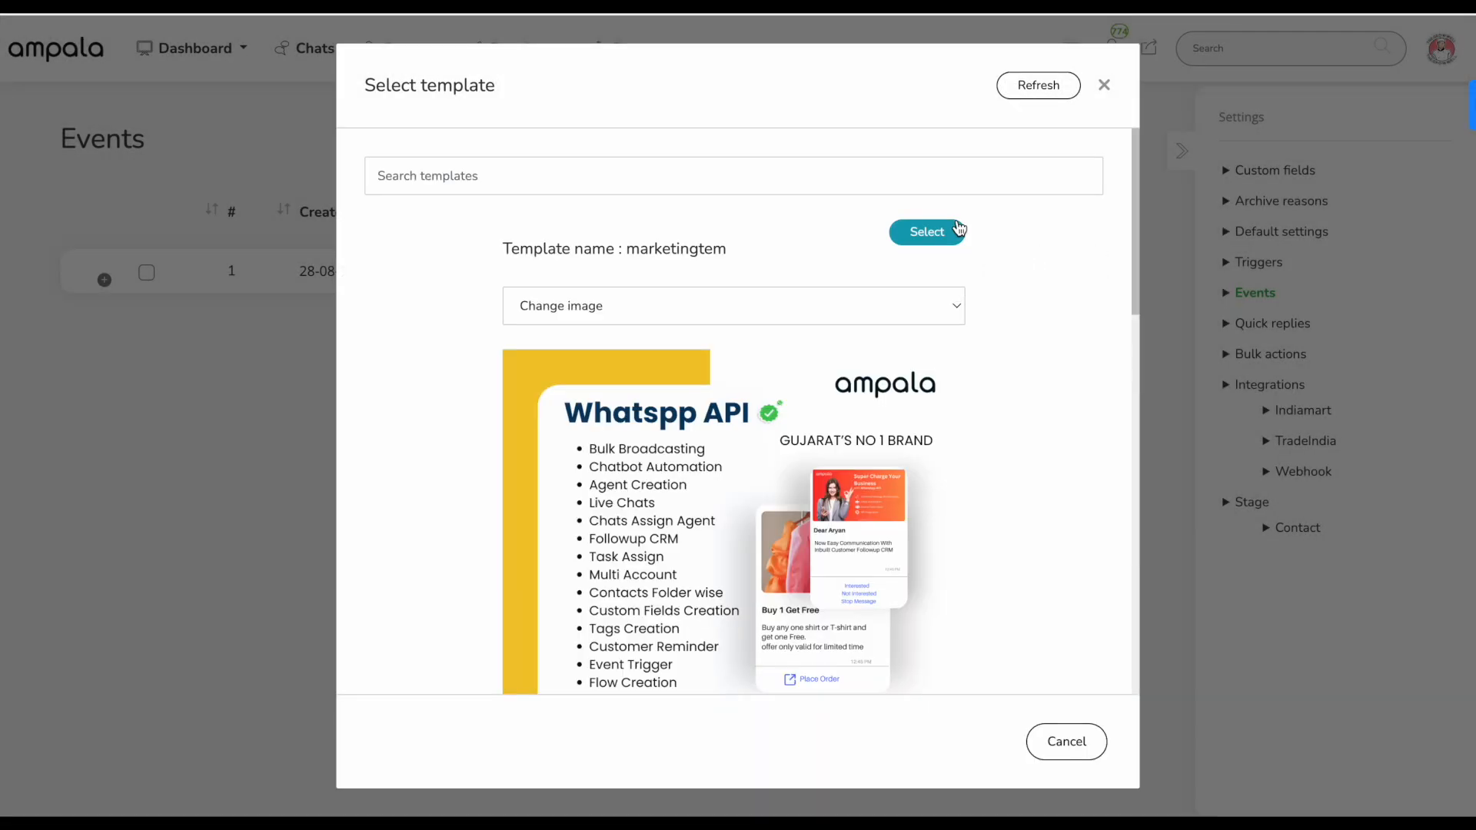
{"action": "scroll", "coordinate": [985, 451], "scroll_direction": "down", "scroll_amount": 8}
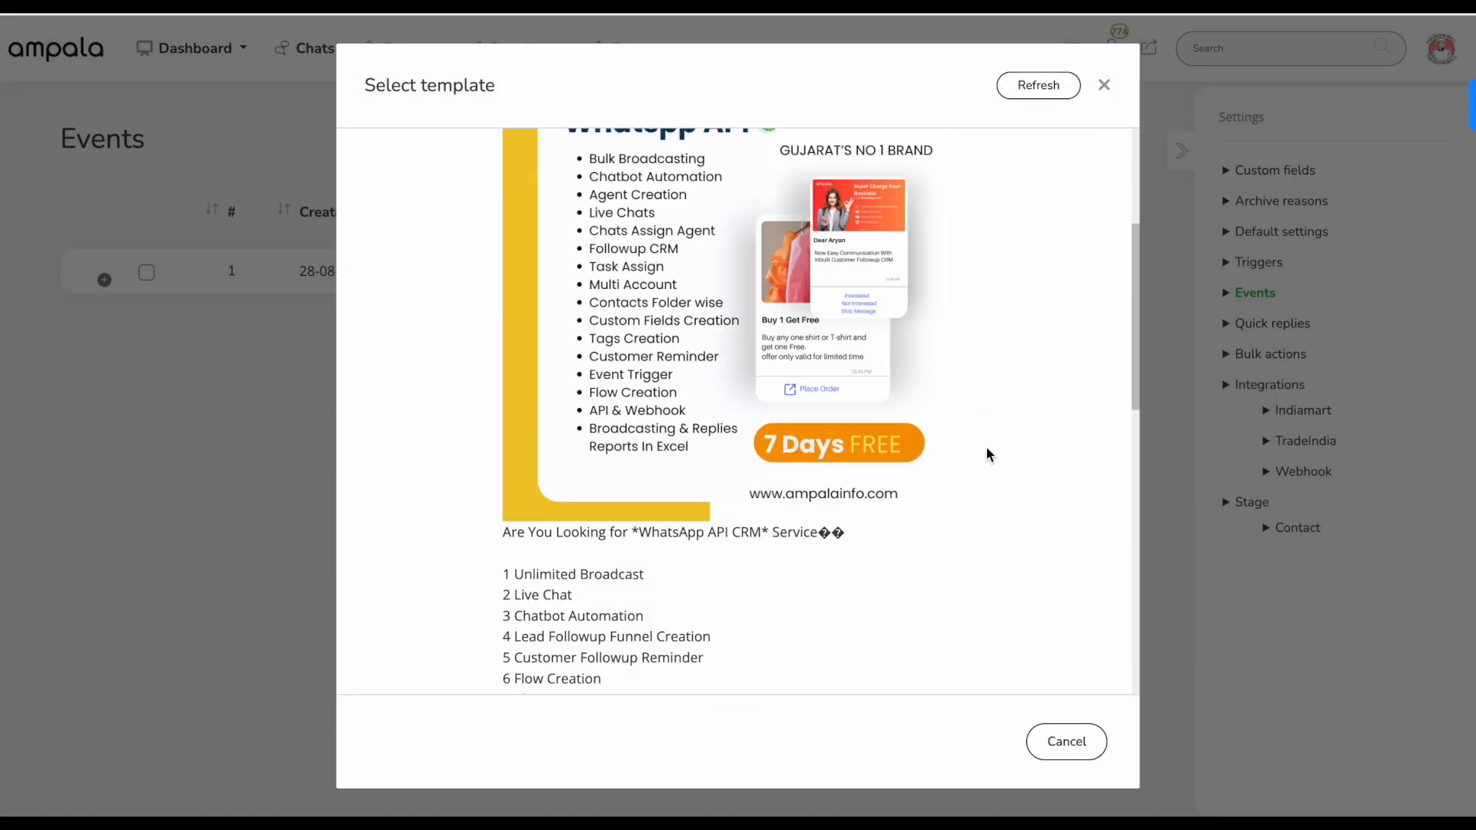
{"action": "left_click", "coordinate": [933, 465]}
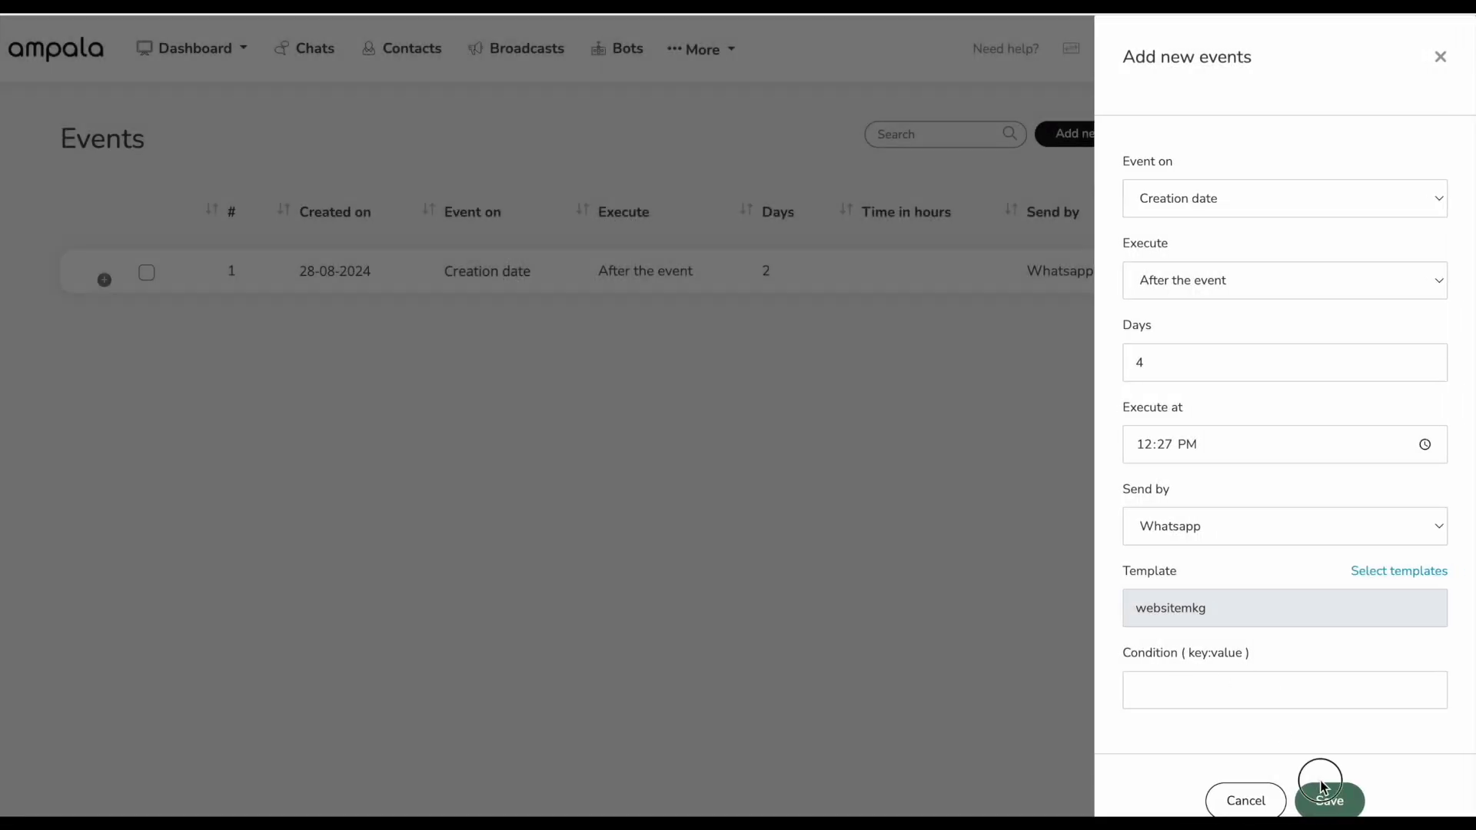
{"action": "left_click", "coordinate": [1331, 804]}
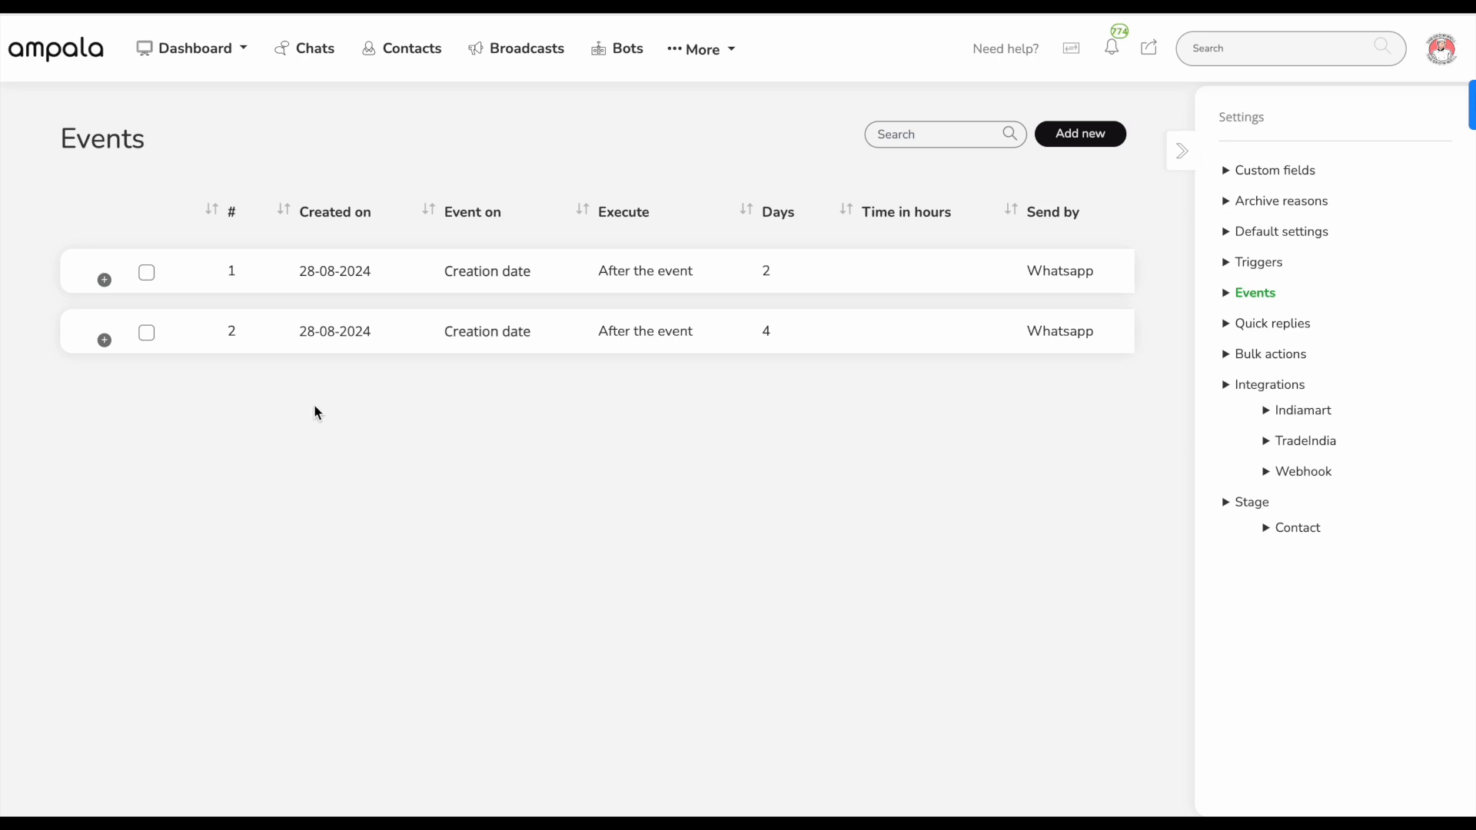
Step: Delete both the 2-day and the 4-day events from the Events list
{"action": "left_click", "coordinate": [147, 273]}
{"action": "left_click", "coordinate": [147, 422]}
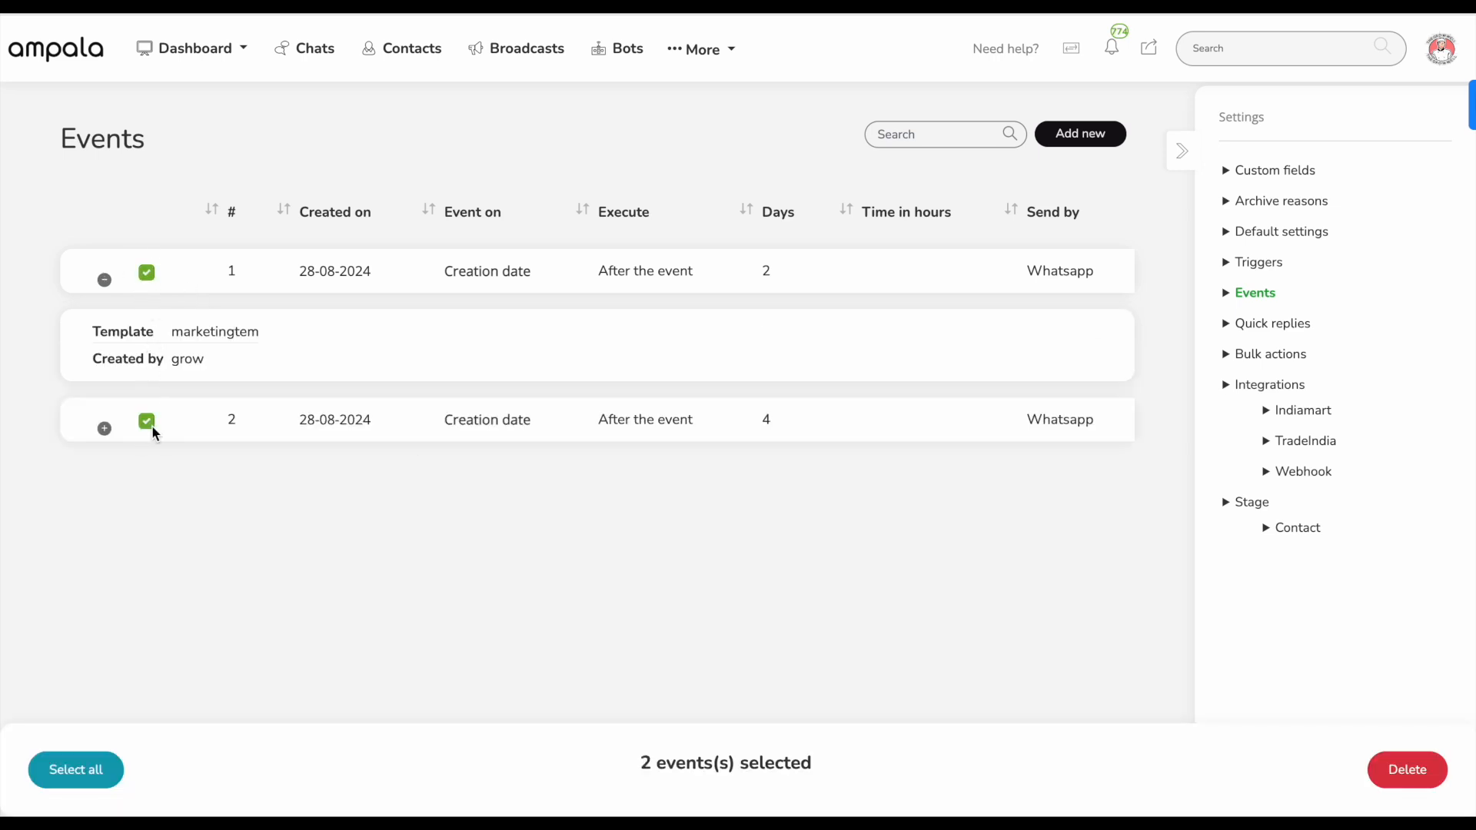
{"action": "left_click", "coordinate": [1398, 773]}
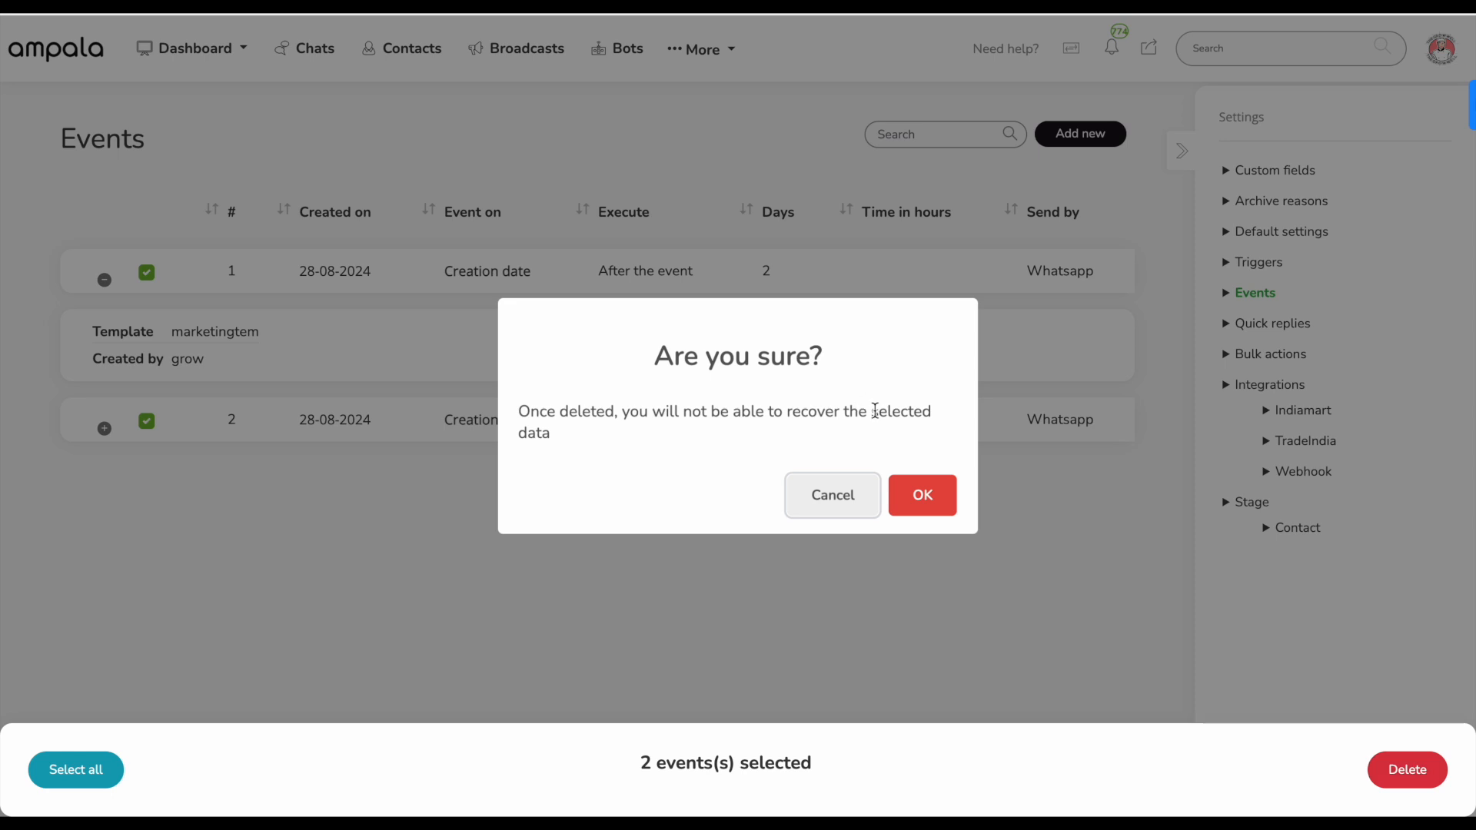
{"action": "left_click", "coordinate": [915, 496]}
Step: Add a quick reply in the settings with the title "price" and the reply text "price", and save it
{"action": "left_click", "coordinate": [1352, 325]}
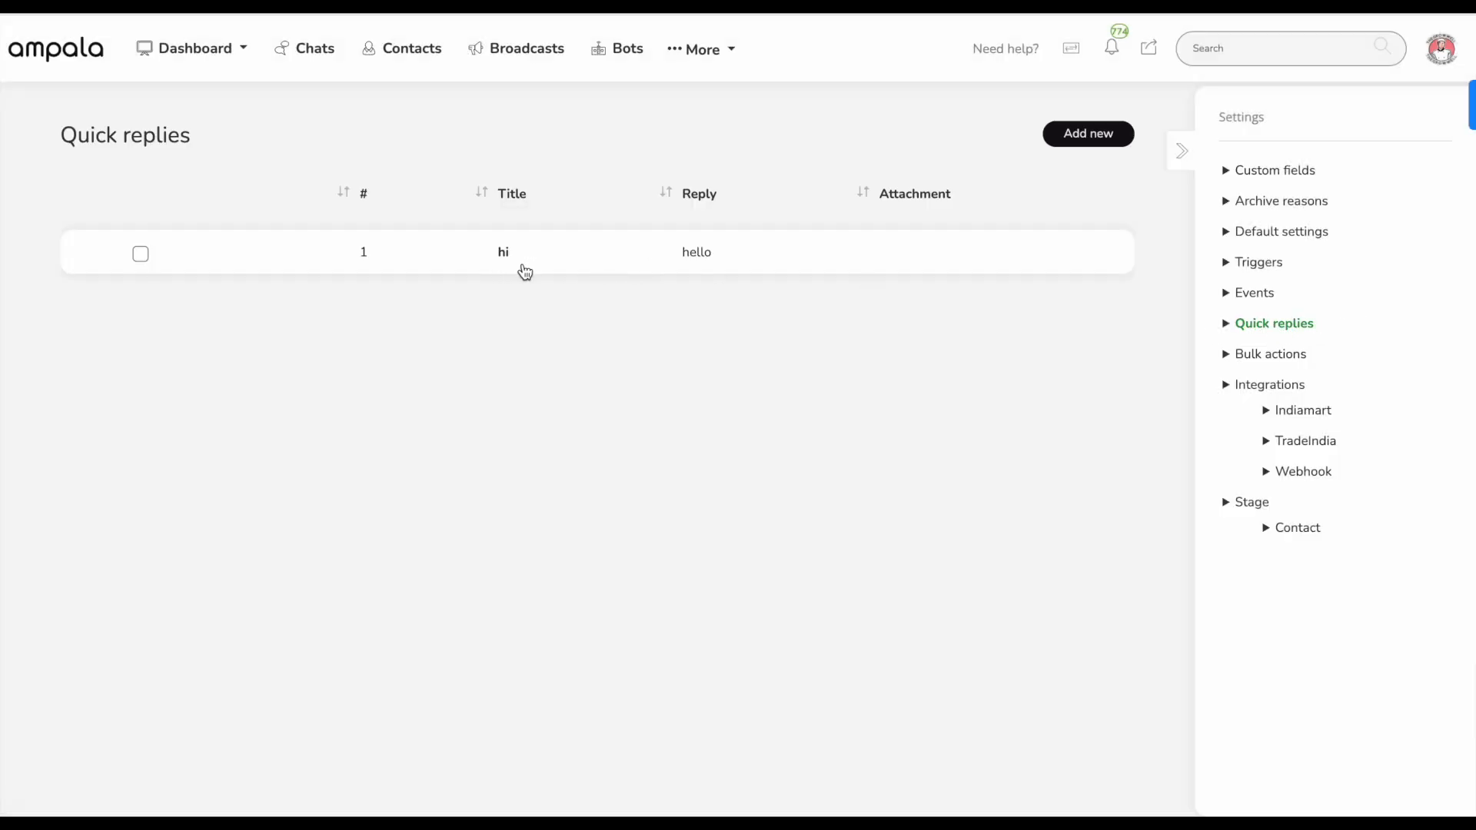
{"action": "left_click", "coordinate": [1118, 143]}
{"action": "left_click", "coordinate": [1137, 189]}
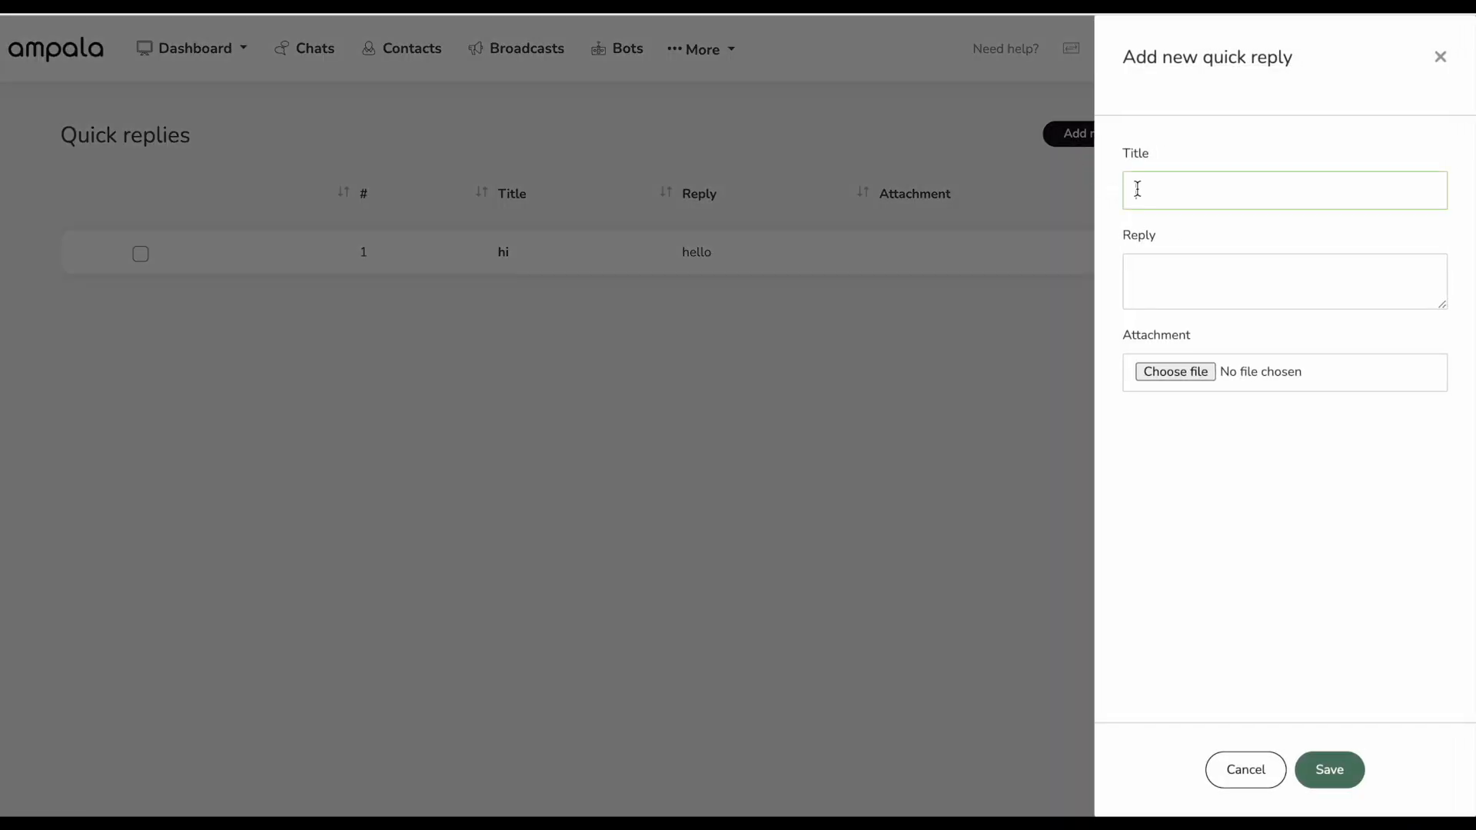
{"action": "type", "text": "prioc"}
{"action": "key", "text": "BackSpace"}
{"action": "key", "text": "BackSpace"}
{"action": "type", "text": "ce"}
{"action": "left_click", "coordinate": [1173, 264]}
{"action": "type", "text": "price"}
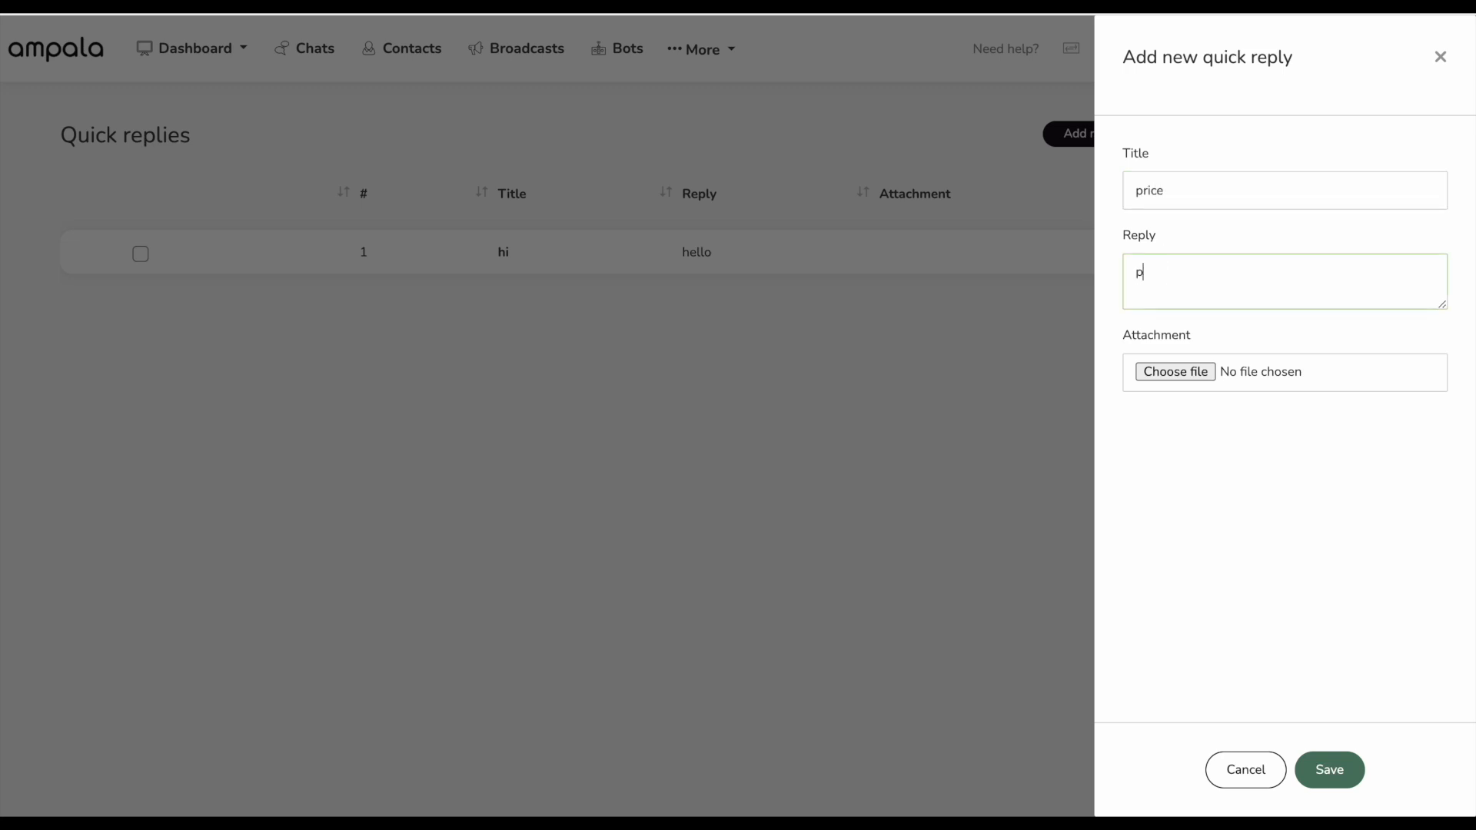
{"action": "left_click", "coordinate": [1305, 771]}
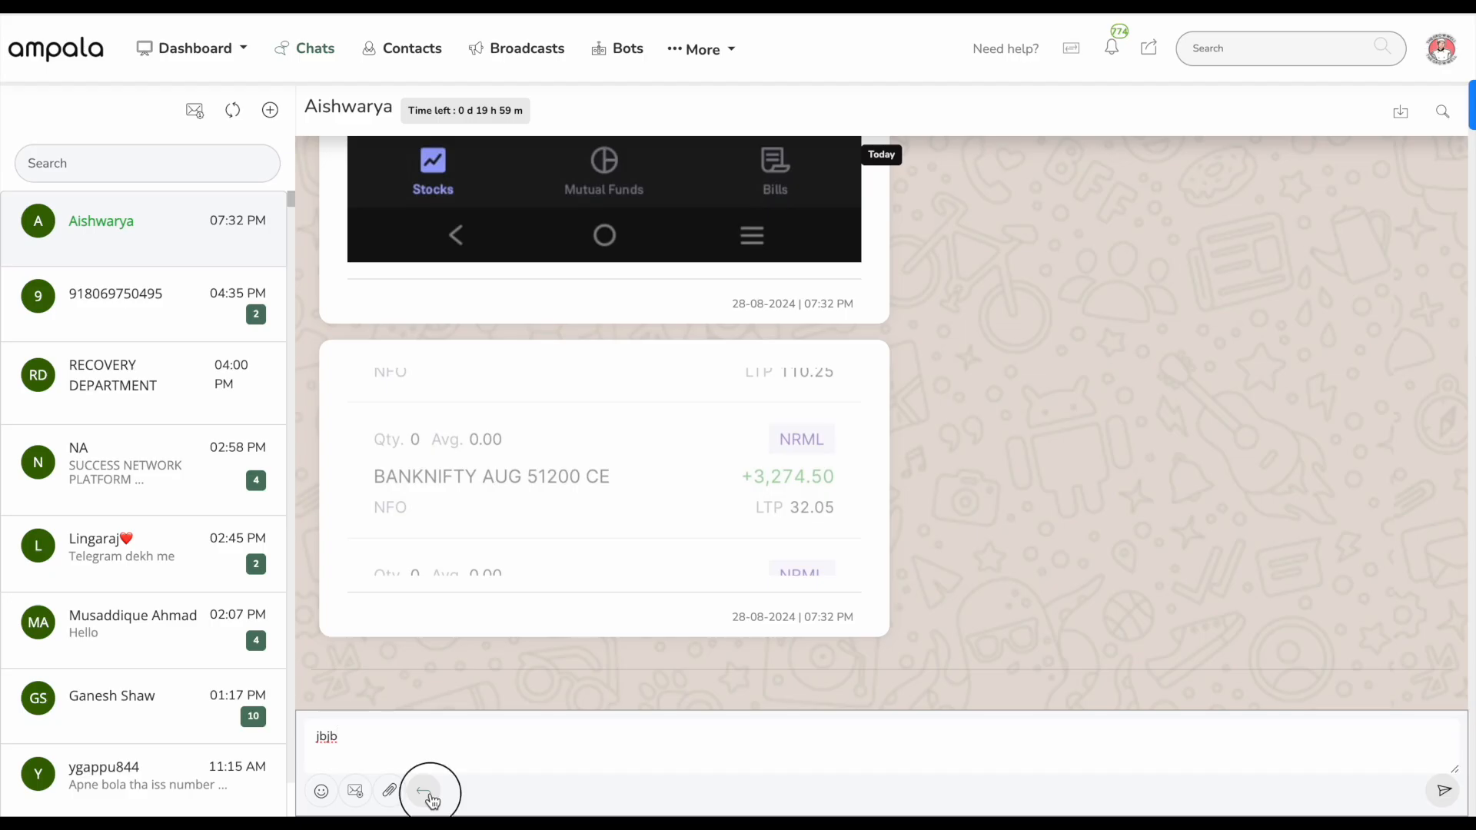
Step: Open the quick replies from the contact's chat and pick a saved reply for the message
{"action": "left_click", "coordinate": [425, 792]}
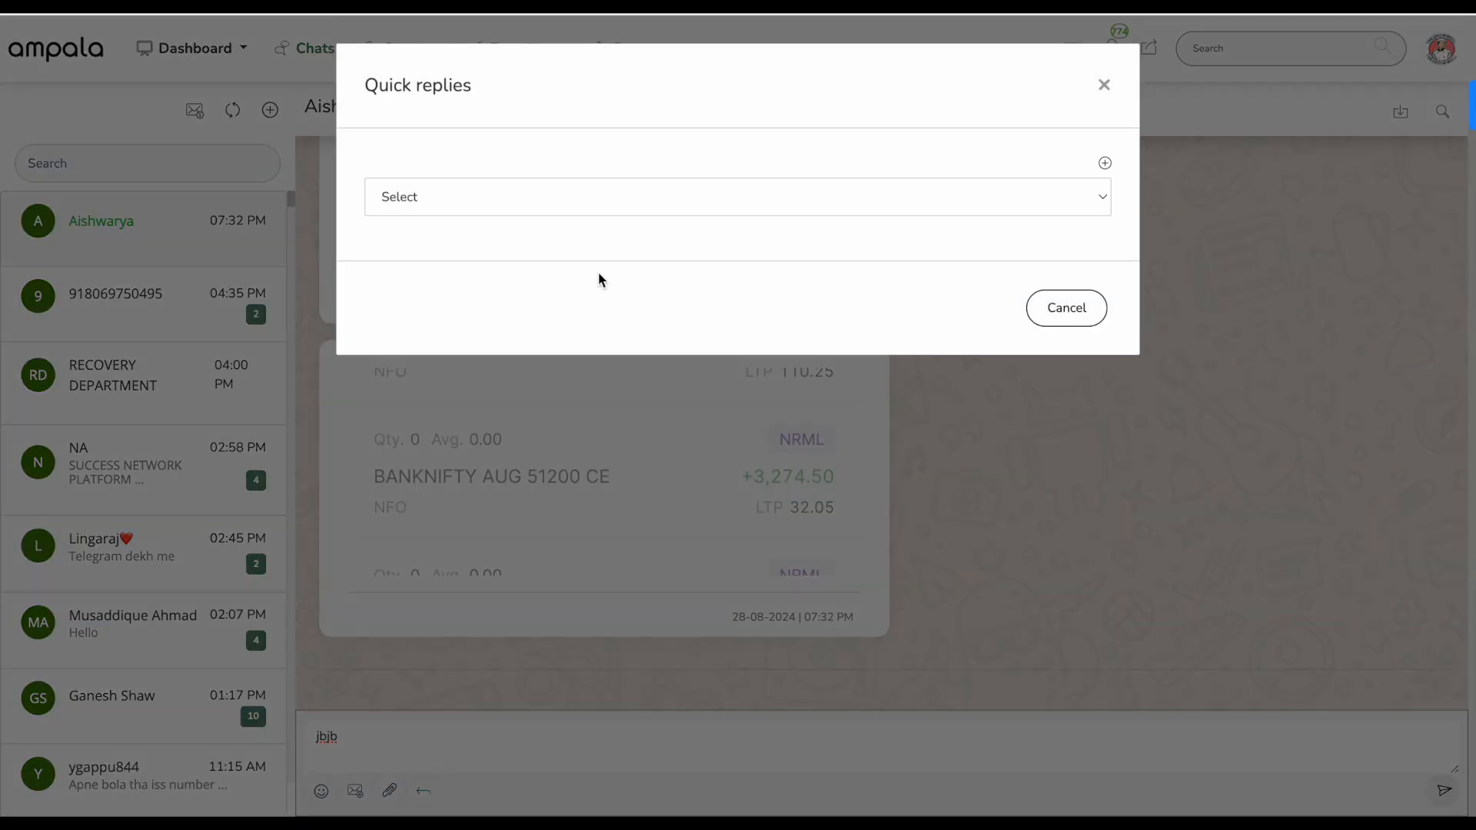
{"action": "left_click", "coordinate": [592, 196]}
{"action": "left_click", "coordinate": [504, 237]}
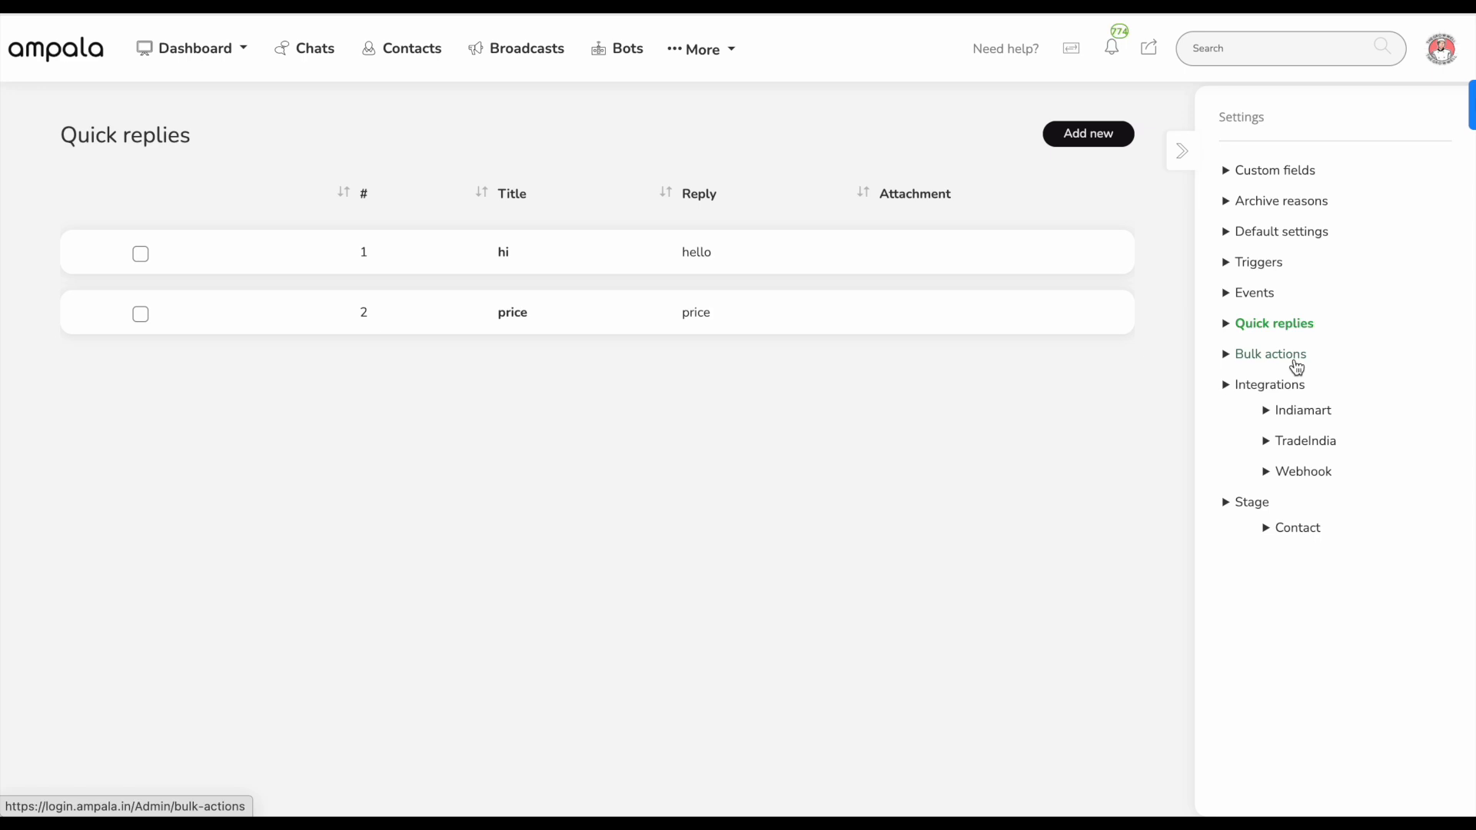
Step: View the Bulk actions settings page and the Contacts list
{"action": "left_click", "coordinate": [1296, 360]}
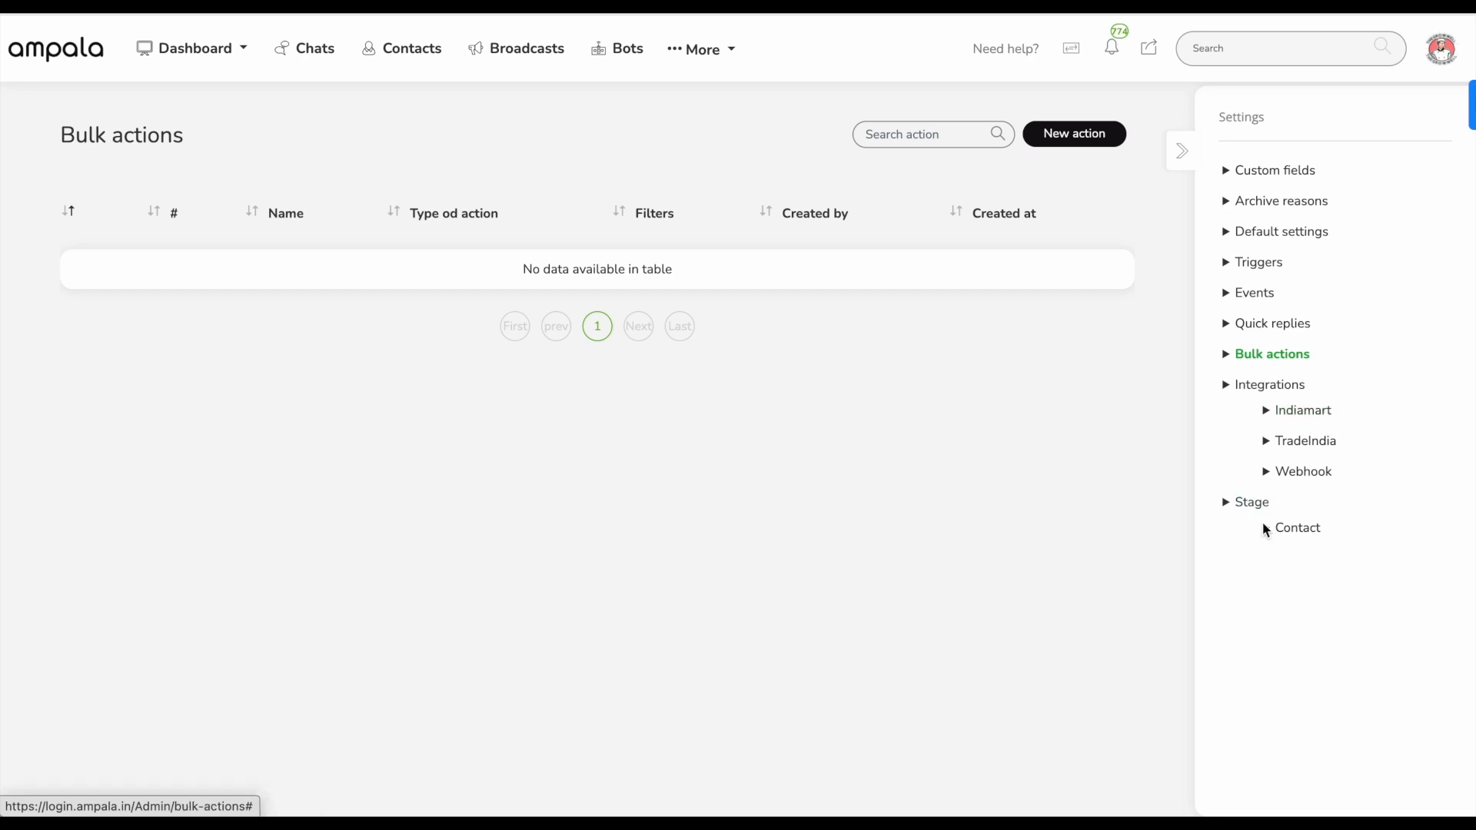
{"action": "left_click", "coordinate": [1296, 536]}
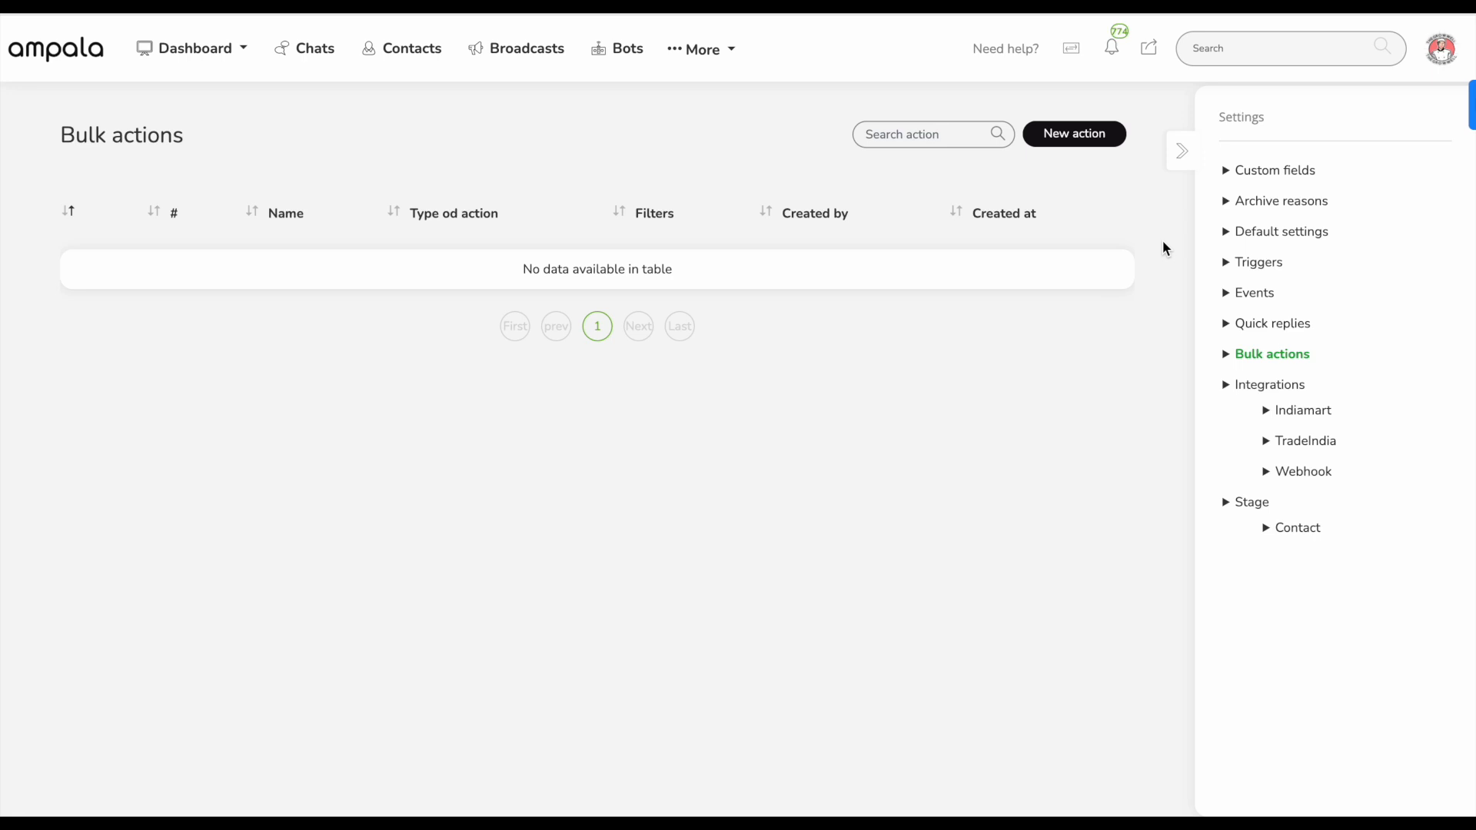
{"action": "left_click", "coordinate": [412, 50]}
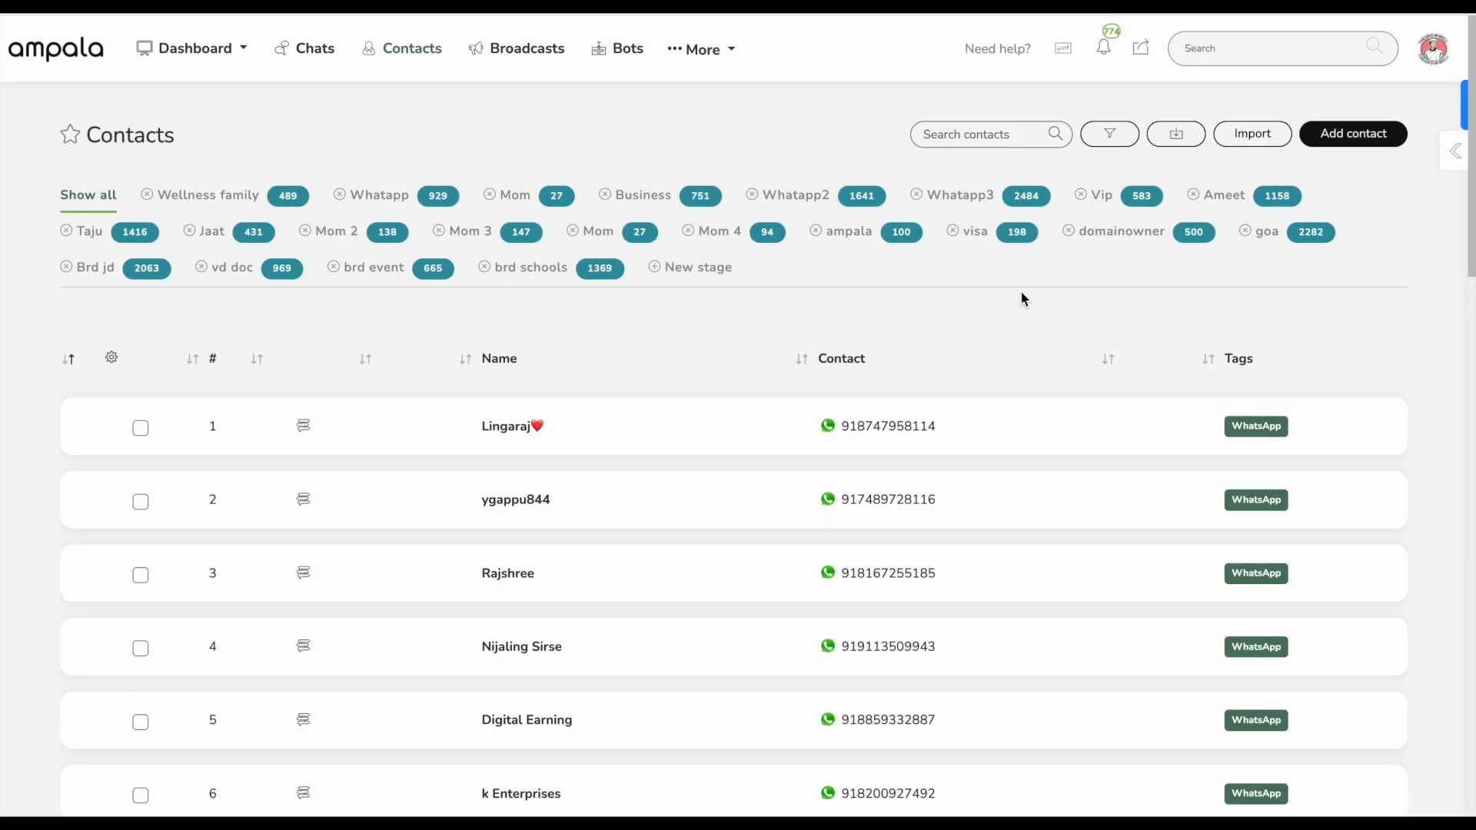
Step: Start a new contact, assign it to grow and set its stage to goa
{"action": "left_click", "coordinate": [1353, 140]}
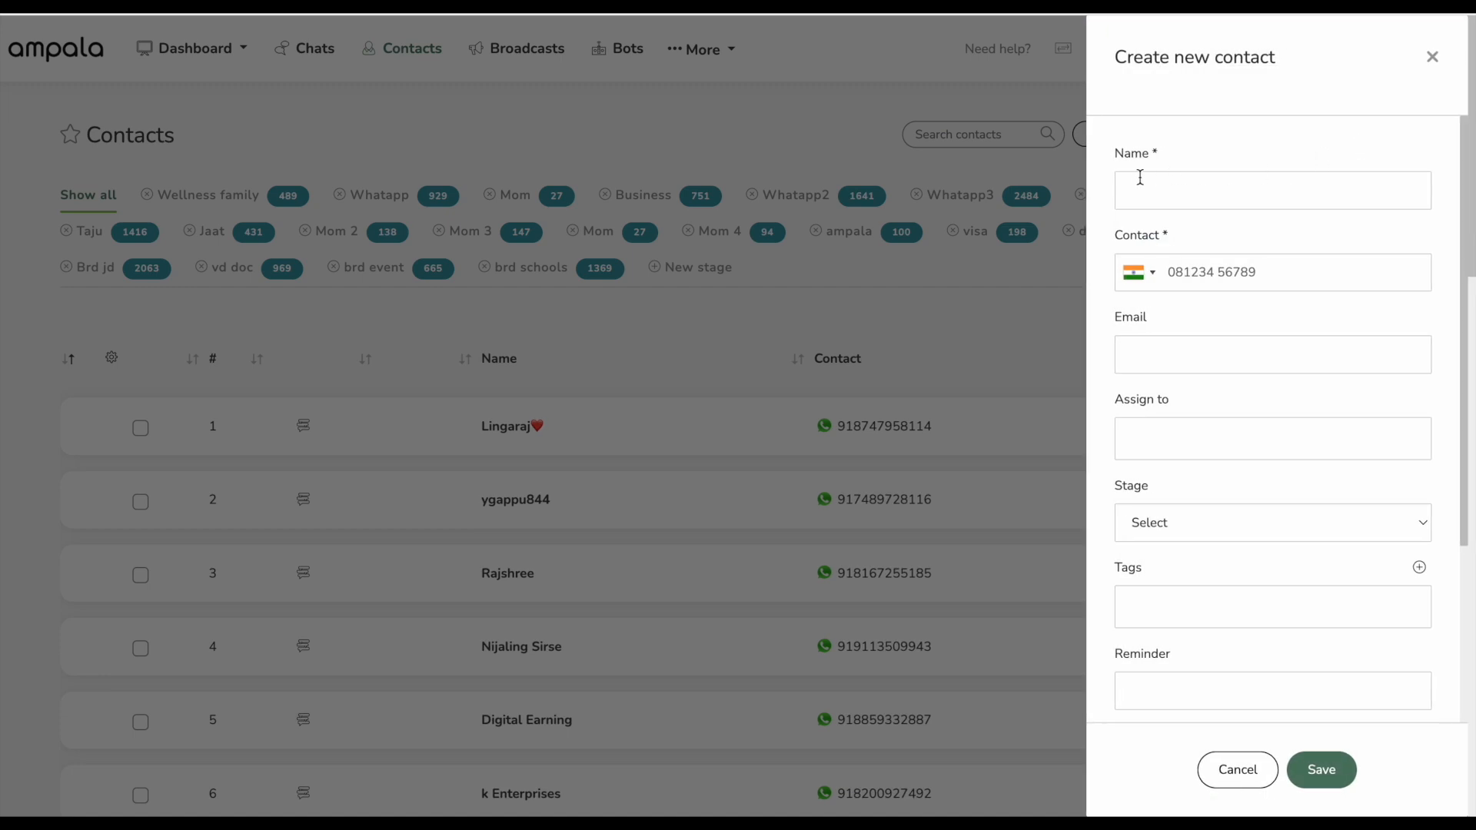
{"action": "scroll", "coordinate": [1199, 333], "scroll_direction": "down", "scroll_amount": 3}
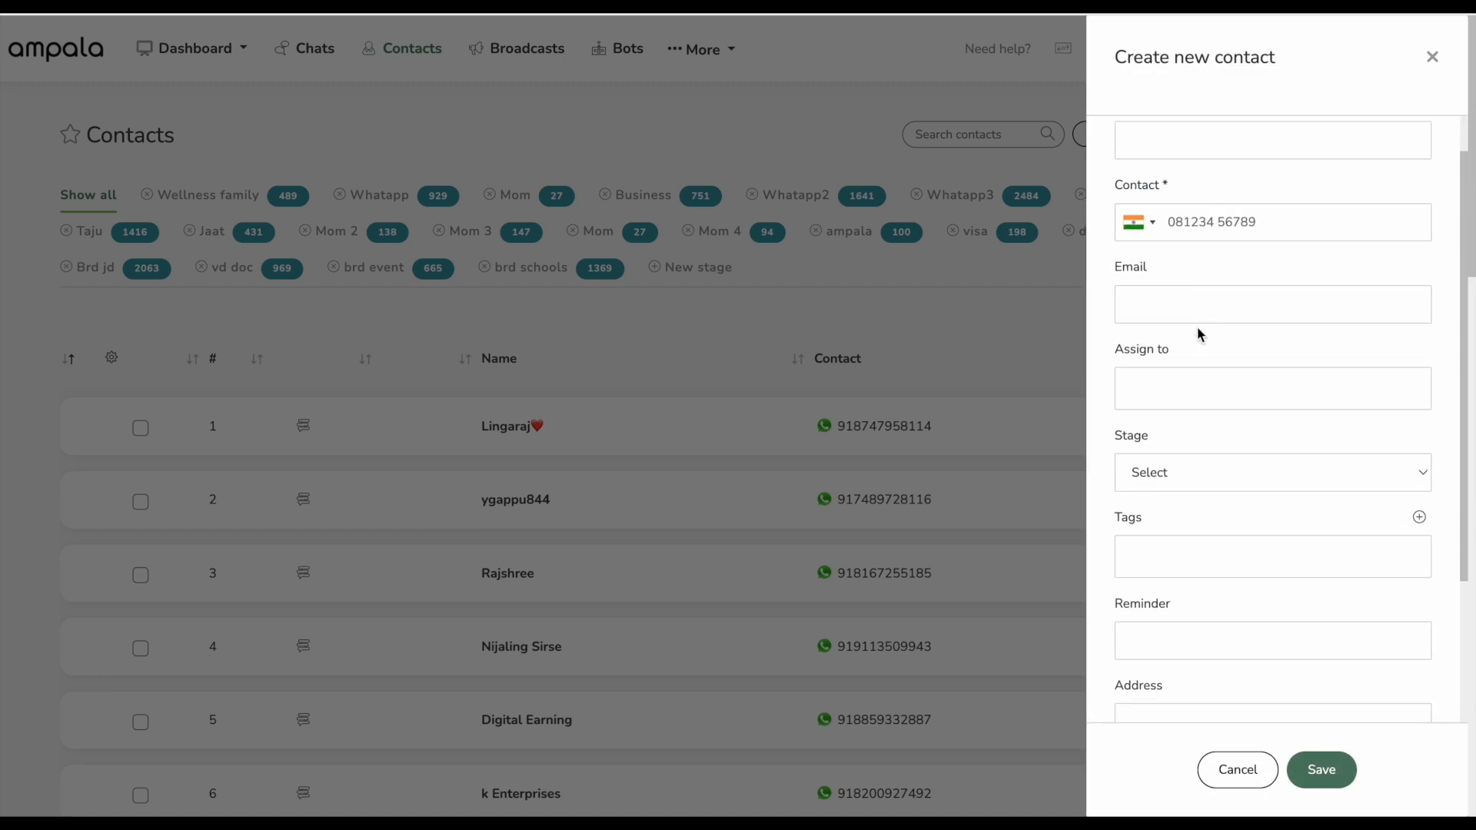
{"action": "left_click", "coordinate": [1117, 229]}
{"action": "left_click", "coordinate": [1196, 266]}
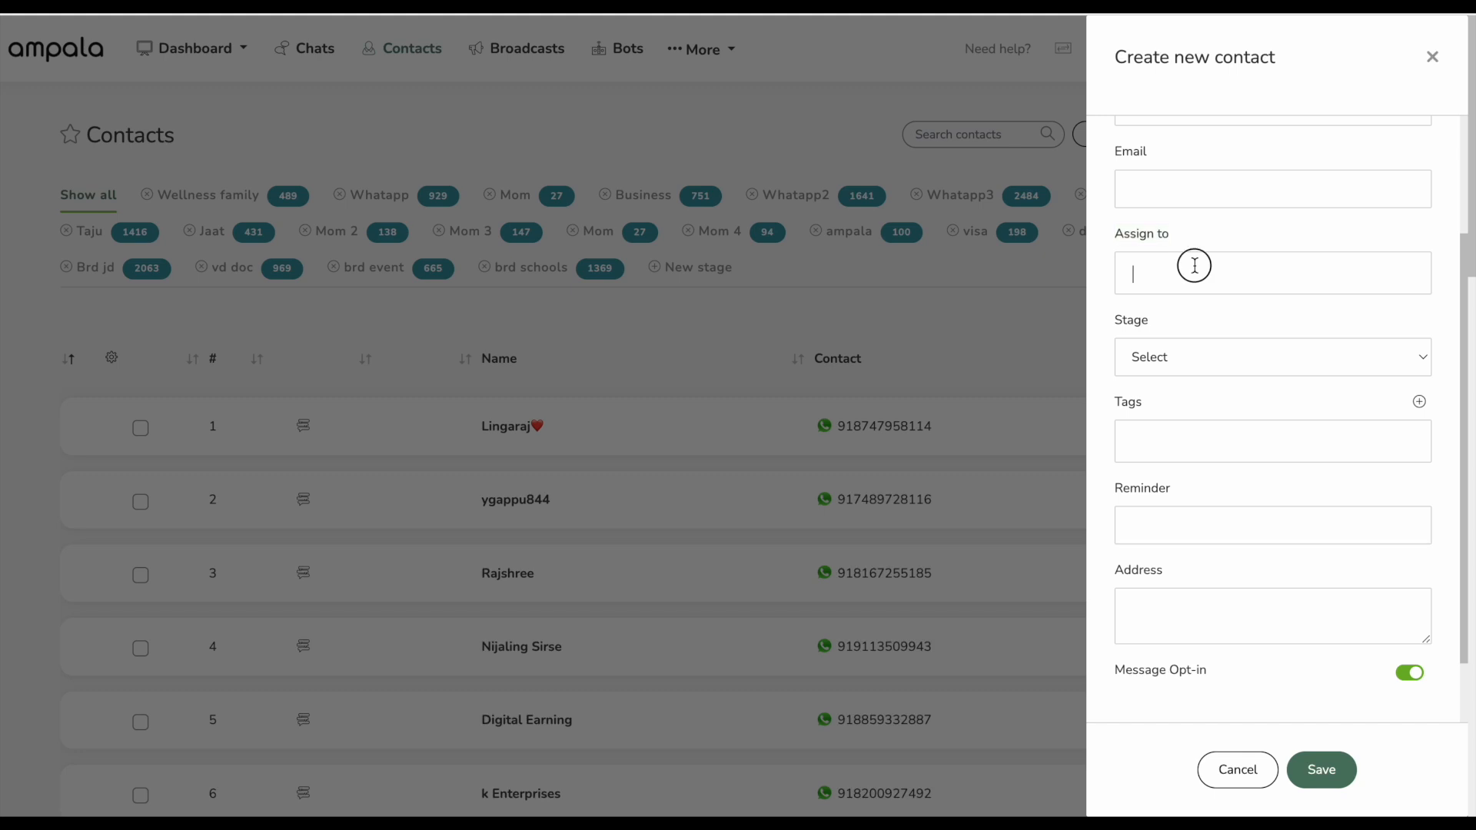
{"action": "left_click", "coordinate": [1186, 180]}
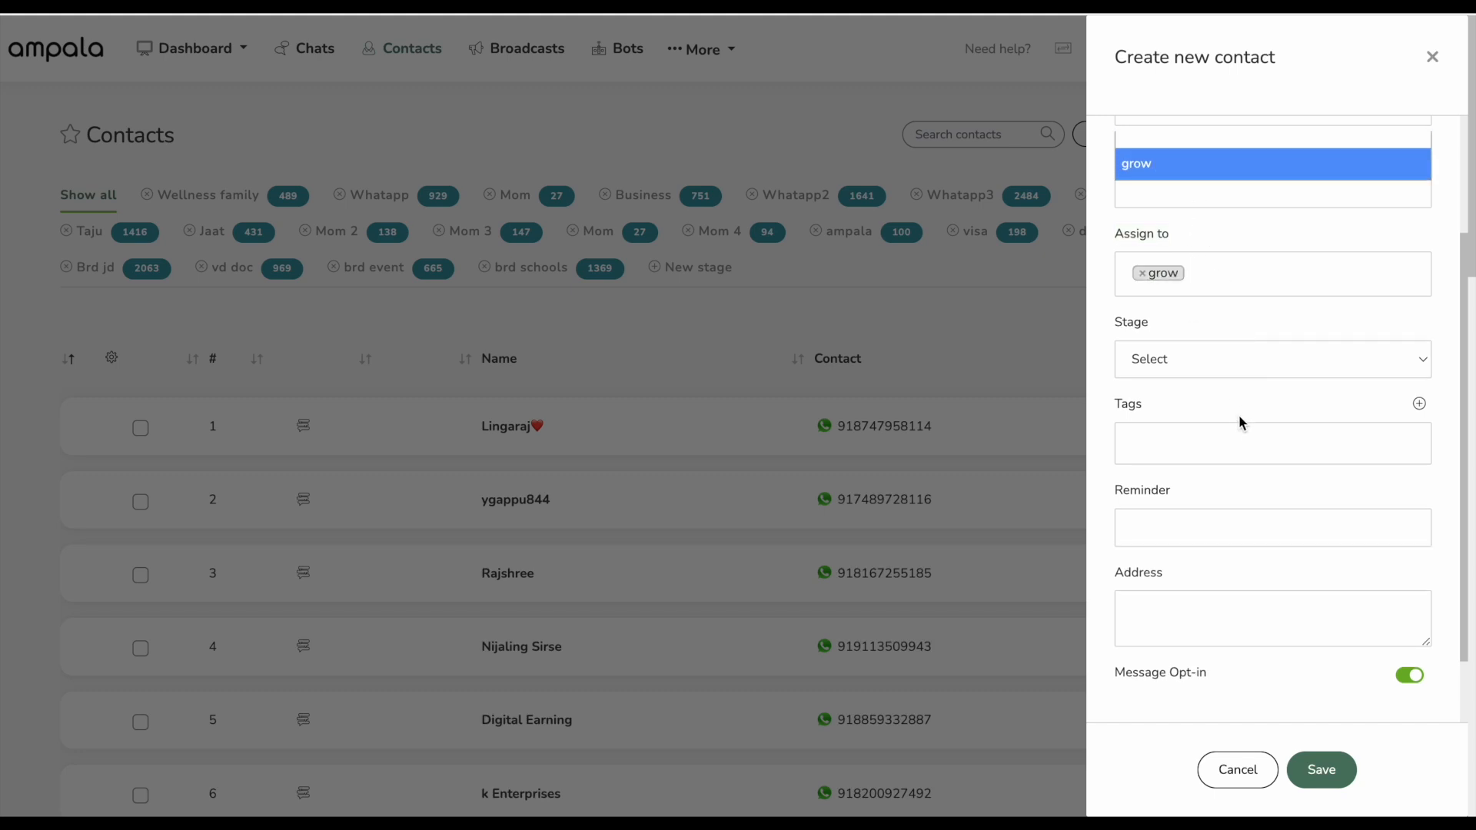
{"action": "left_click", "coordinate": [1199, 362]}
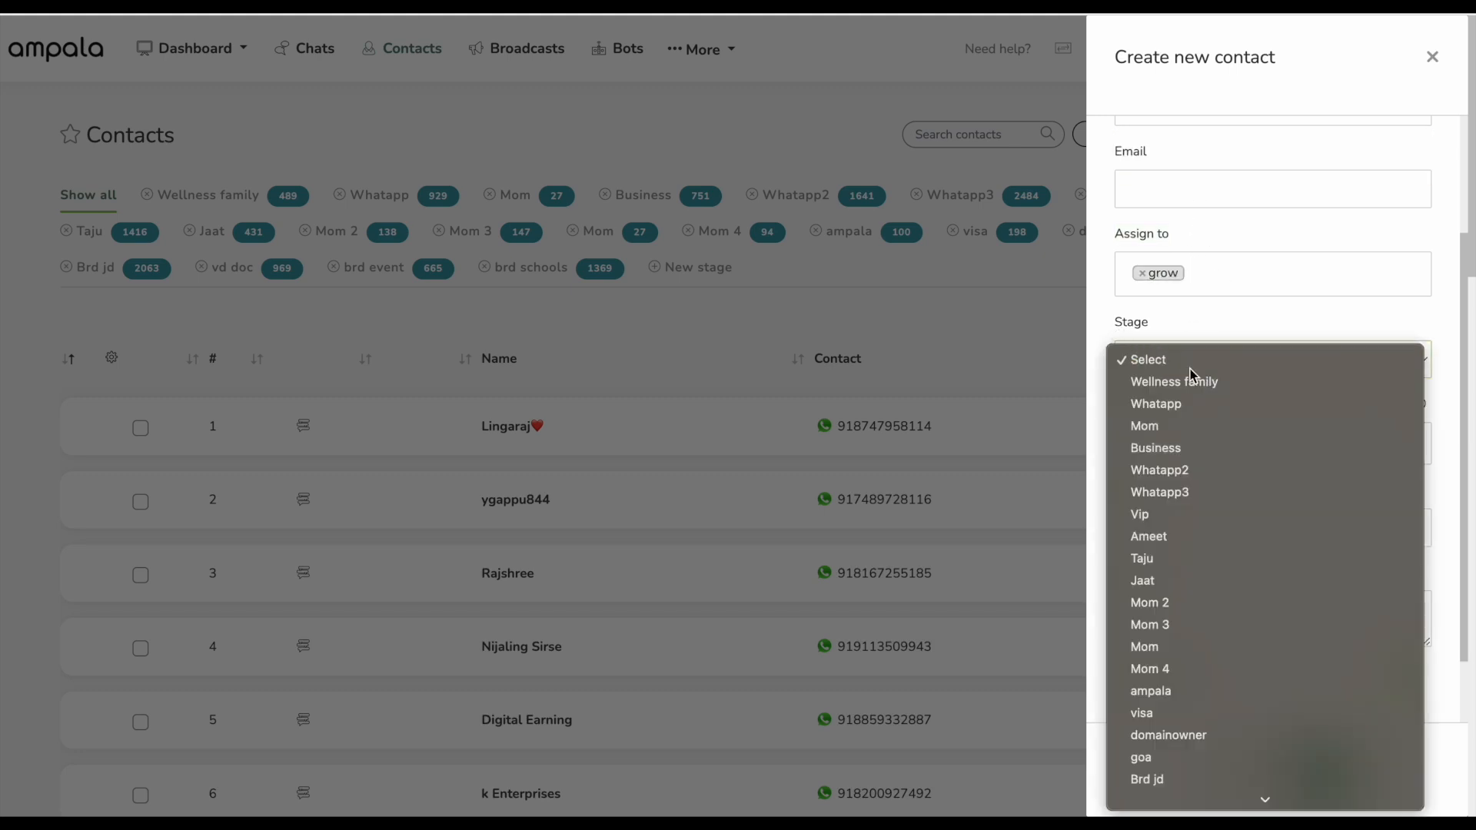
{"action": "scroll", "coordinate": [1246, 592], "scroll_direction": "down", "scroll_amount": 2}
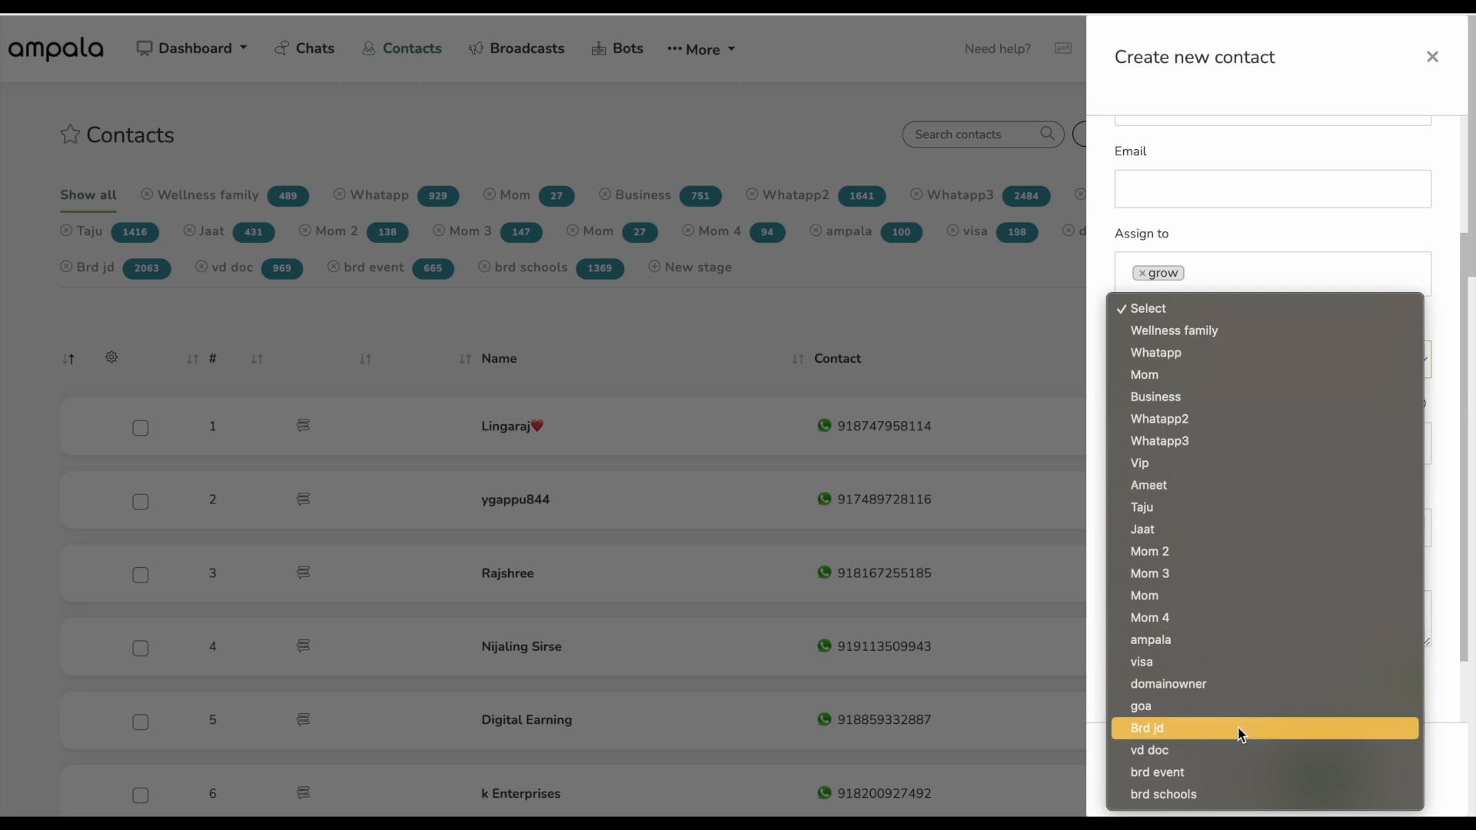
{"action": "left_click", "coordinate": [1218, 704]}
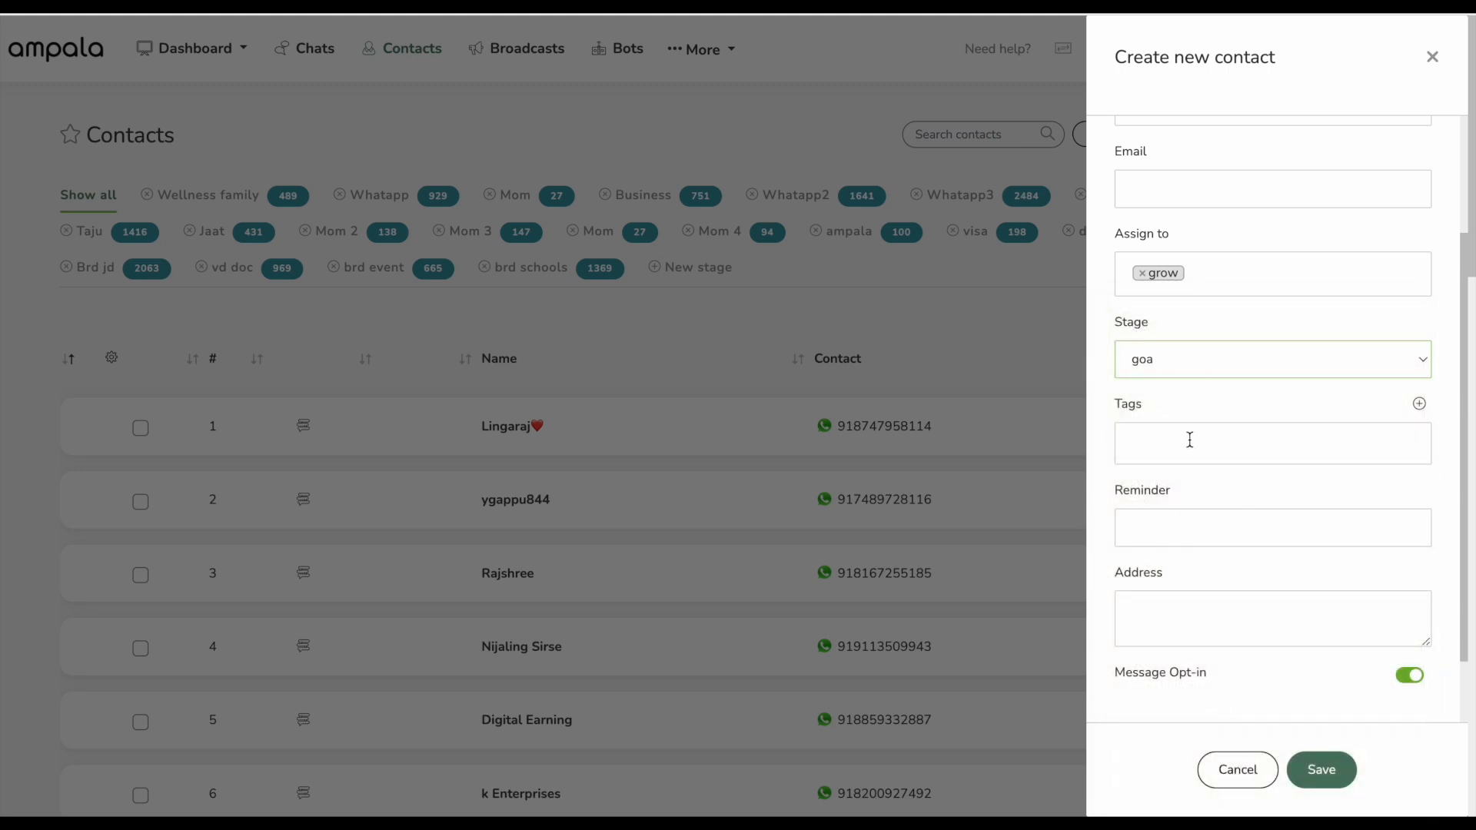
Step: Give the new contact the tag New and a reminder on 29-08-2024, and cancel the form without saving
{"action": "left_click", "coordinate": [1164, 440]}
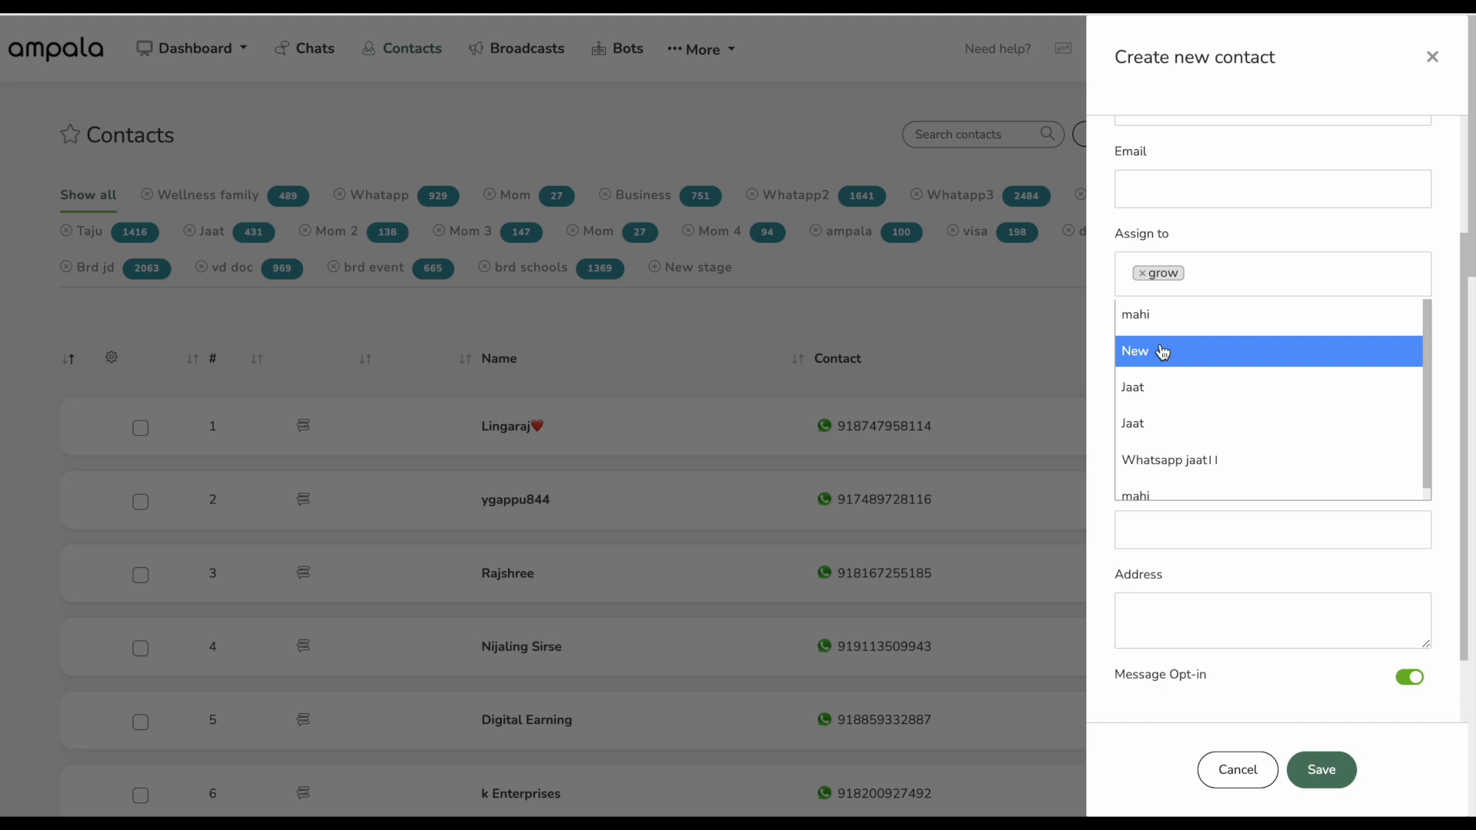
{"action": "left_click", "coordinate": [1250, 539]}
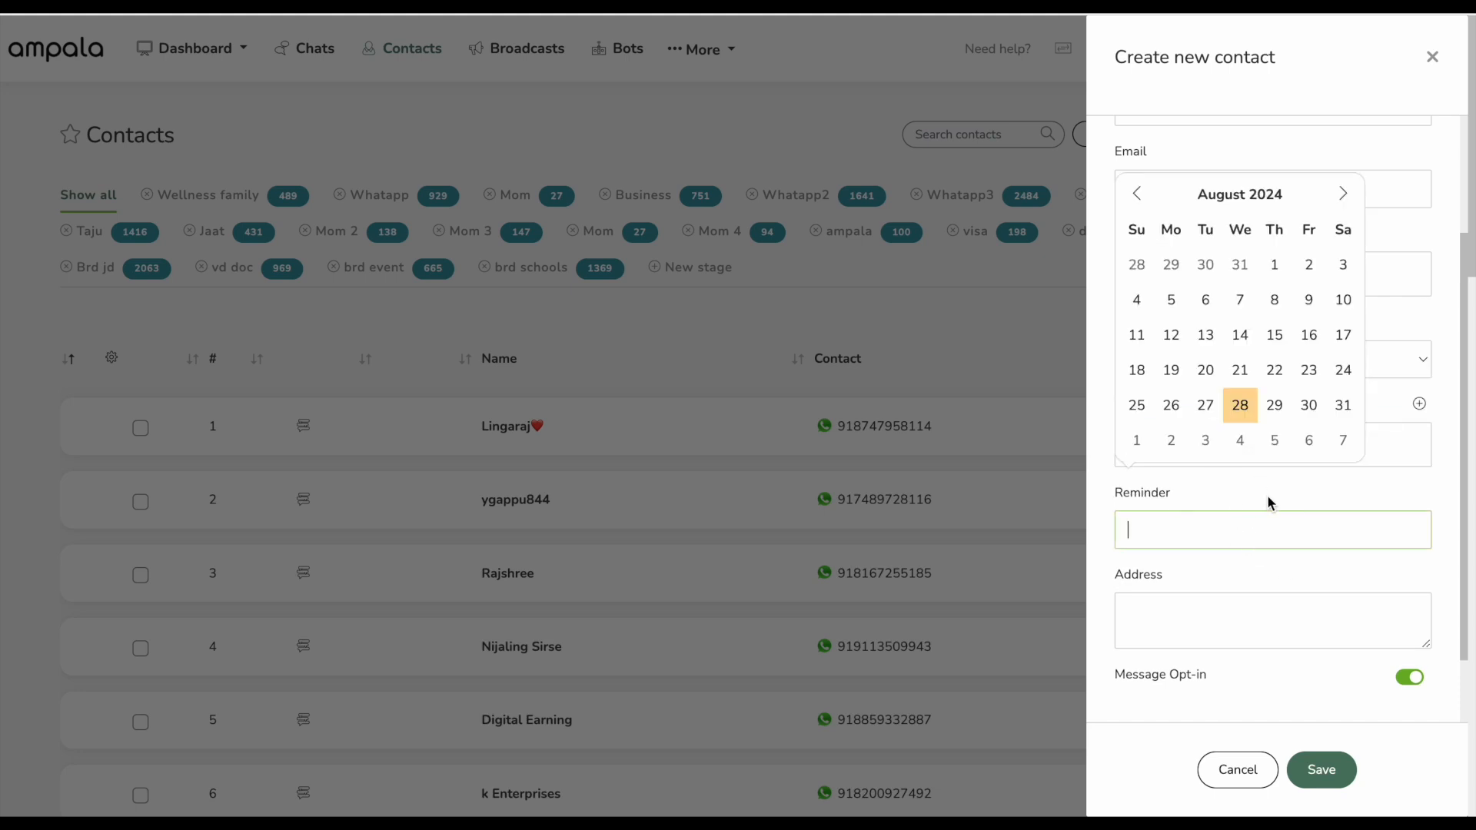
{"action": "left_click", "coordinate": [1275, 421]}
{"action": "scroll", "coordinate": [1225, 621], "scroll_direction": "down", "scroll_amount": 1}
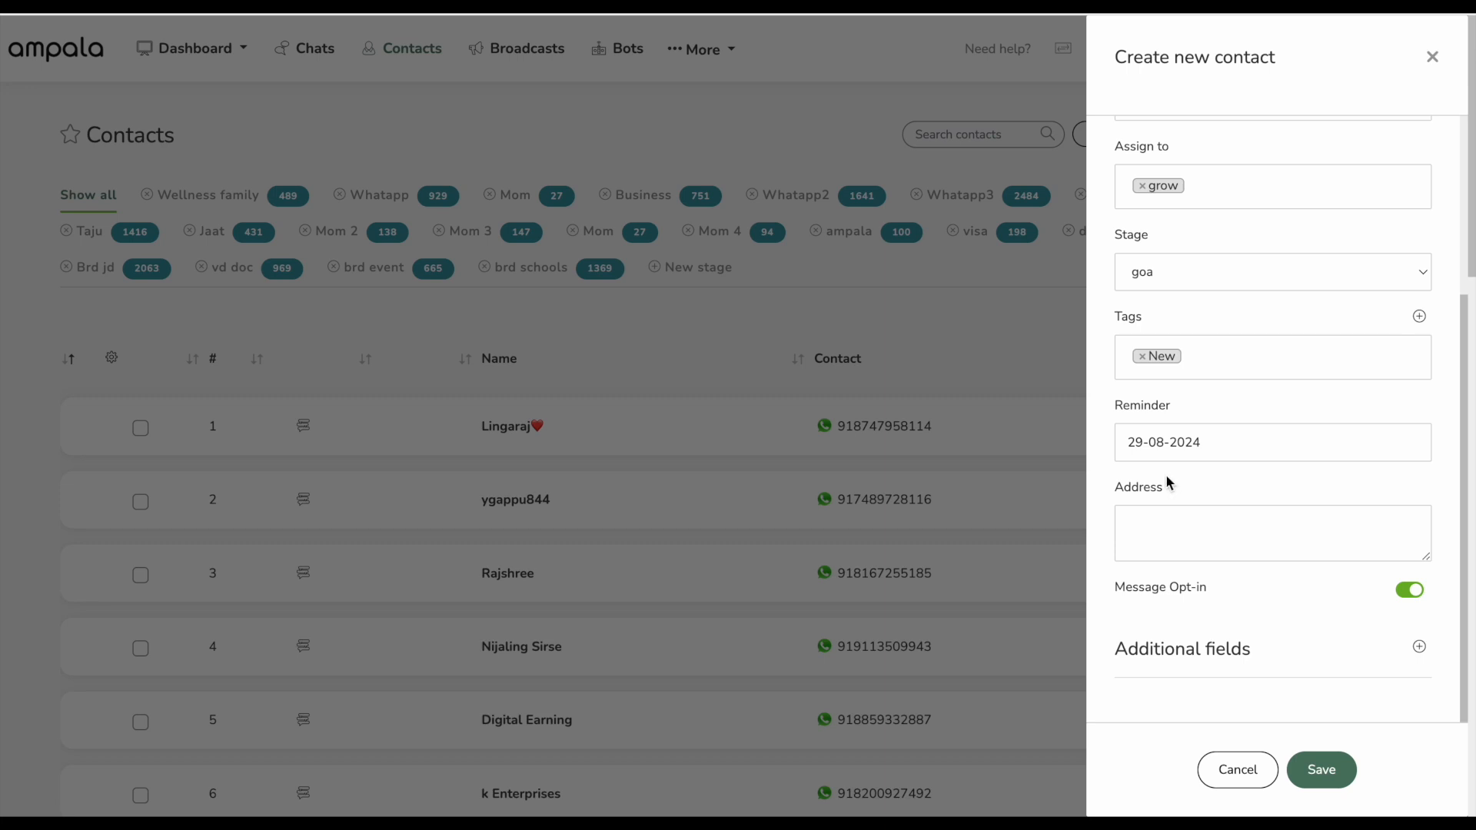
{"action": "scroll", "coordinate": [1211, 672], "scroll_direction": "down", "scroll_amount": 1}
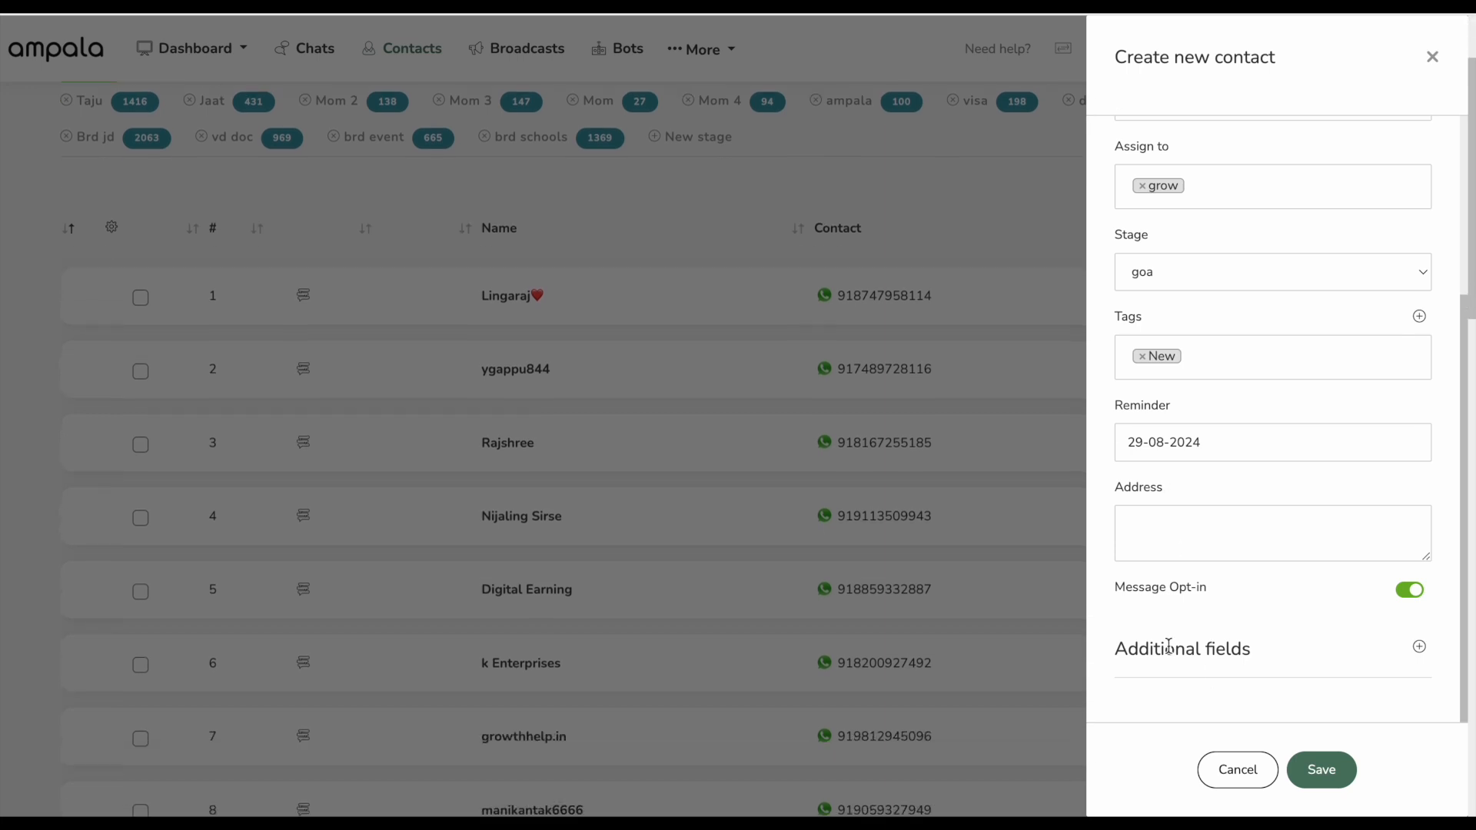
{"action": "left_click", "coordinate": [1418, 647]}
{"action": "left_click", "coordinate": [1261, 770]}
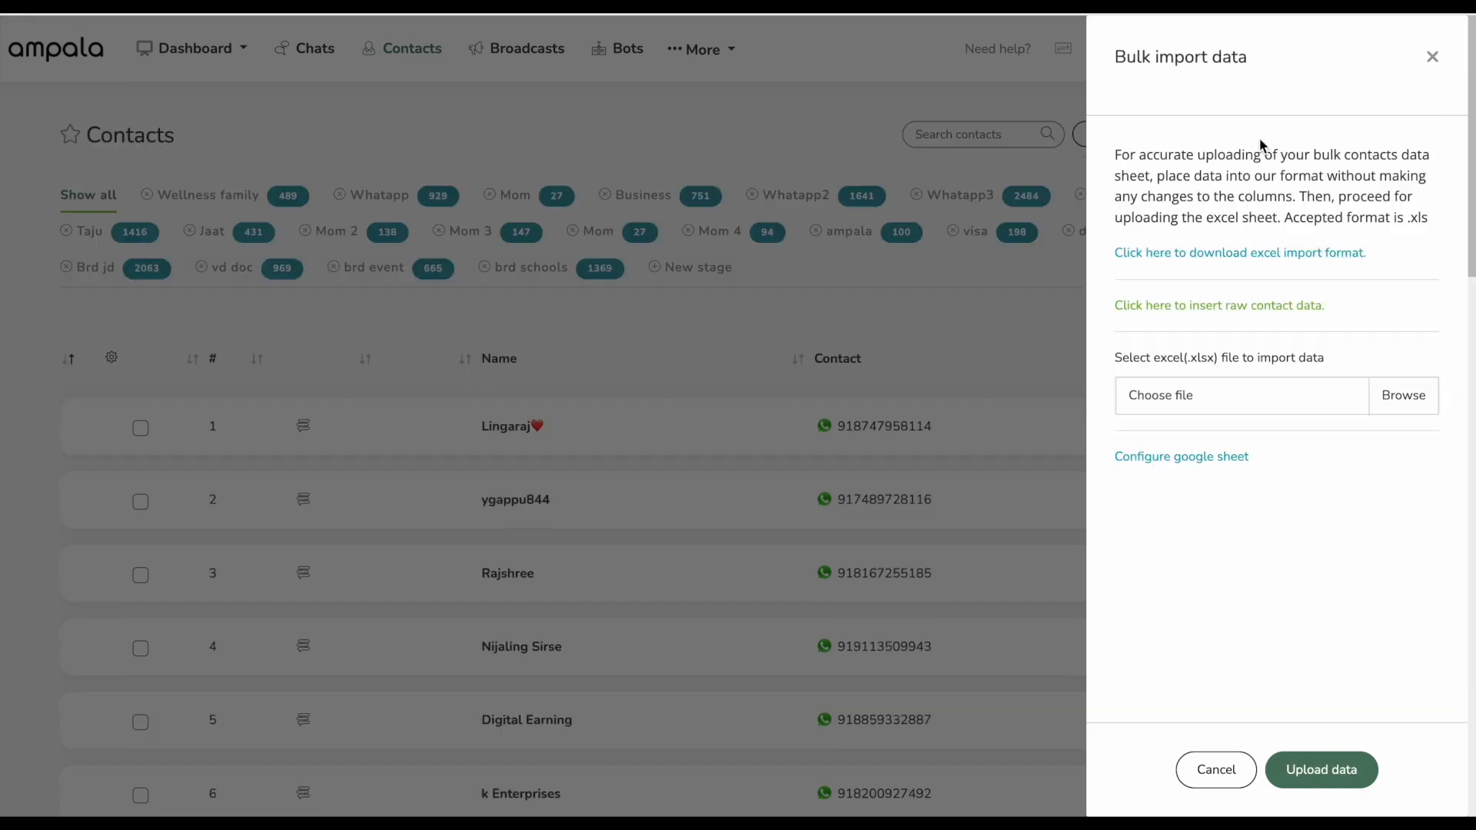
Step: Open the raw contact data form from bulk import, set the stage to goa, and return to Contacts without creating anything
{"action": "left_click", "coordinate": [1433, 59]}
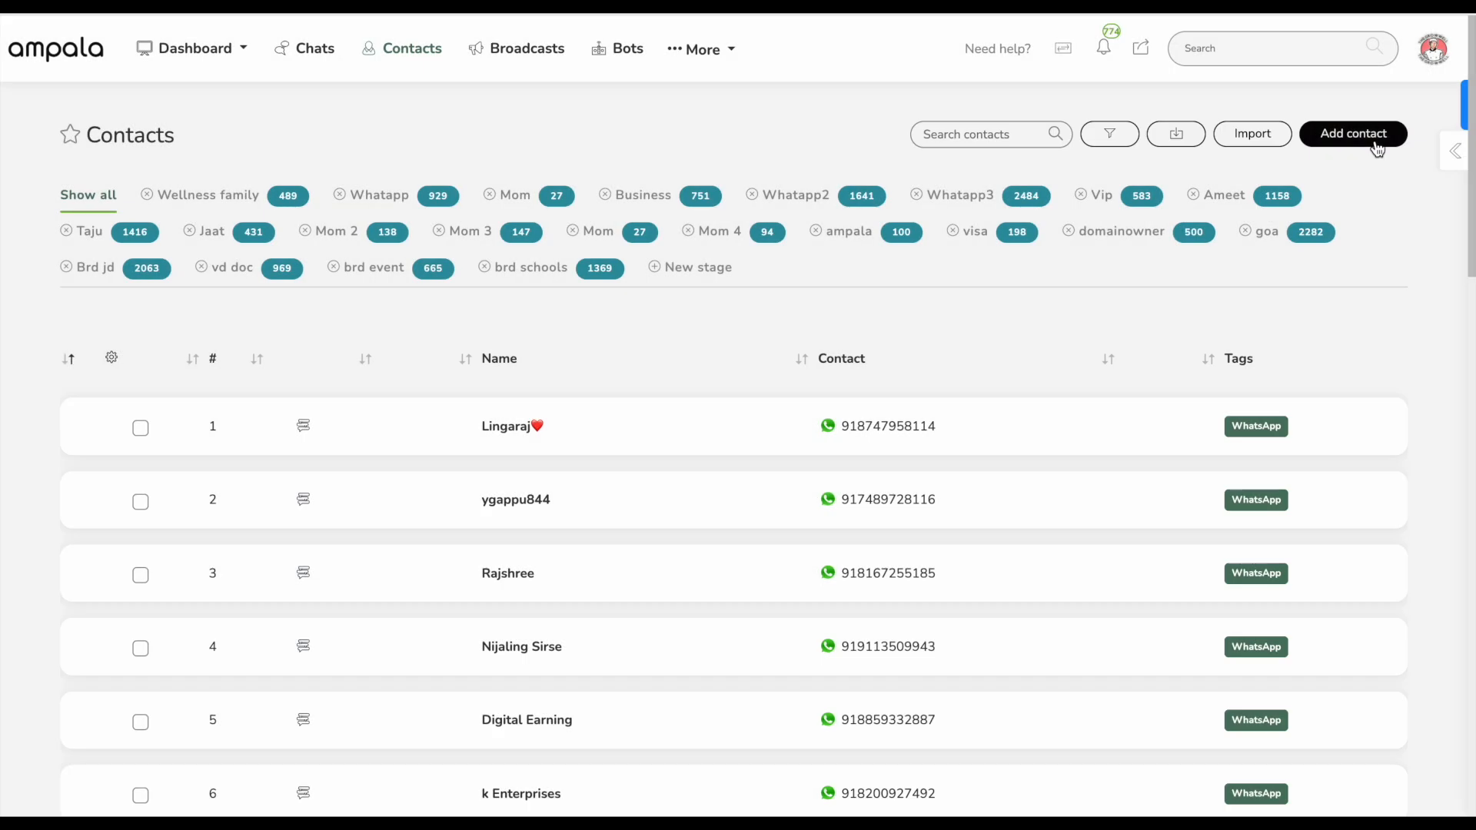
{"action": "left_click", "coordinate": [1270, 144]}
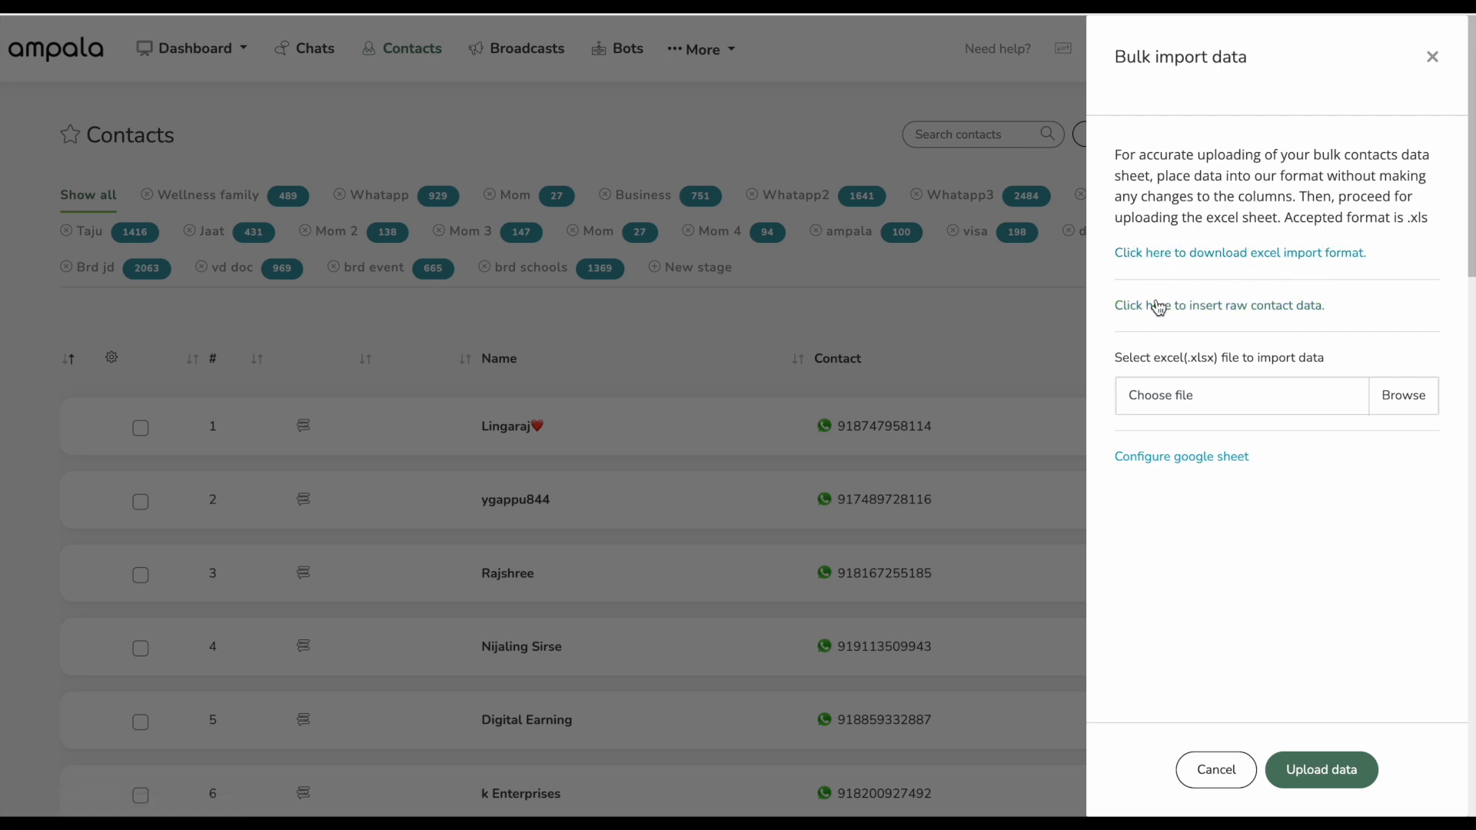
{"action": "left_click", "coordinate": [1276, 322]}
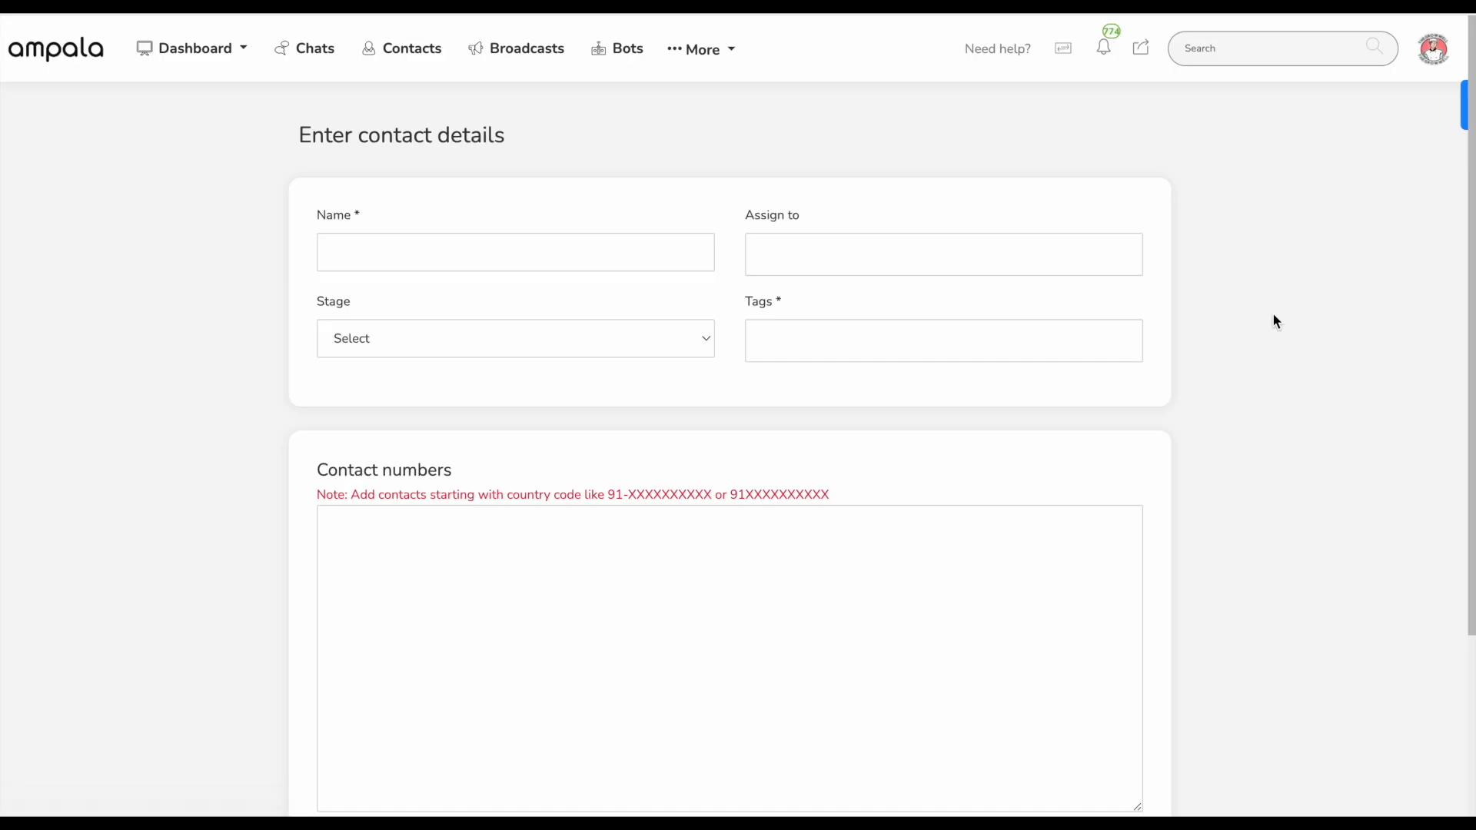
{"action": "scroll", "coordinate": [667, 496], "scroll_direction": "down", "scroll_amount": 2}
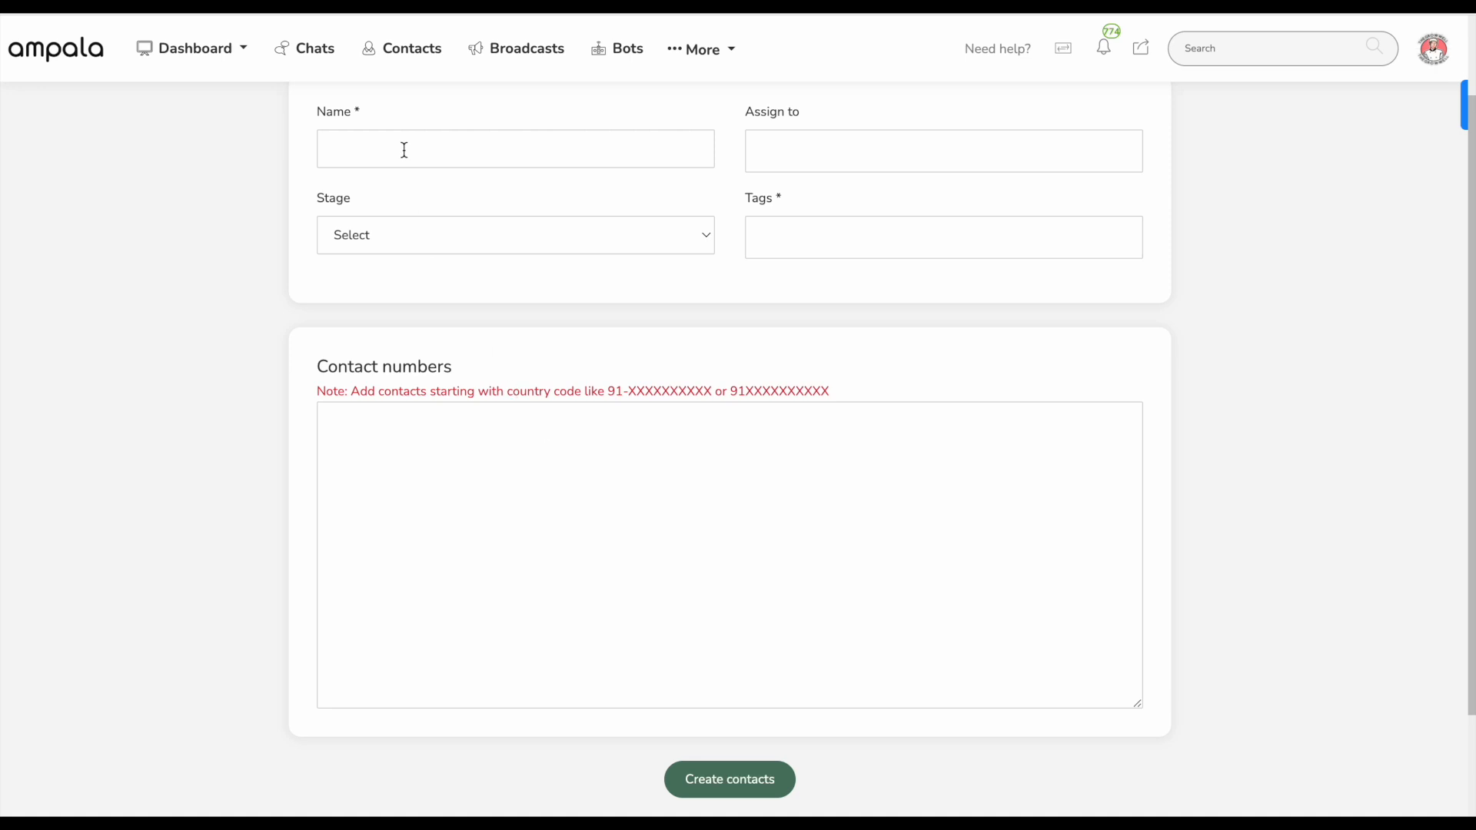
{"action": "left_click", "coordinate": [598, 233]}
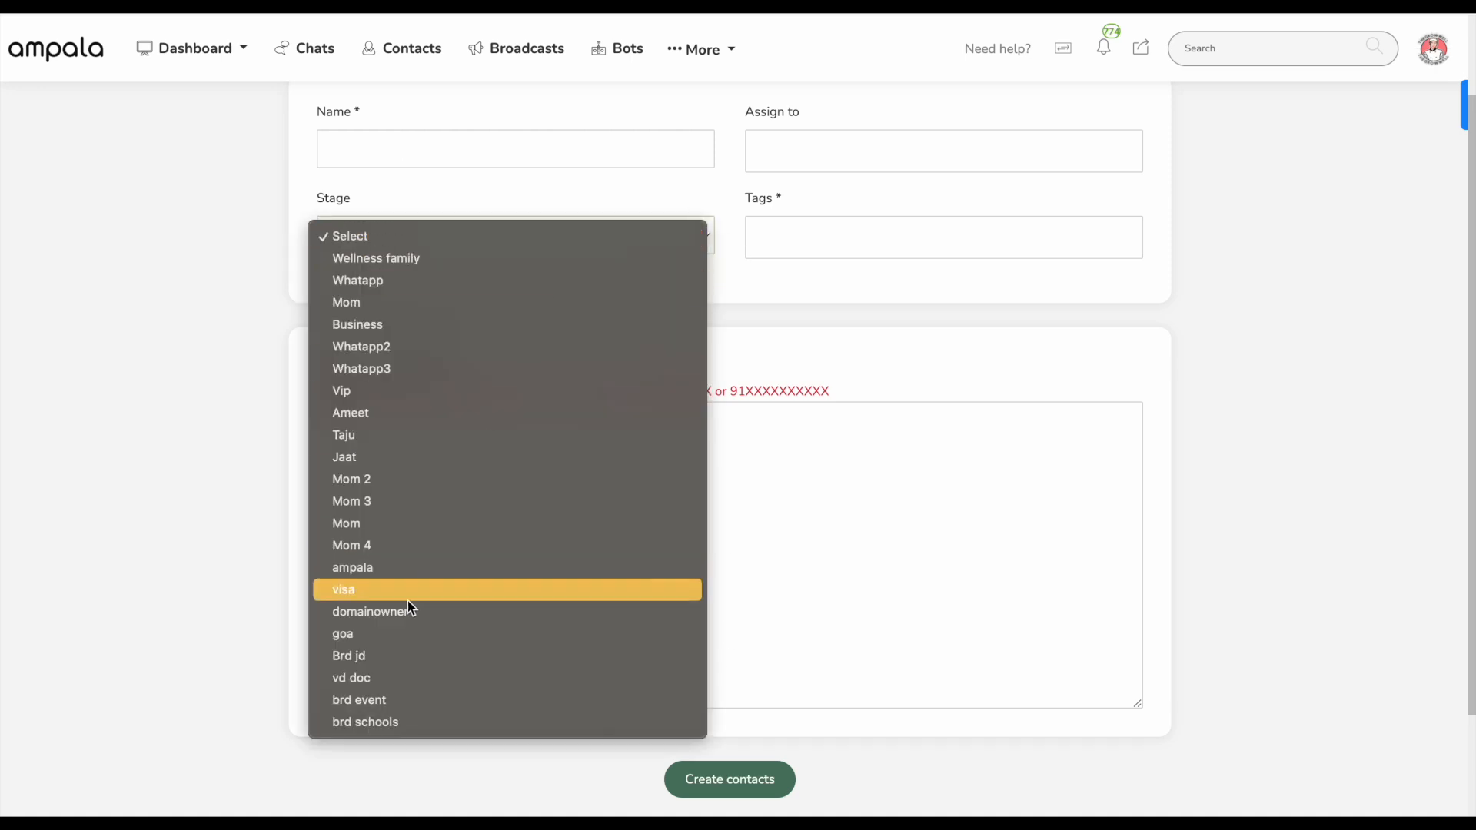
{"action": "left_click", "coordinate": [387, 632]}
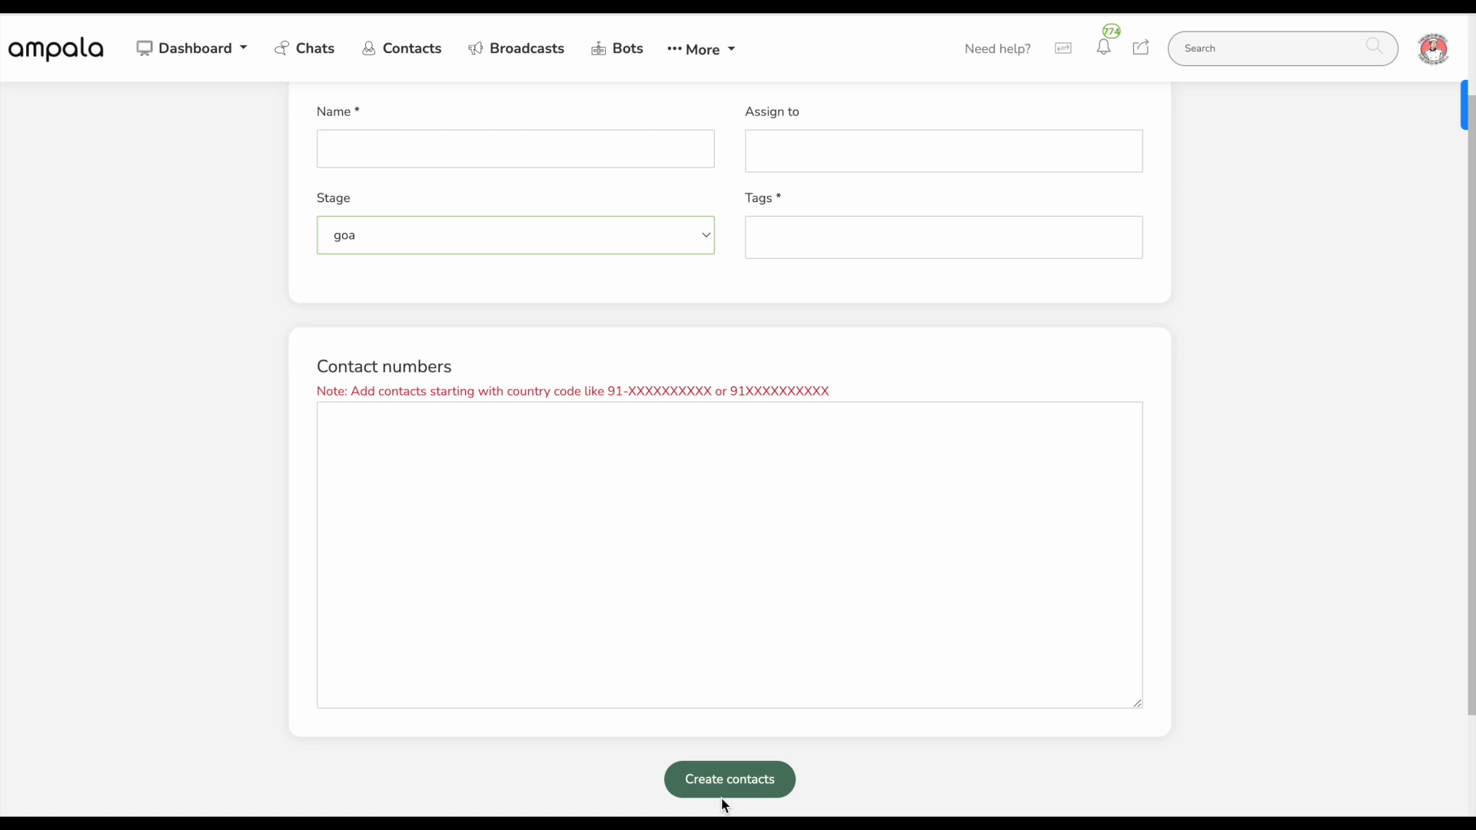
{"action": "scroll", "coordinate": [627, 292], "scroll_direction": "up", "scroll_amount": 3}
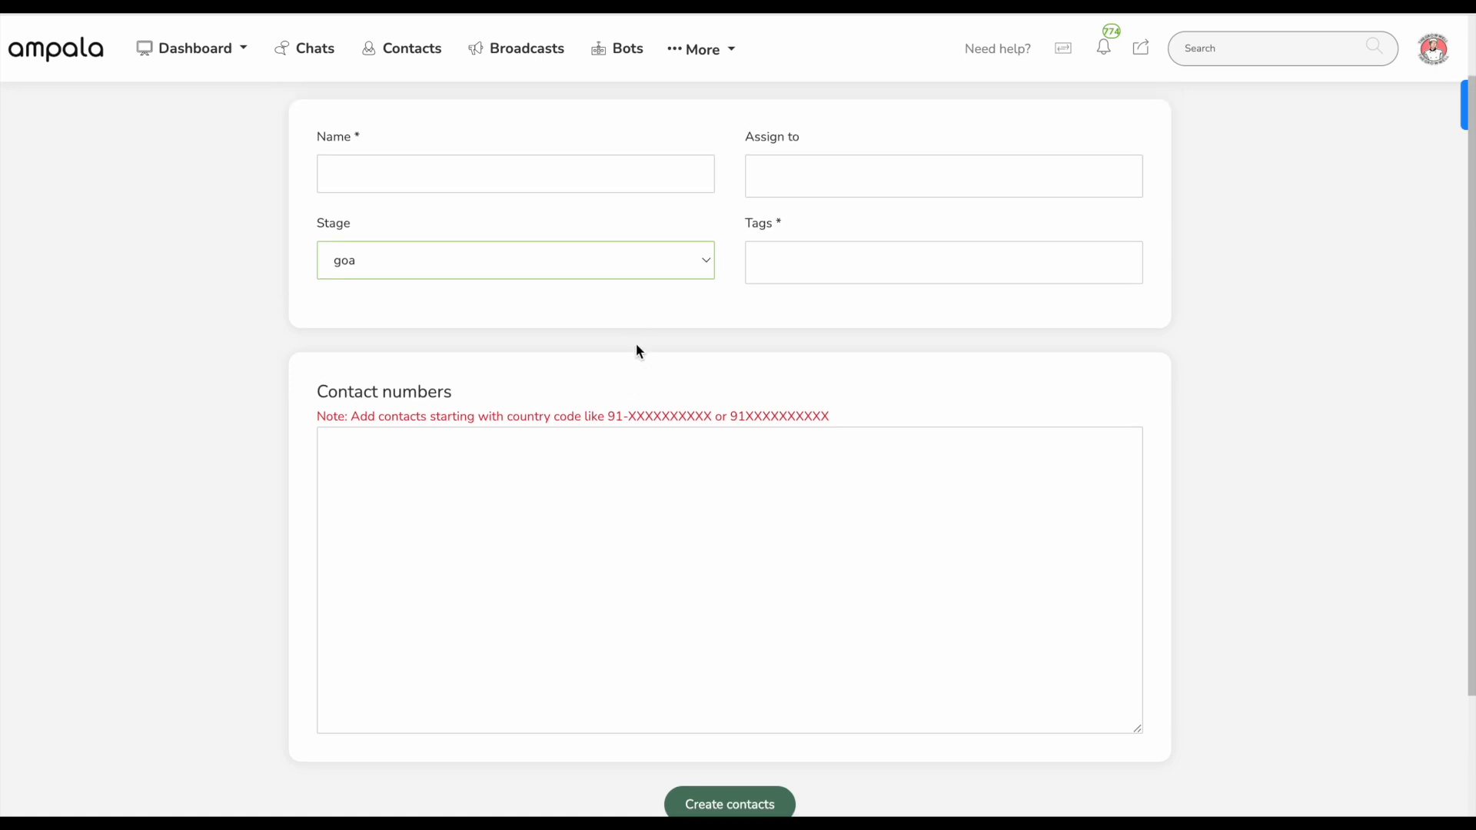
{"action": "left_click", "coordinate": [399, 46]}
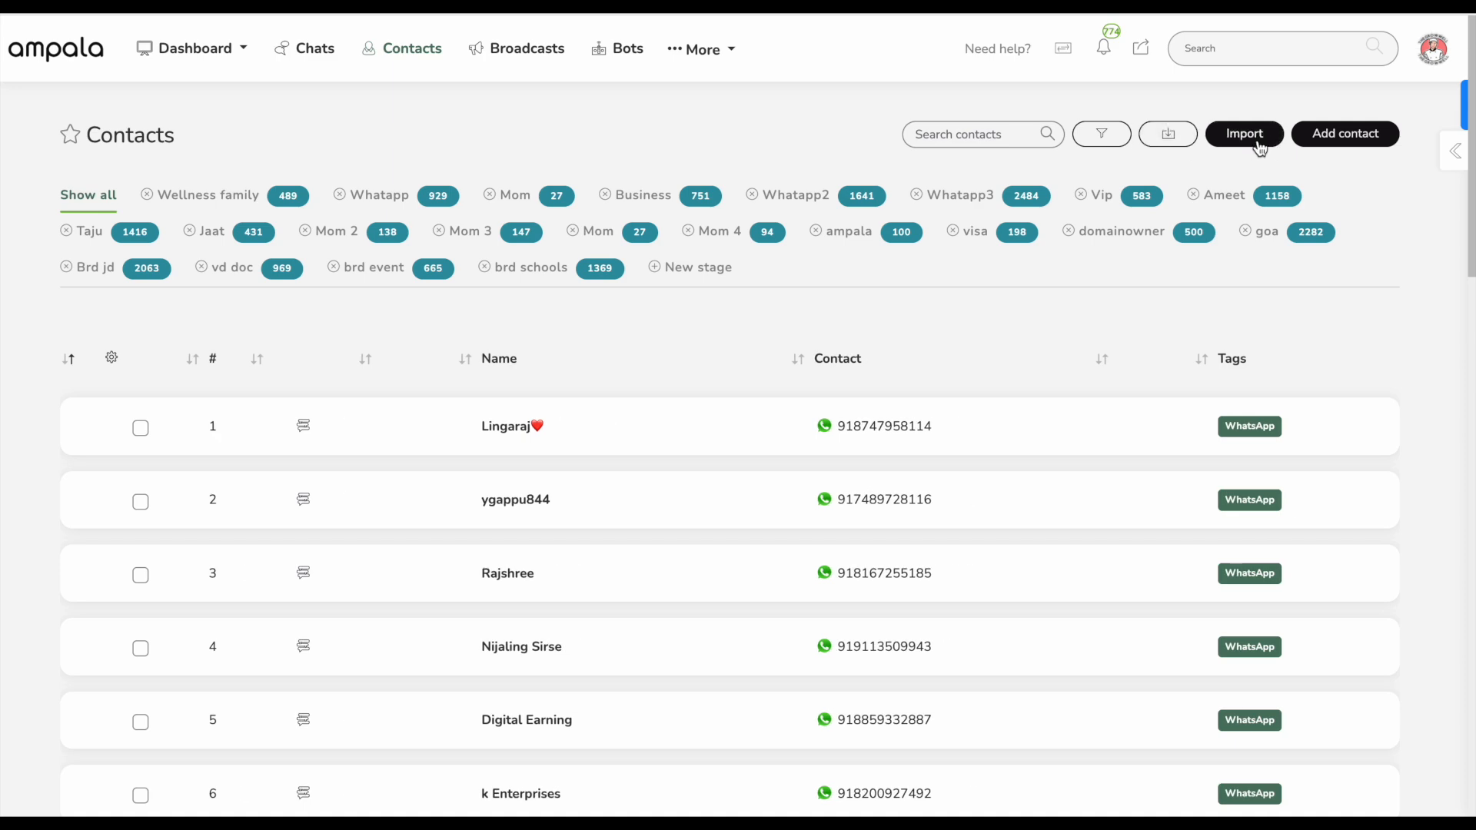
Step: Review the bulk import options, and show the domainowner stage's contacts with the available download choices
{"action": "left_click", "coordinate": [1259, 146]}
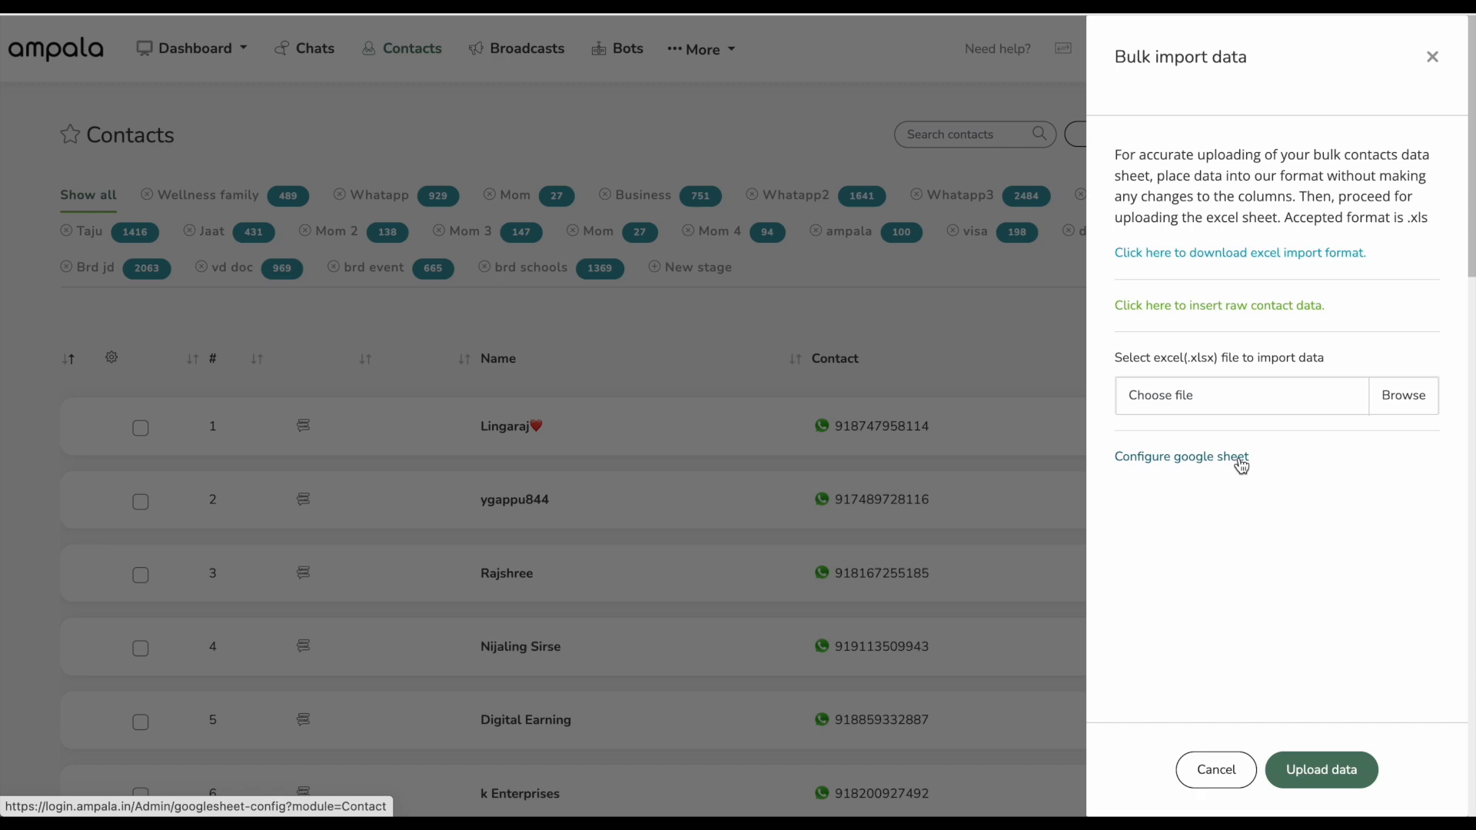
{"action": "left_click", "coordinate": [1104, 237]}
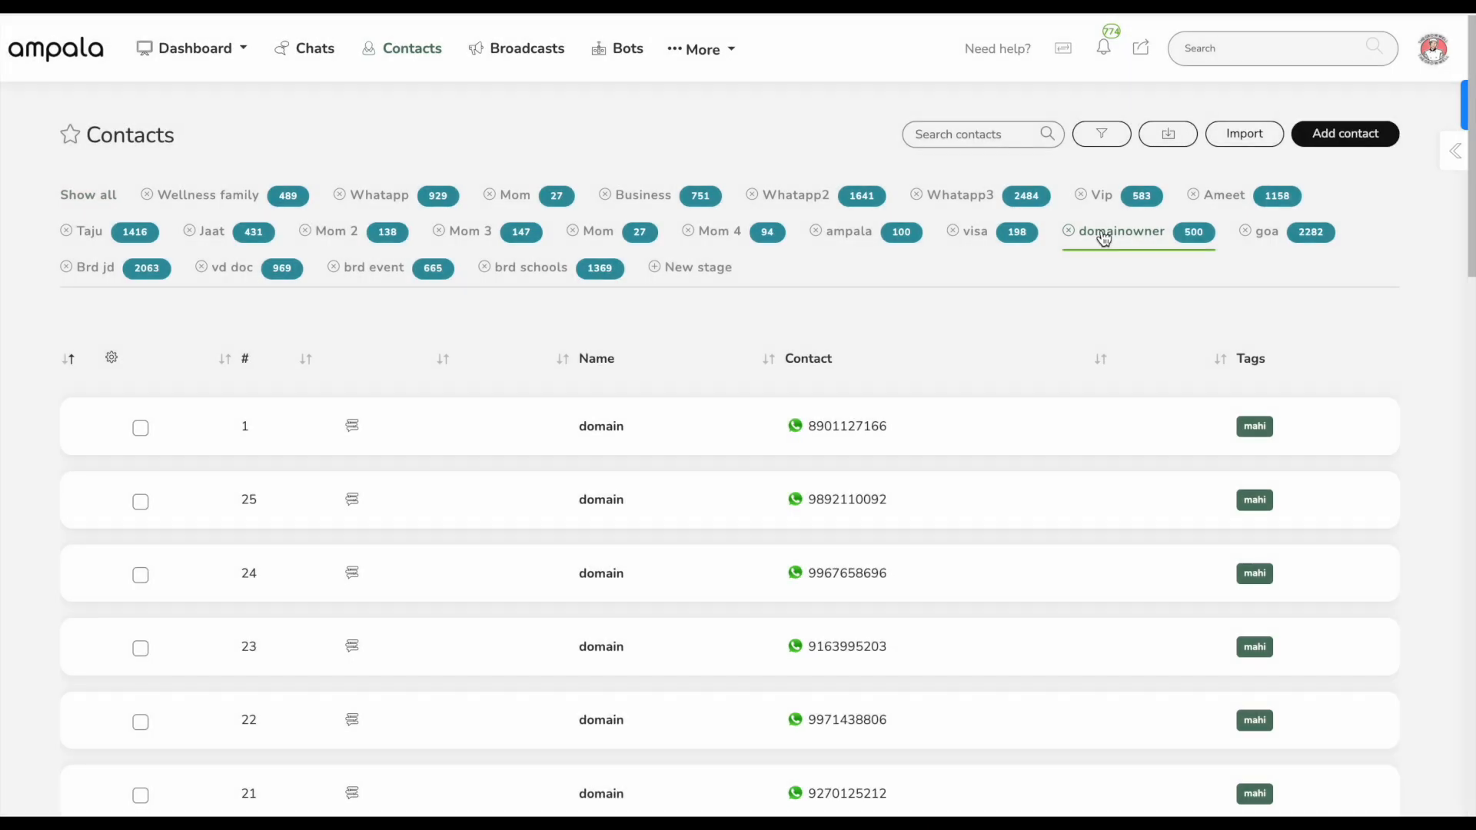
{"action": "left_click", "coordinate": [1168, 134]}
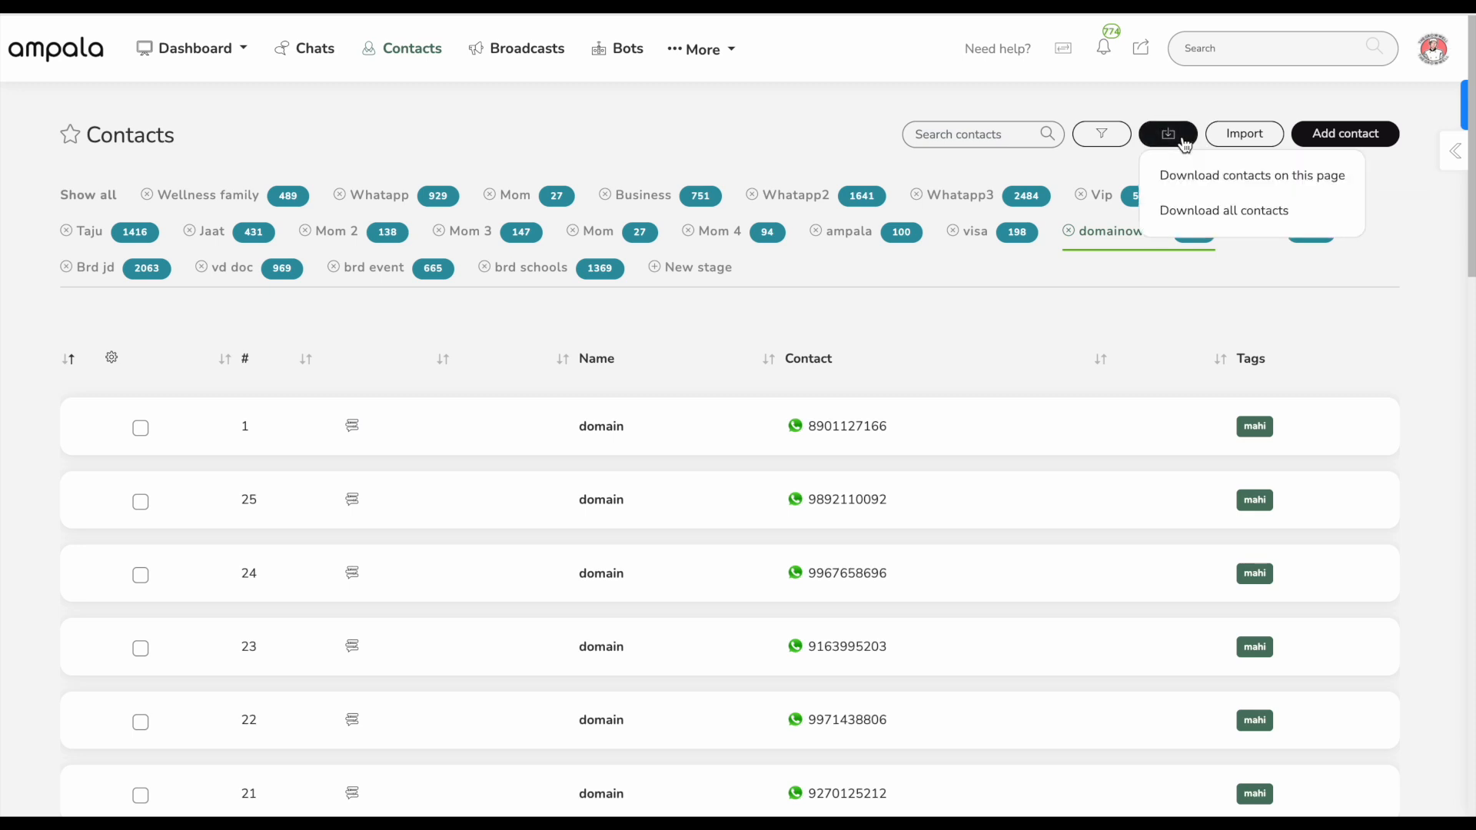
Step: Add the Email and Stage columns to the contacts list and apply the column selection
{"action": "left_click", "coordinate": [443, 361]}
{"action": "left_click", "coordinate": [110, 365]}
{"action": "left_click", "coordinate": [1129, 289]}
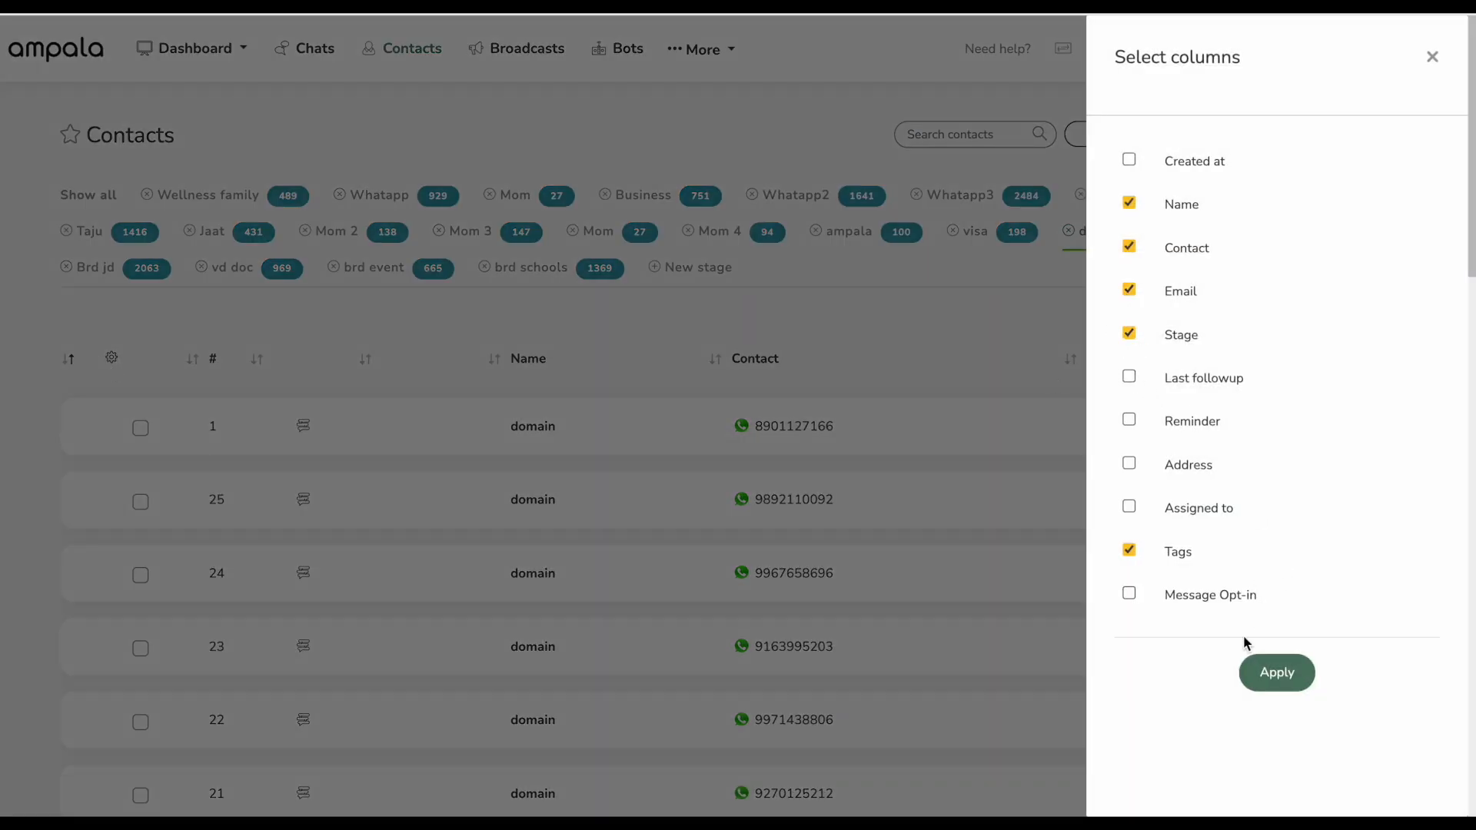
{"action": "left_click", "coordinate": [1248, 677]}
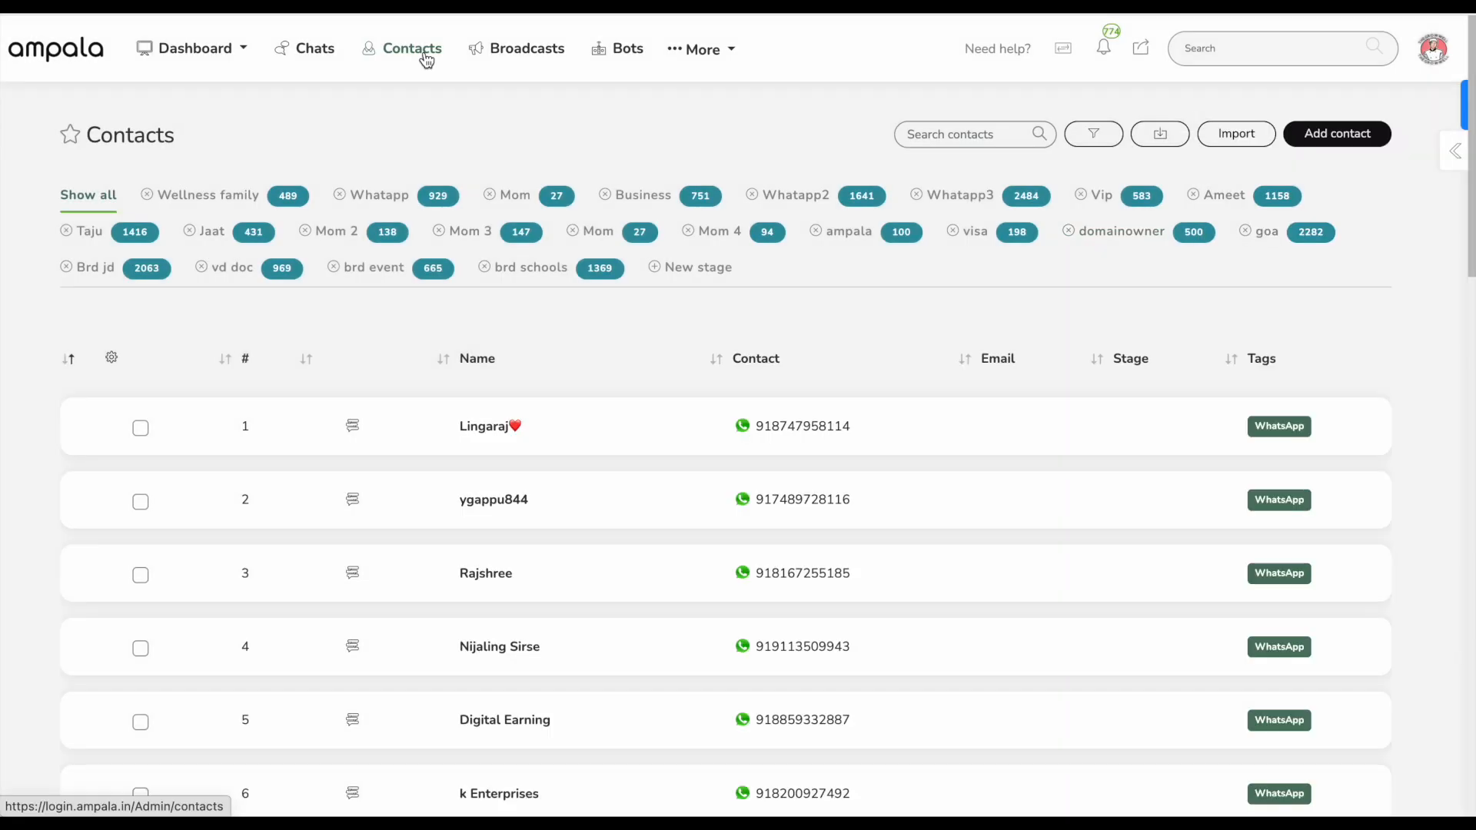
Step: Start a new broadcast for the schools segment using the marketingtem template
{"action": "left_click", "coordinate": [528, 49]}
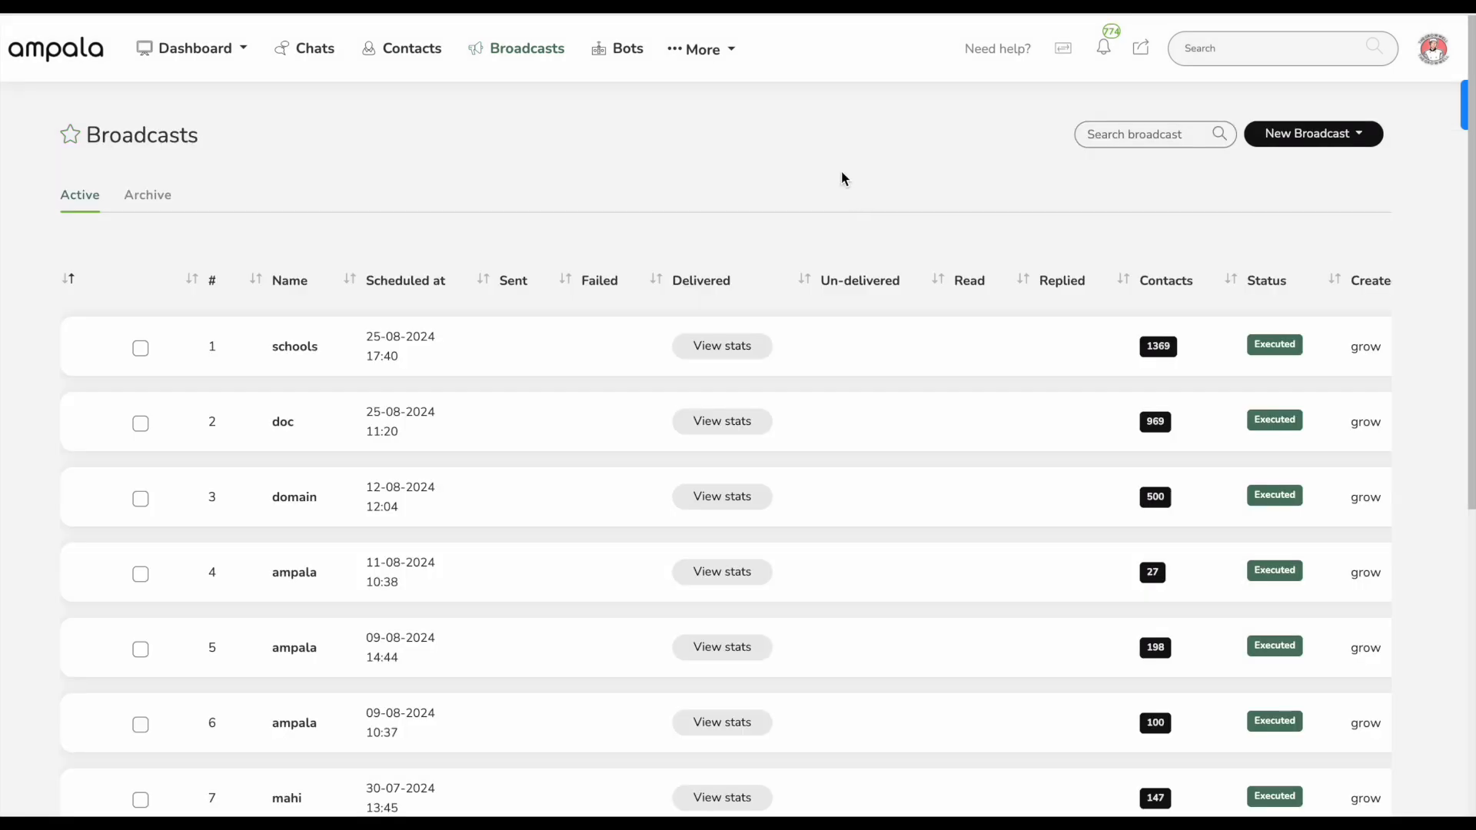
{"action": "left_click", "coordinate": [1307, 133]}
{"action": "left_click", "coordinate": [1297, 178]}
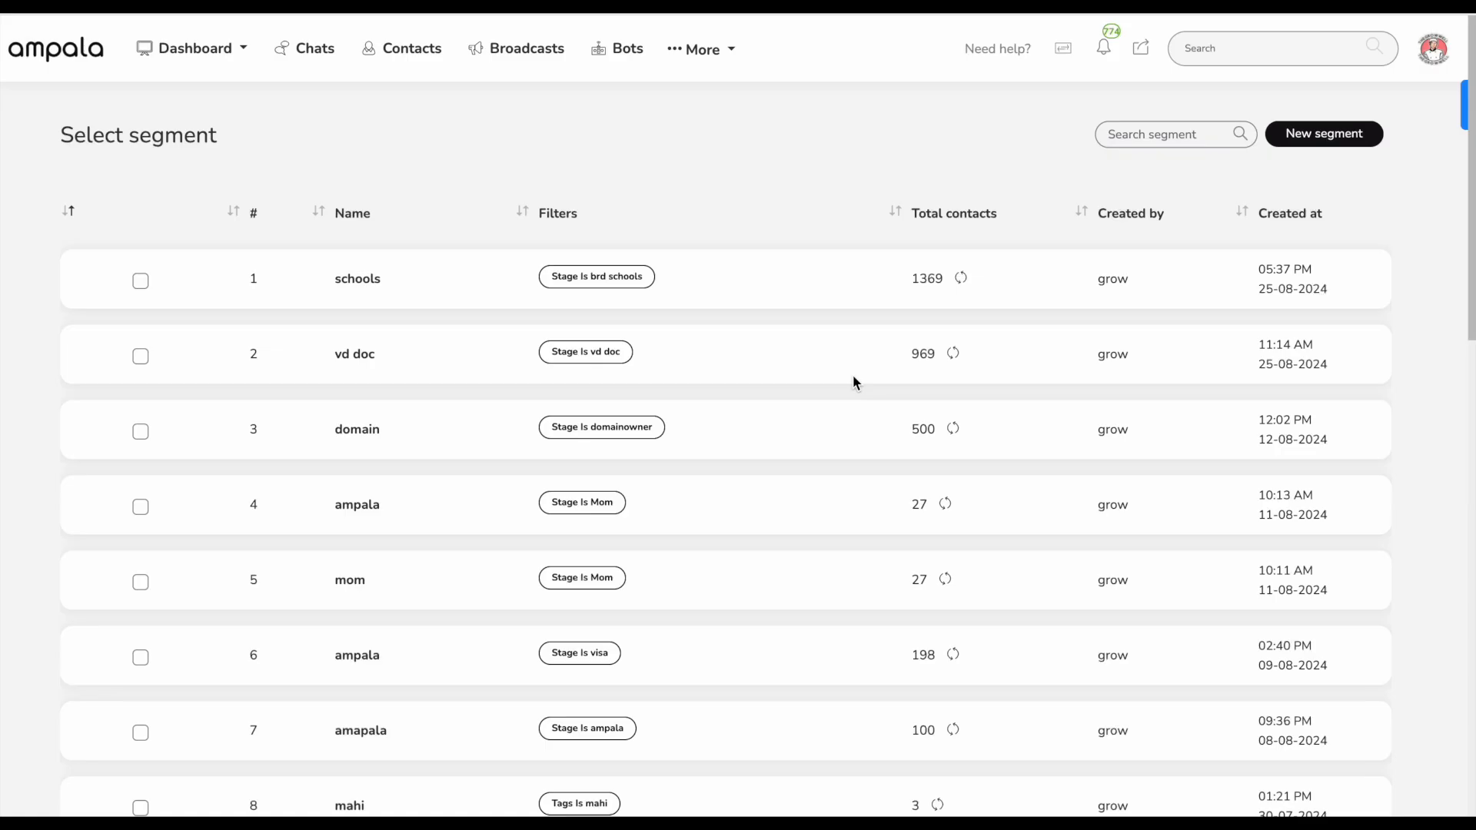
{"action": "left_click", "coordinate": [148, 277]}
{"action": "left_click", "coordinate": [1318, 777]}
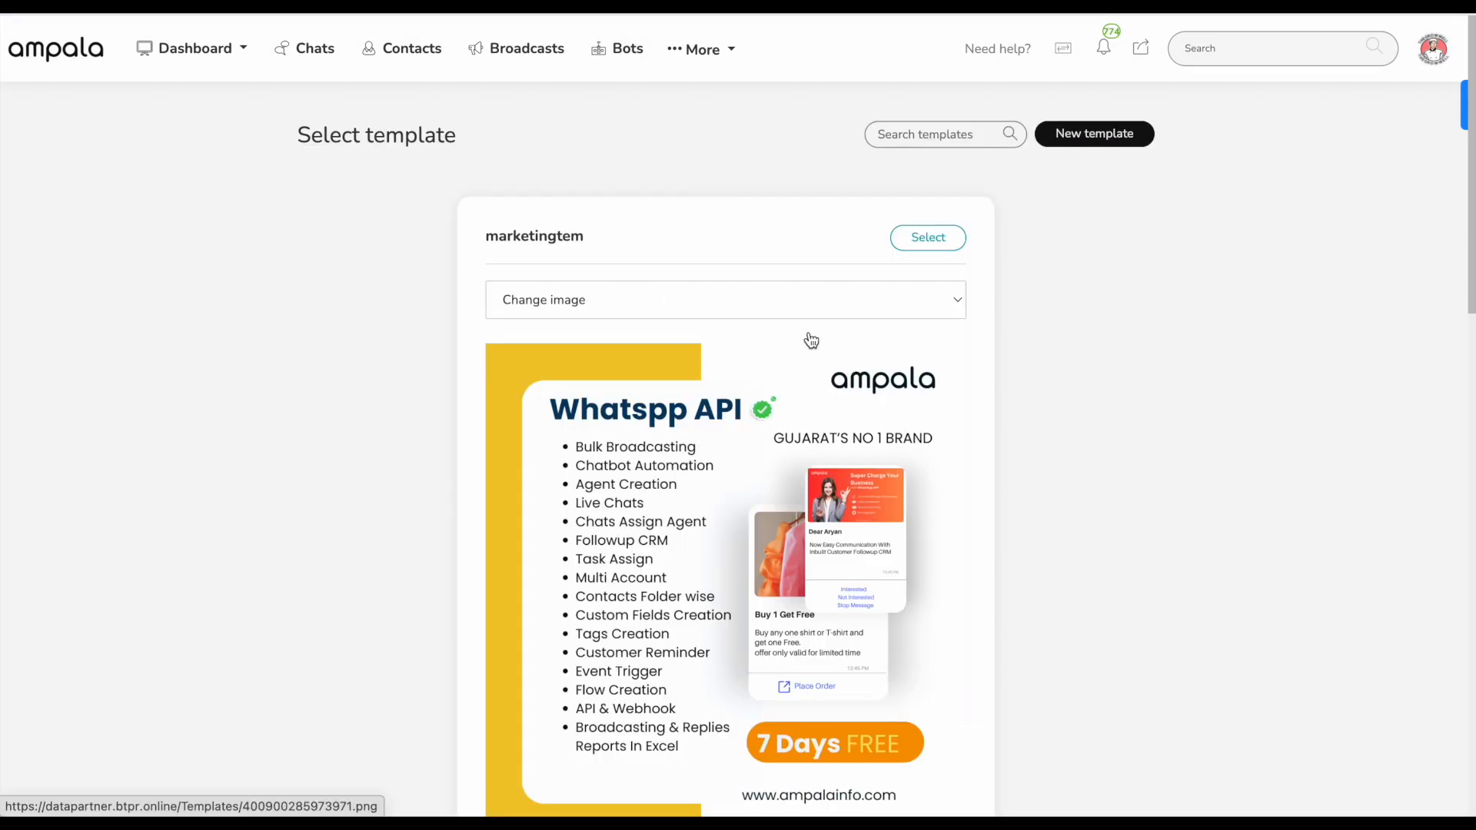
{"action": "left_click", "coordinate": [908, 235]}
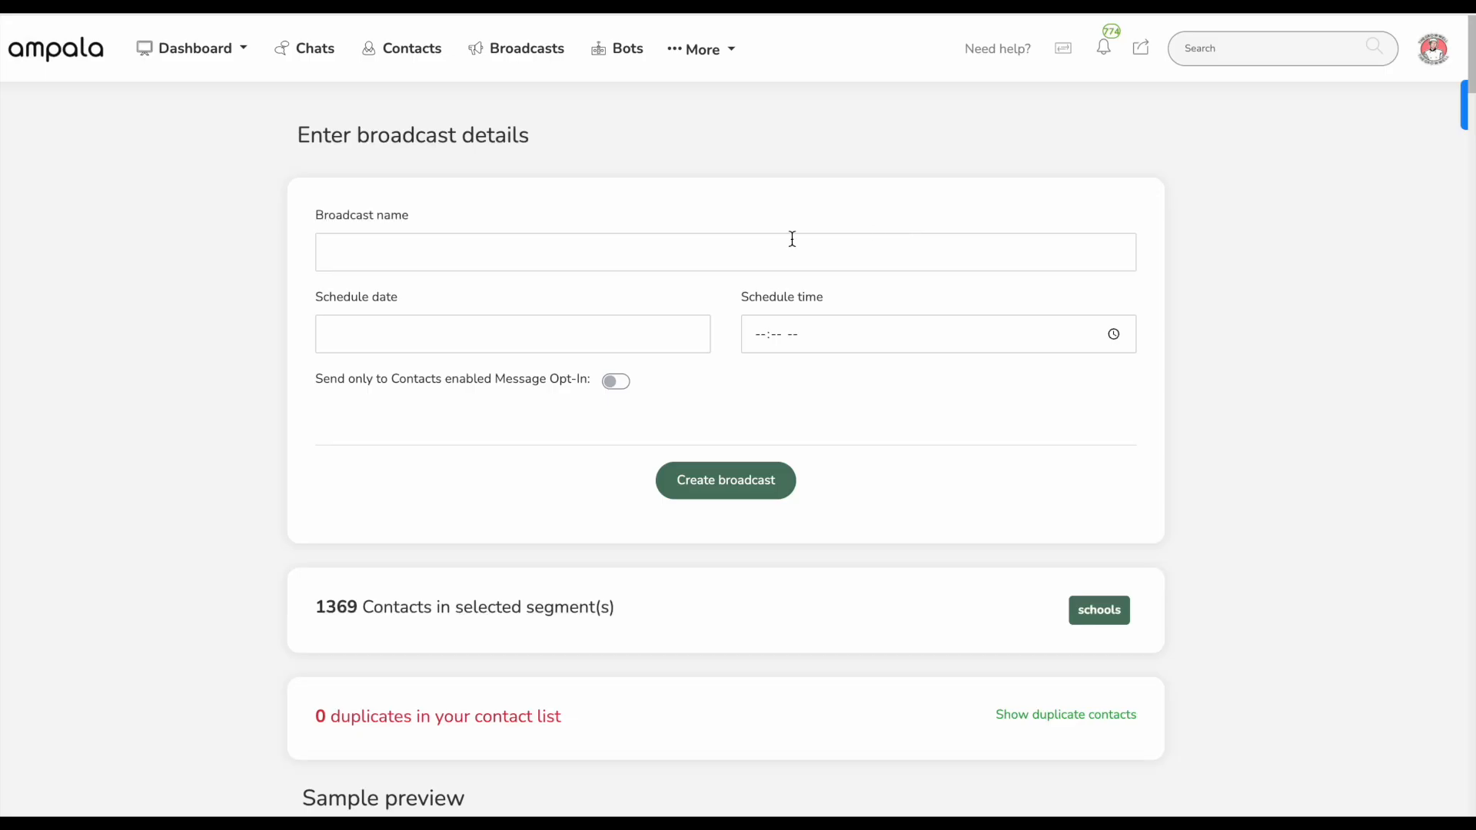
Step: Name the broadcast "test" and schedule it for 28-08-2024 at 11:35 PM
{"action": "left_click", "coordinate": [346, 237]}
{"action": "left_click", "coordinate": [461, 303]}
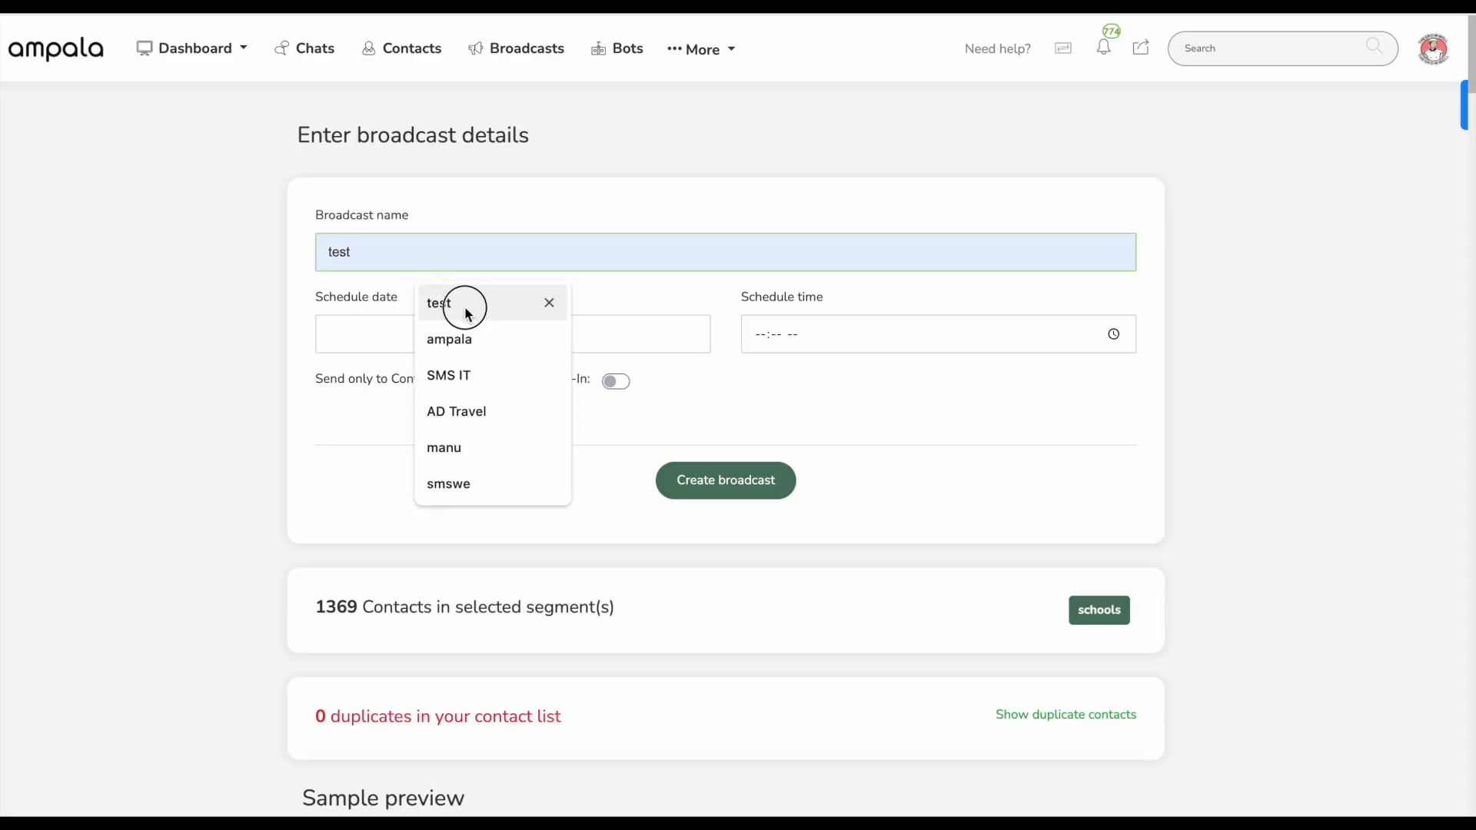
{"action": "left_click", "coordinate": [369, 330]}
{"action": "left_click", "coordinate": [453, 547]}
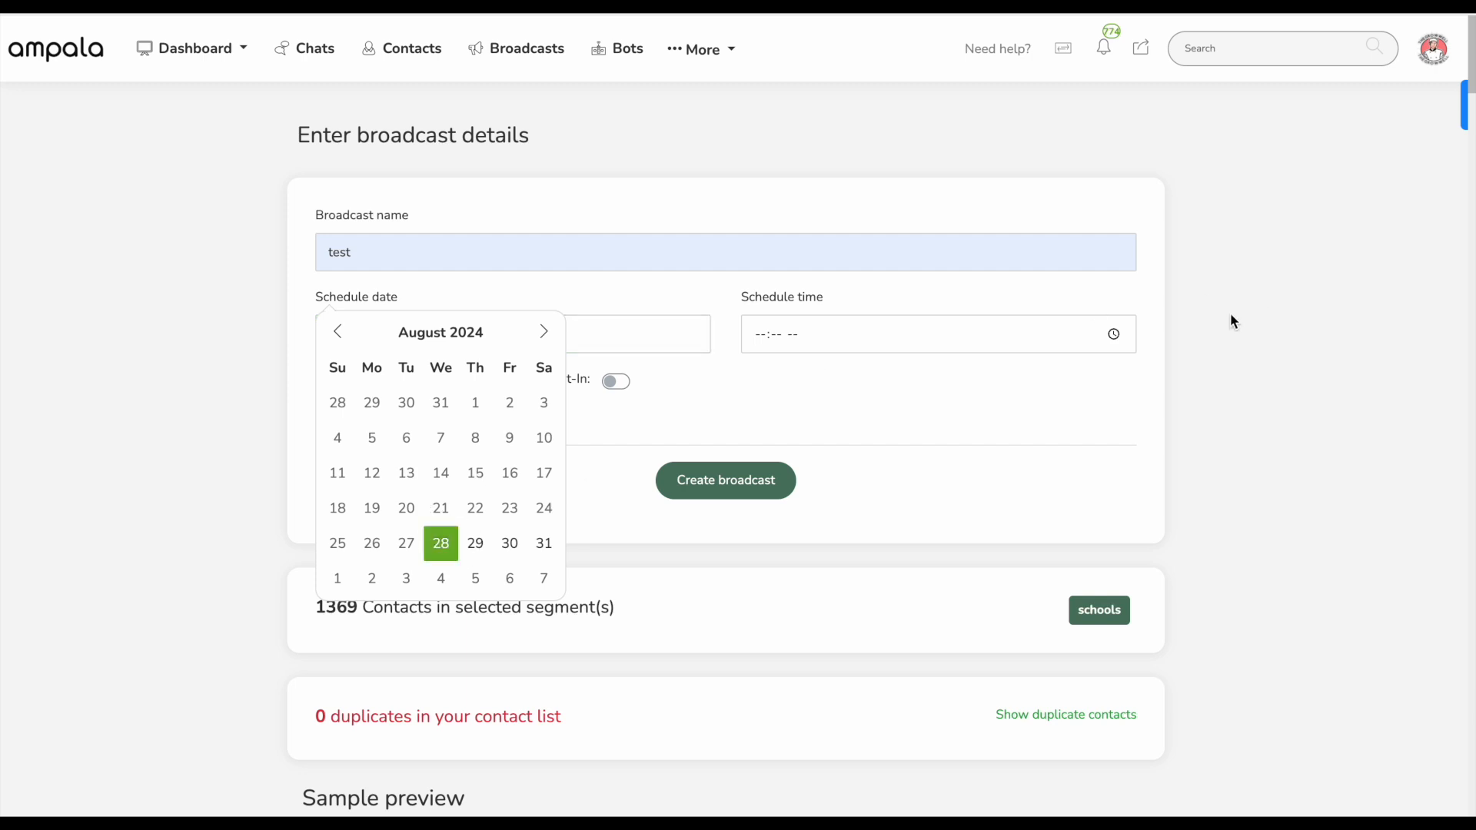
{"action": "left_click", "coordinate": [1114, 334]}
{"action": "left_click", "coordinate": [838, 483]}
{"action": "left_click", "coordinate": [996, 415]}
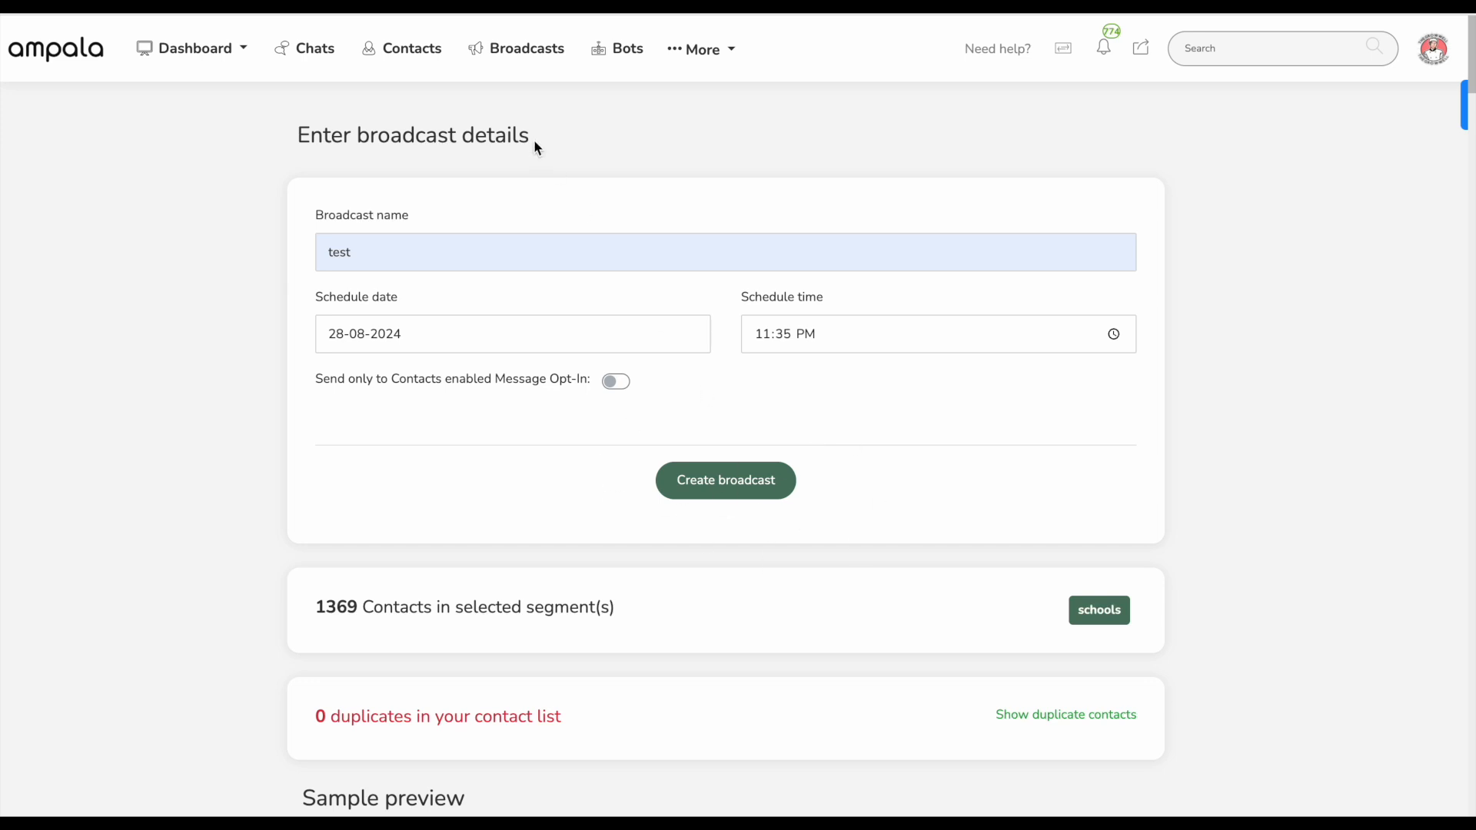
Step: Return to the Broadcasts list, show the statistics of the schools broadcast and open its detailed report
{"action": "left_click", "coordinate": [526, 52]}
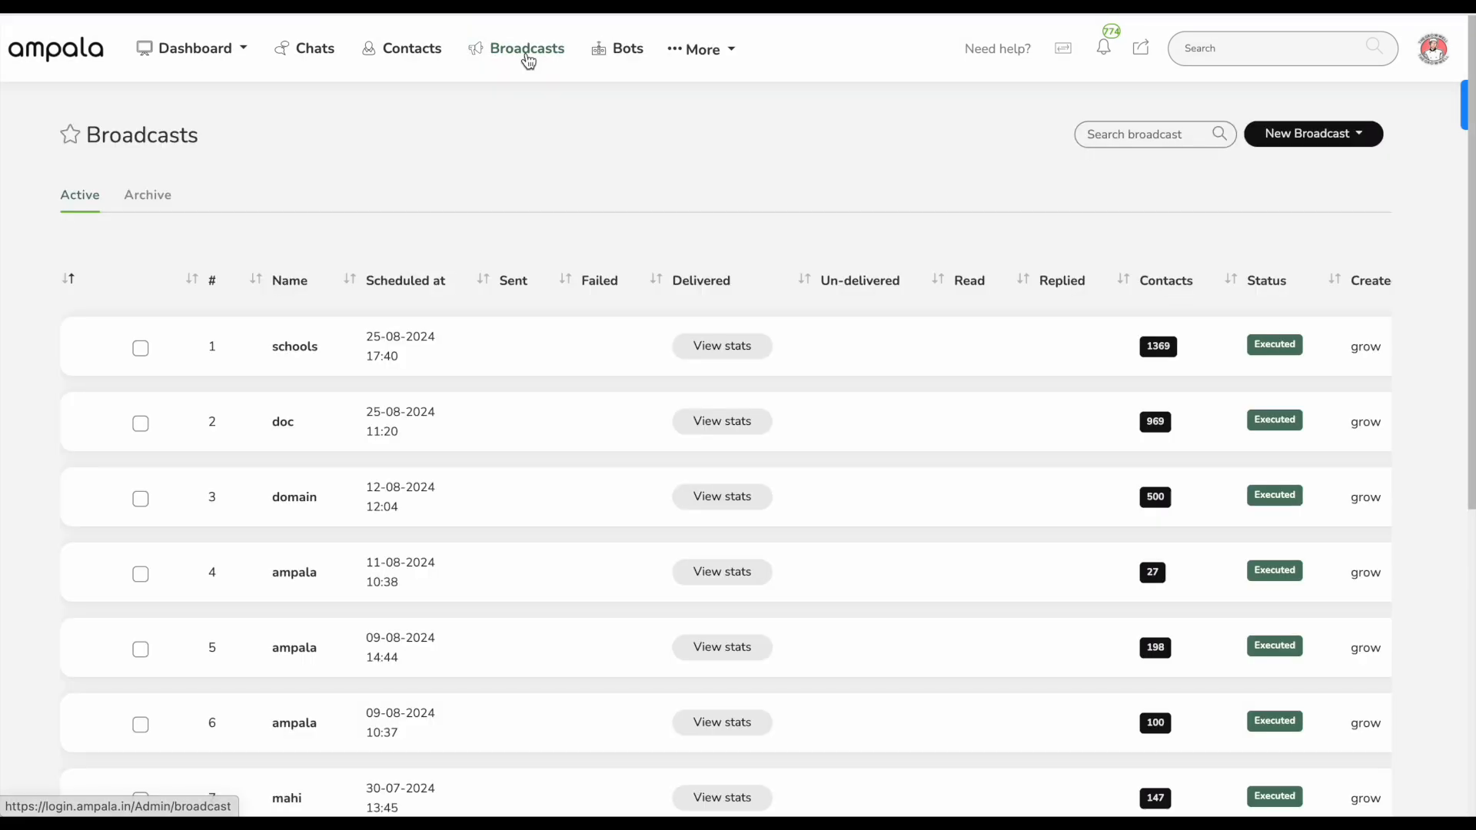
{"action": "left_click", "coordinate": [727, 361]}
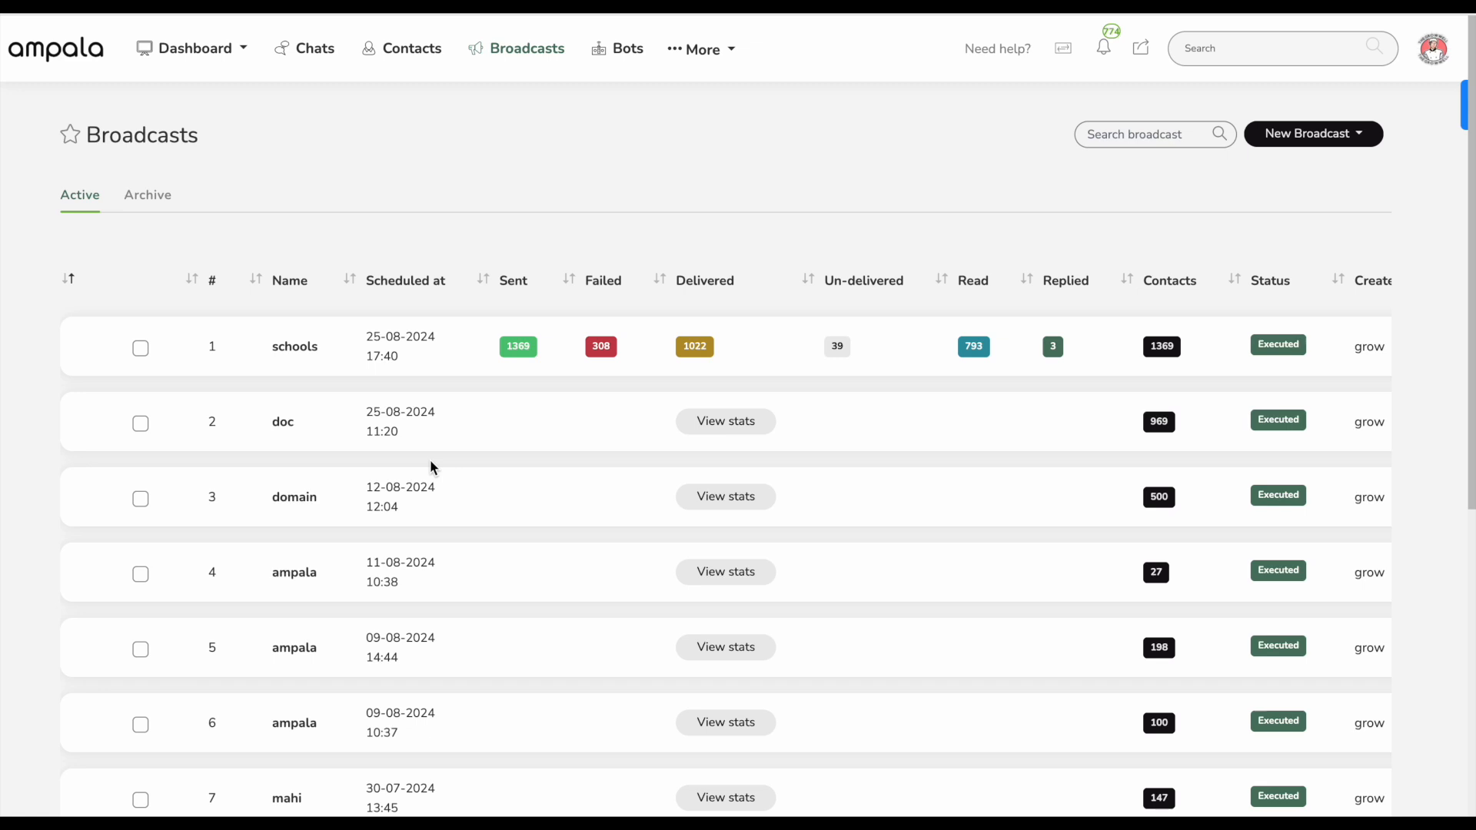
{"action": "left_click", "coordinate": [292, 356]}
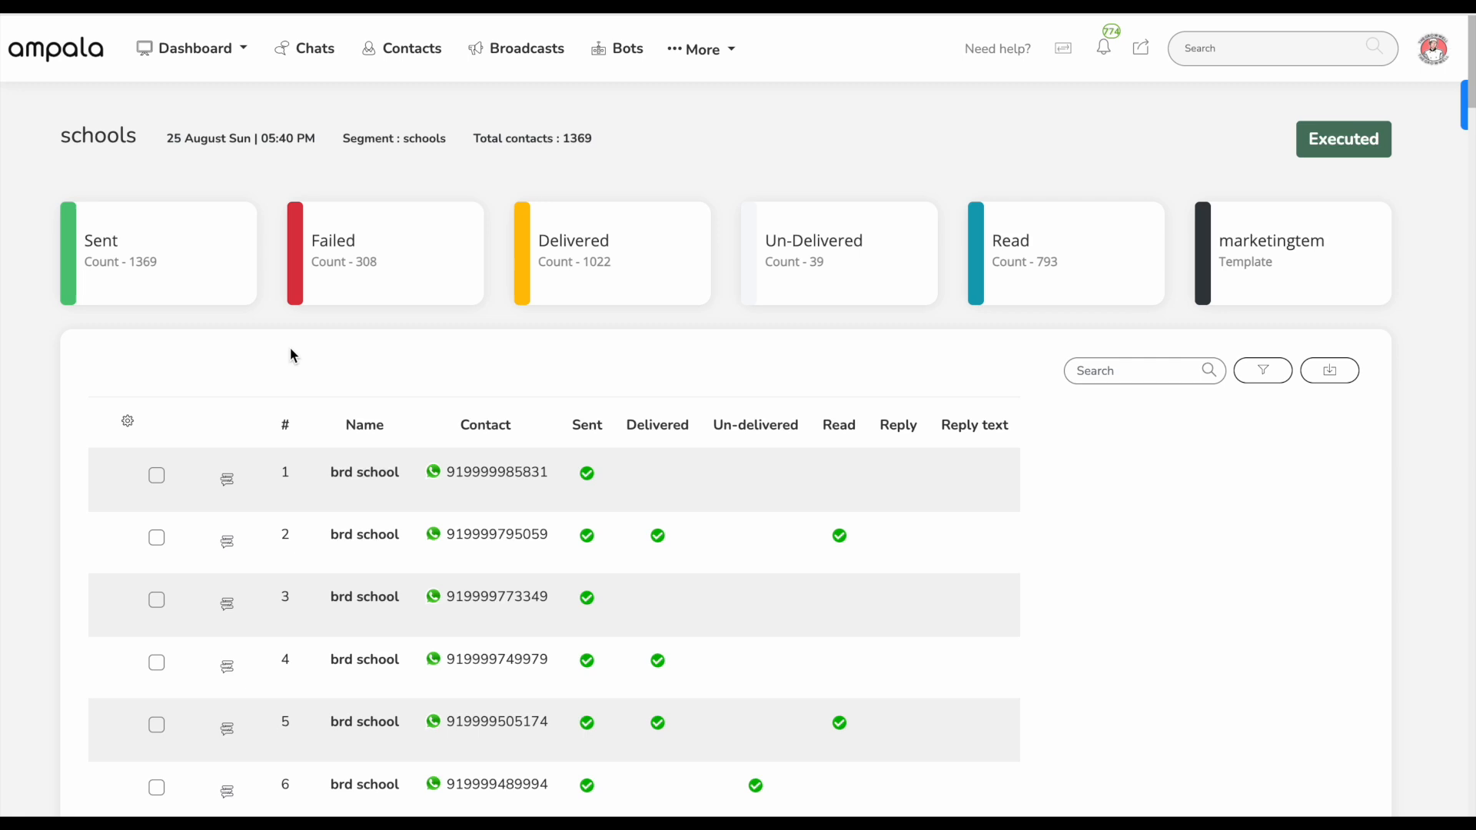
Step: Look through the recipient list of the schools broadcast report, checking the sent, delivered and read marks of each contact
{"action": "scroll", "coordinate": [455, 509], "scroll_direction": "down", "scroll_amount": 1}
{"action": "scroll", "coordinate": [455, 509], "scroll_direction": "down", "scroll_amount": 1}
{"action": "scroll", "coordinate": [980, 493], "scroll_direction": "down", "scroll_amount": 3}
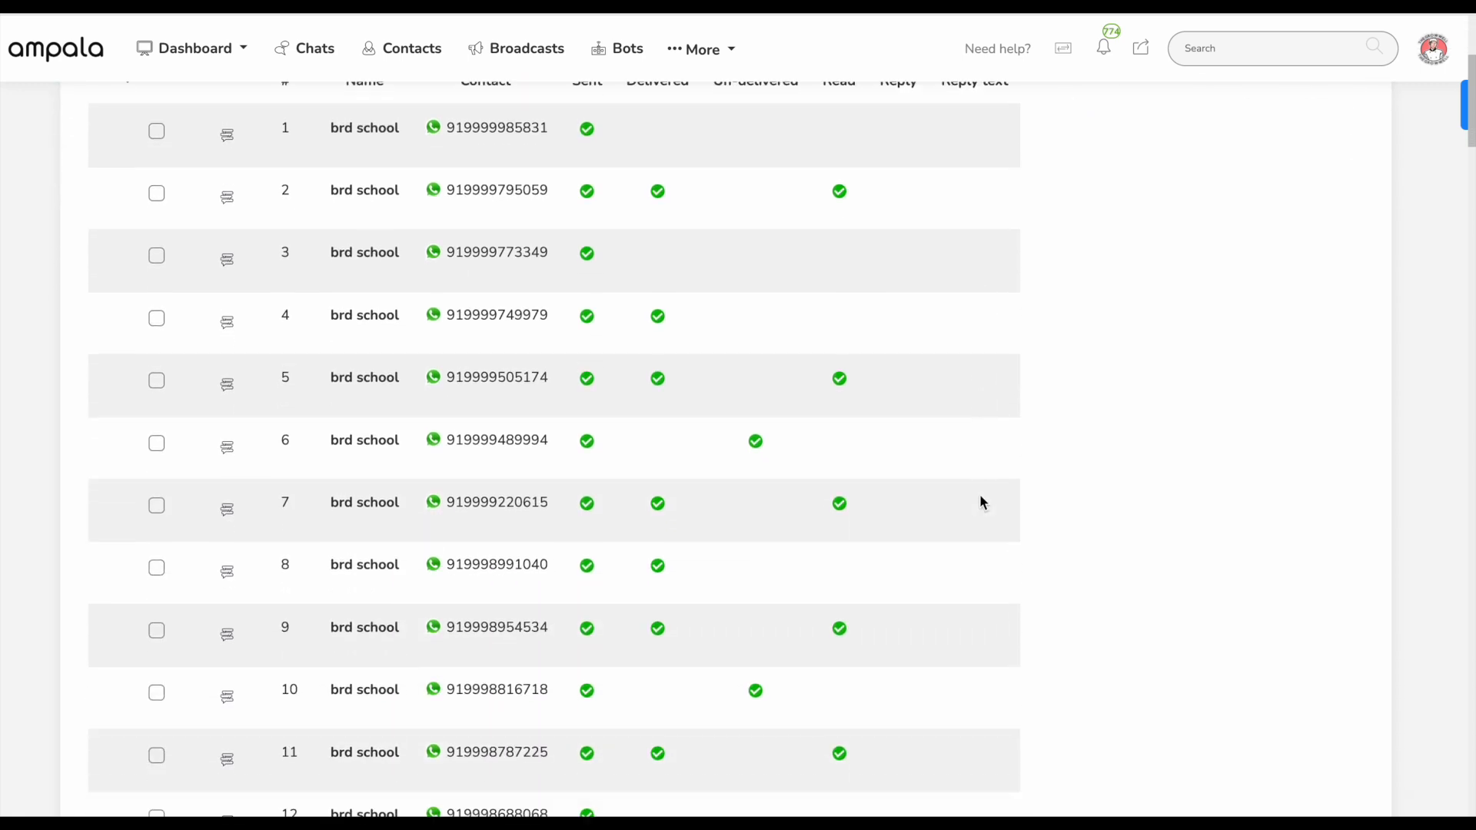
{"action": "scroll", "coordinate": [1279, 157], "scroll_direction": "up", "scroll_amount": 3}
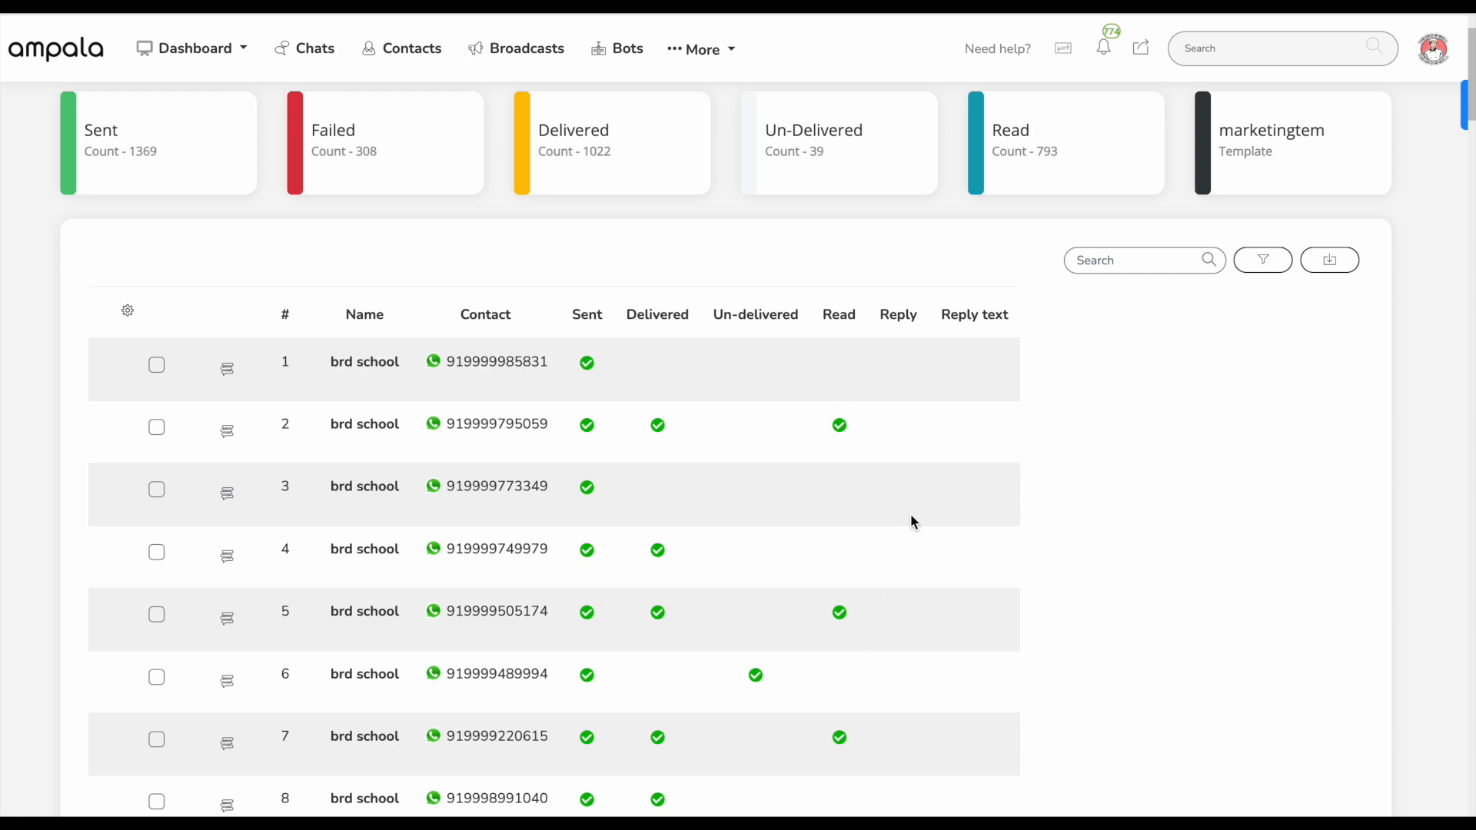
{"action": "scroll", "coordinate": [618, 339], "scroll_direction": "up", "scroll_amount": 1}
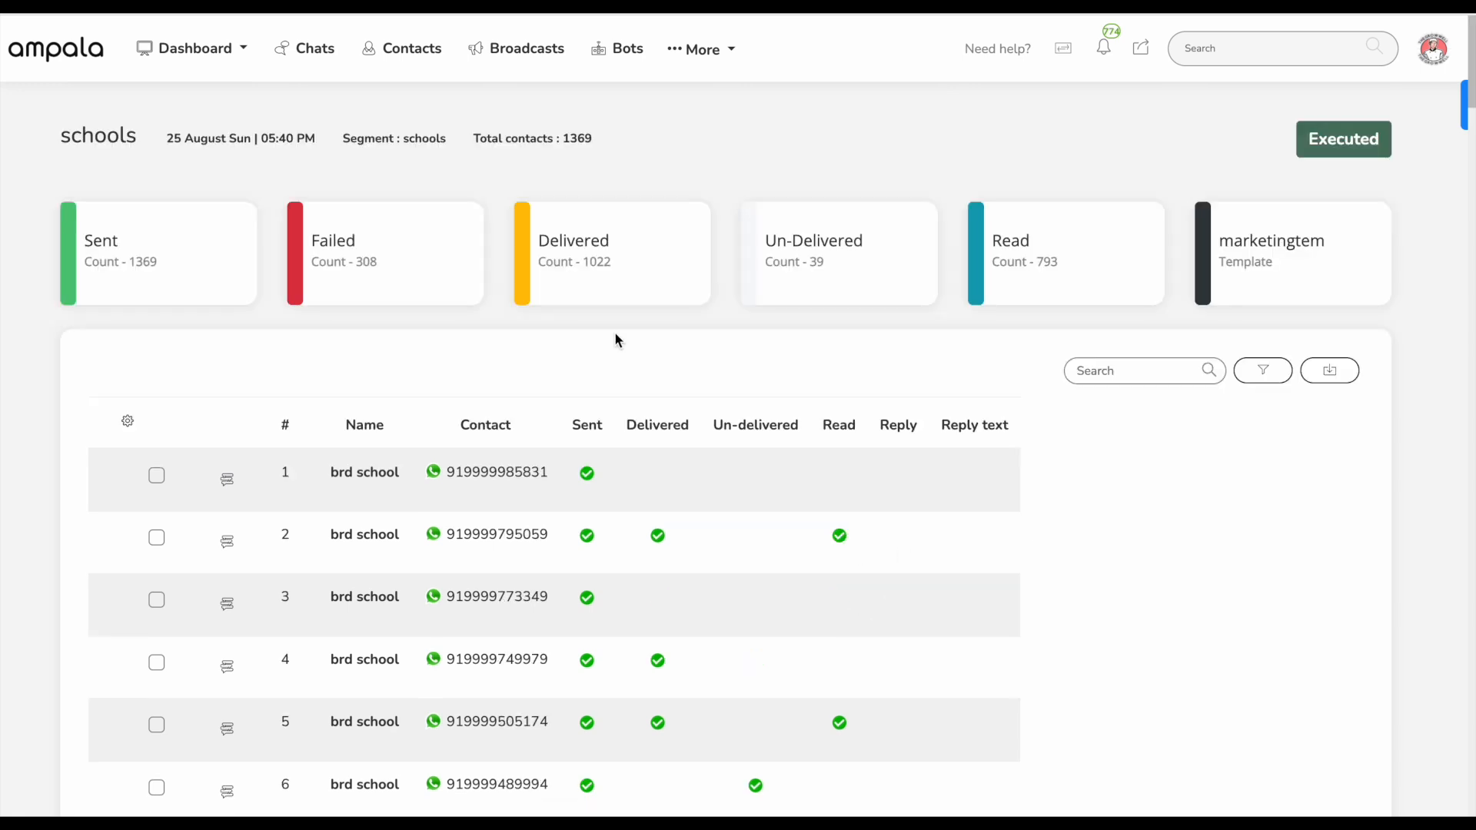
Step: Open the most recent conversation in Chats and draft the message "jbjb"
{"action": "left_click", "coordinate": [305, 51]}
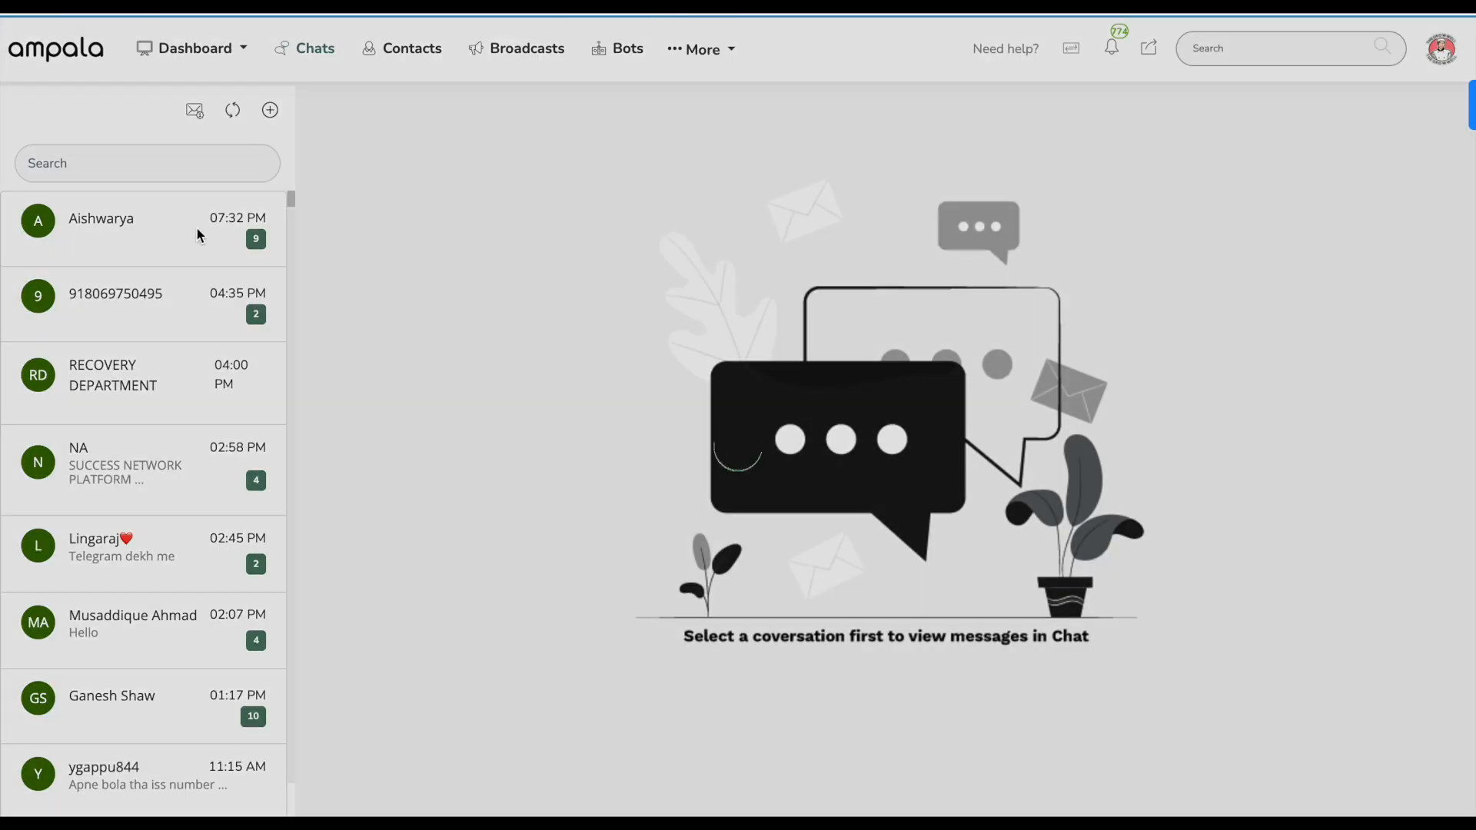
{"action": "left_click", "coordinate": [198, 230]}
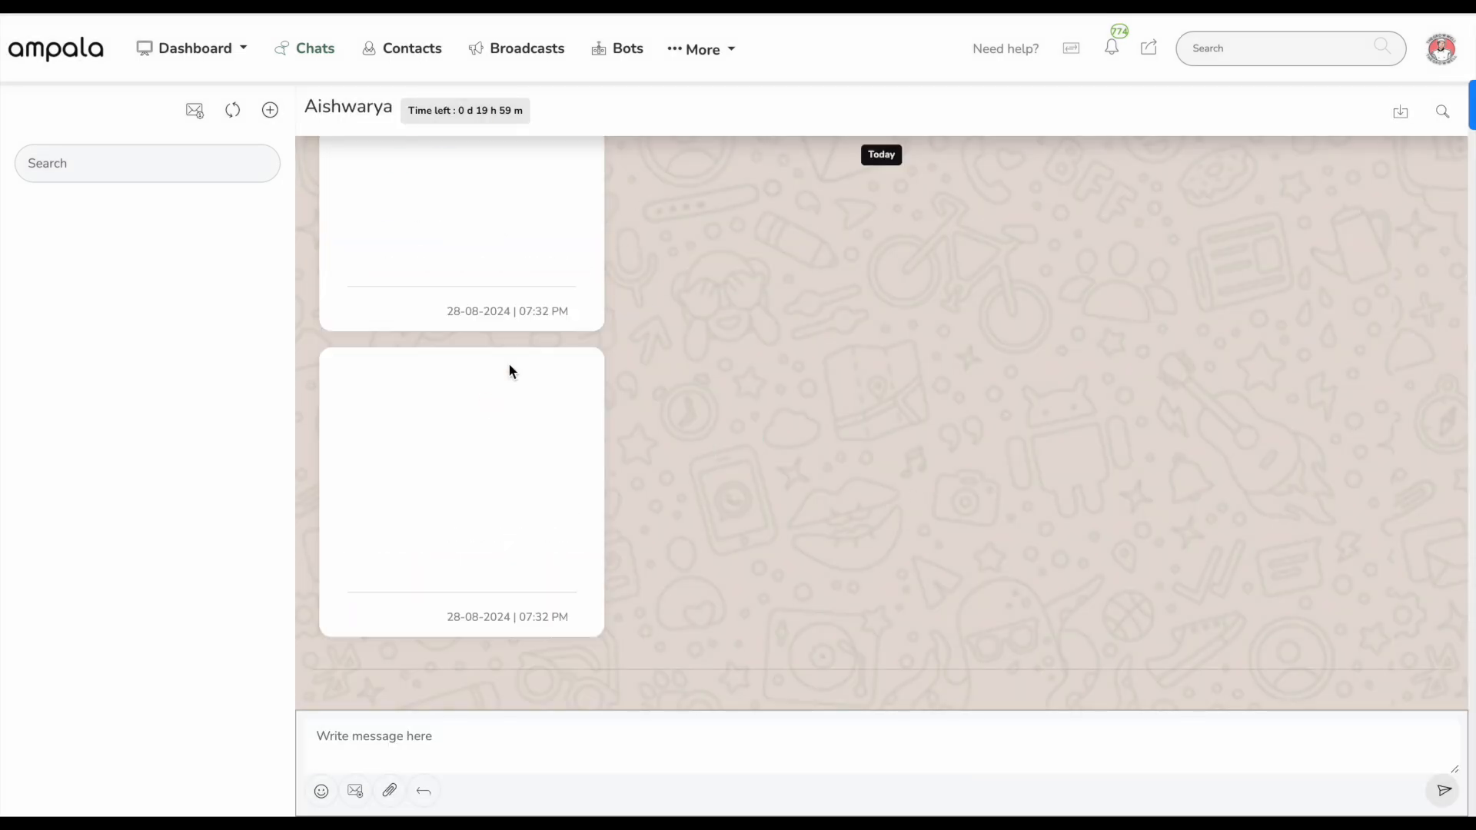
{"action": "type", "text": "jbjb"}
Step: Try the price quick reply in the open conversation and cancel the selection
{"action": "left_click", "coordinate": [425, 792]}
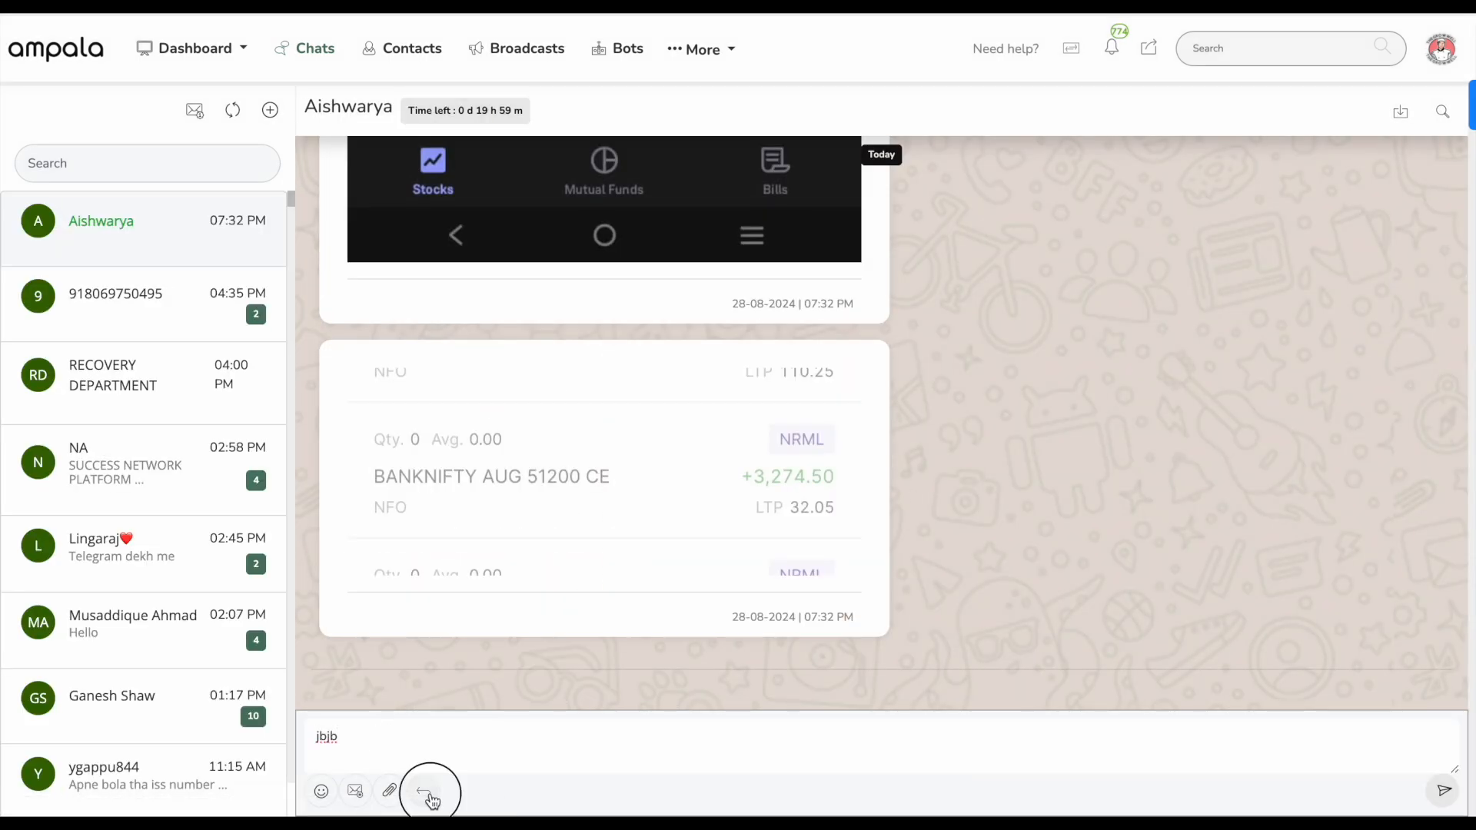
{"action": "left_click", "coordinate": [589, 199]}
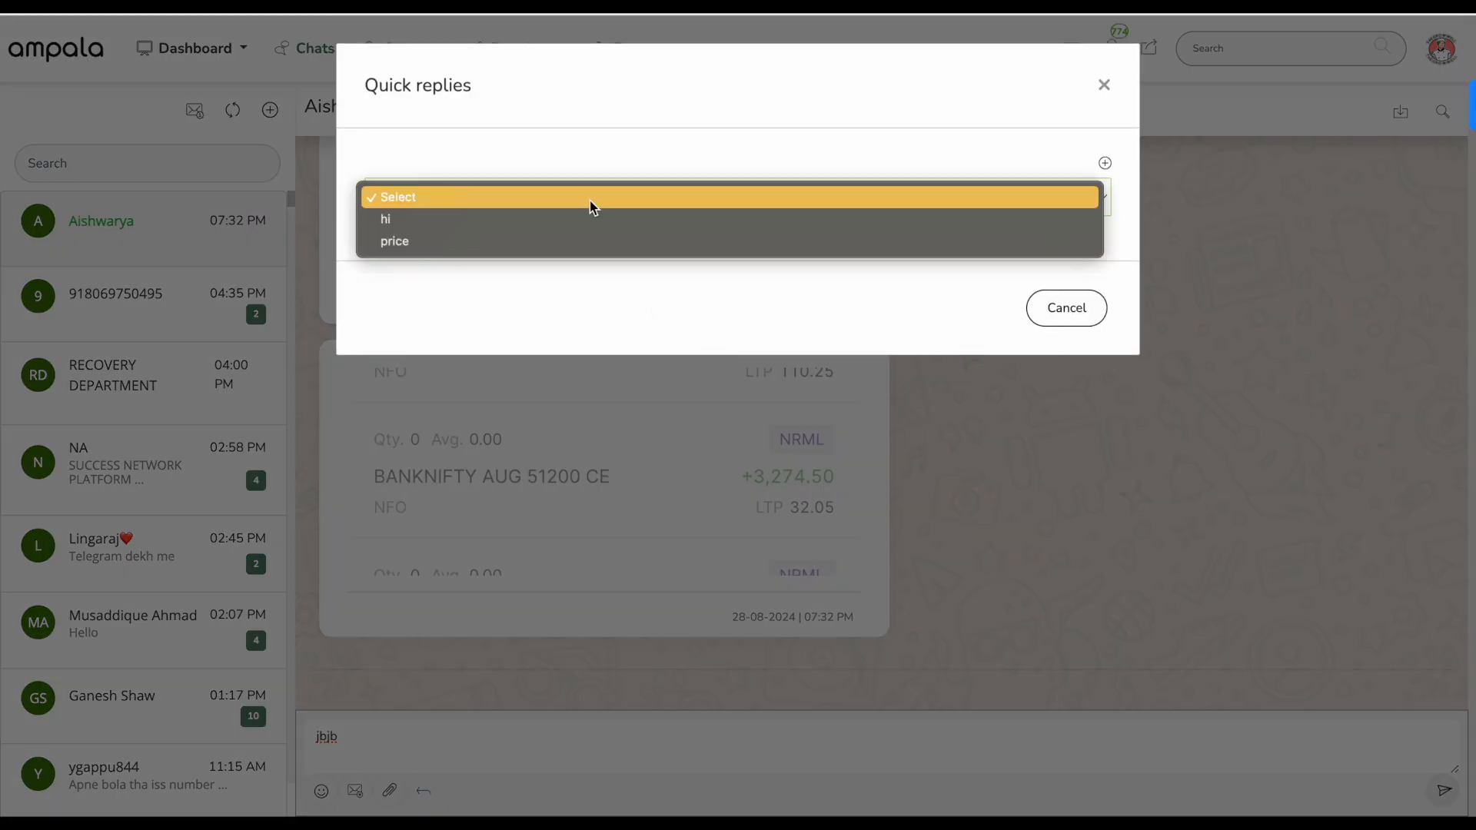
{"action": "left_click", "coordinate": [504, 241]}
{"action": "left_click", "coordinate": [973, 308]}
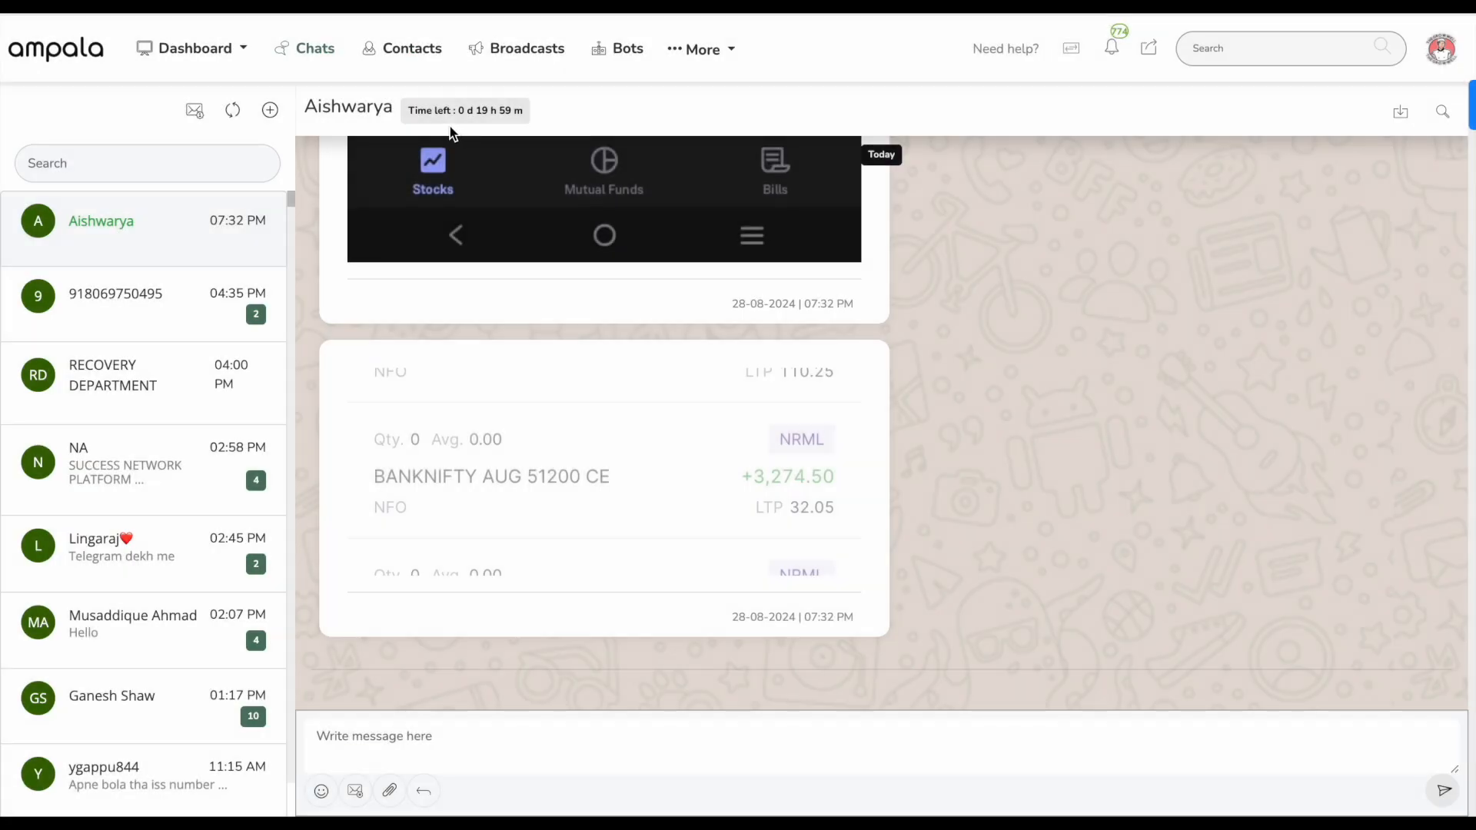
Step: Open the chat contact's details, set the reminder to 28-08-2024 and assign the contact to grow
{"action": "left_click", "coordinate": [362, 116]}
{"action": "scroll", "coordinate": [1293, 403], "scroll_direction": "down", "scroll_amount": 4}
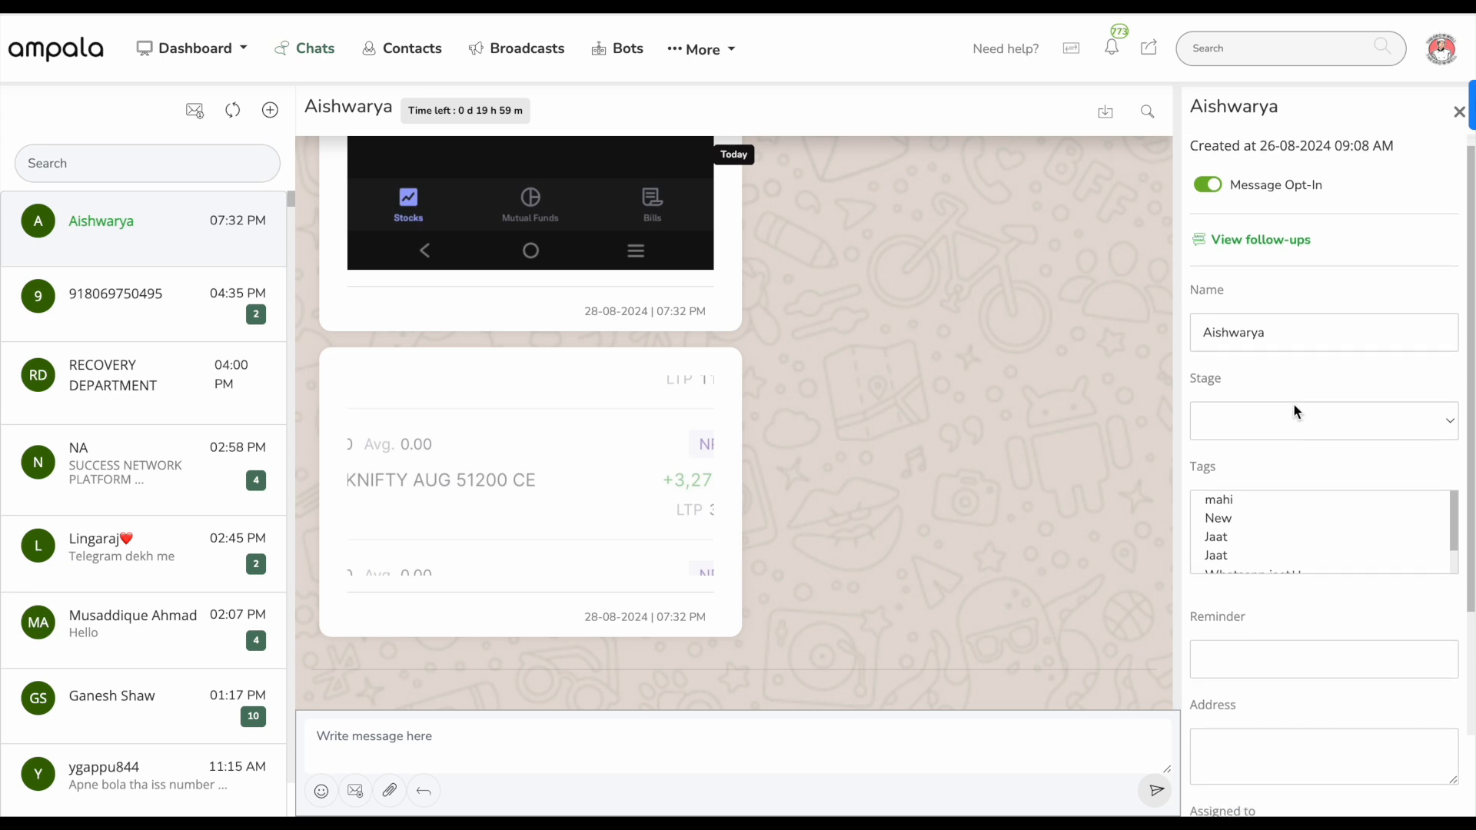
{"action": "scroll", "coordinate": [1299, 430], "scroll_direction": "down", "scroll_amount": 2}
{"action": "scroll", "coordinate": [1307, 499], "scroll_direction": "down", "scroll_amount": 3}
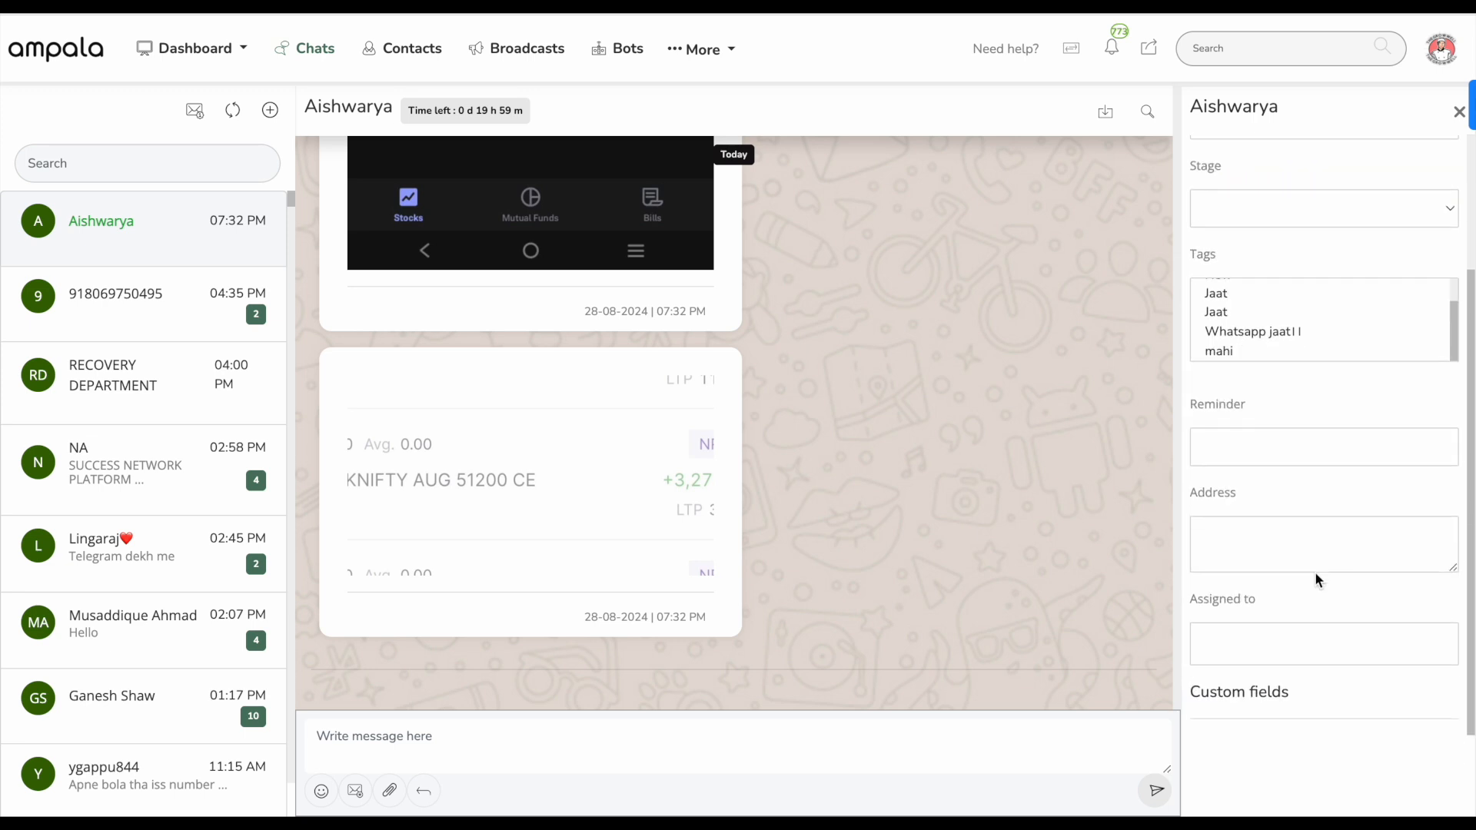
{"action": "left_click", "coordinate": [1222, 442]}
{"action": "left_click", "coordinate": [1326, 326]}
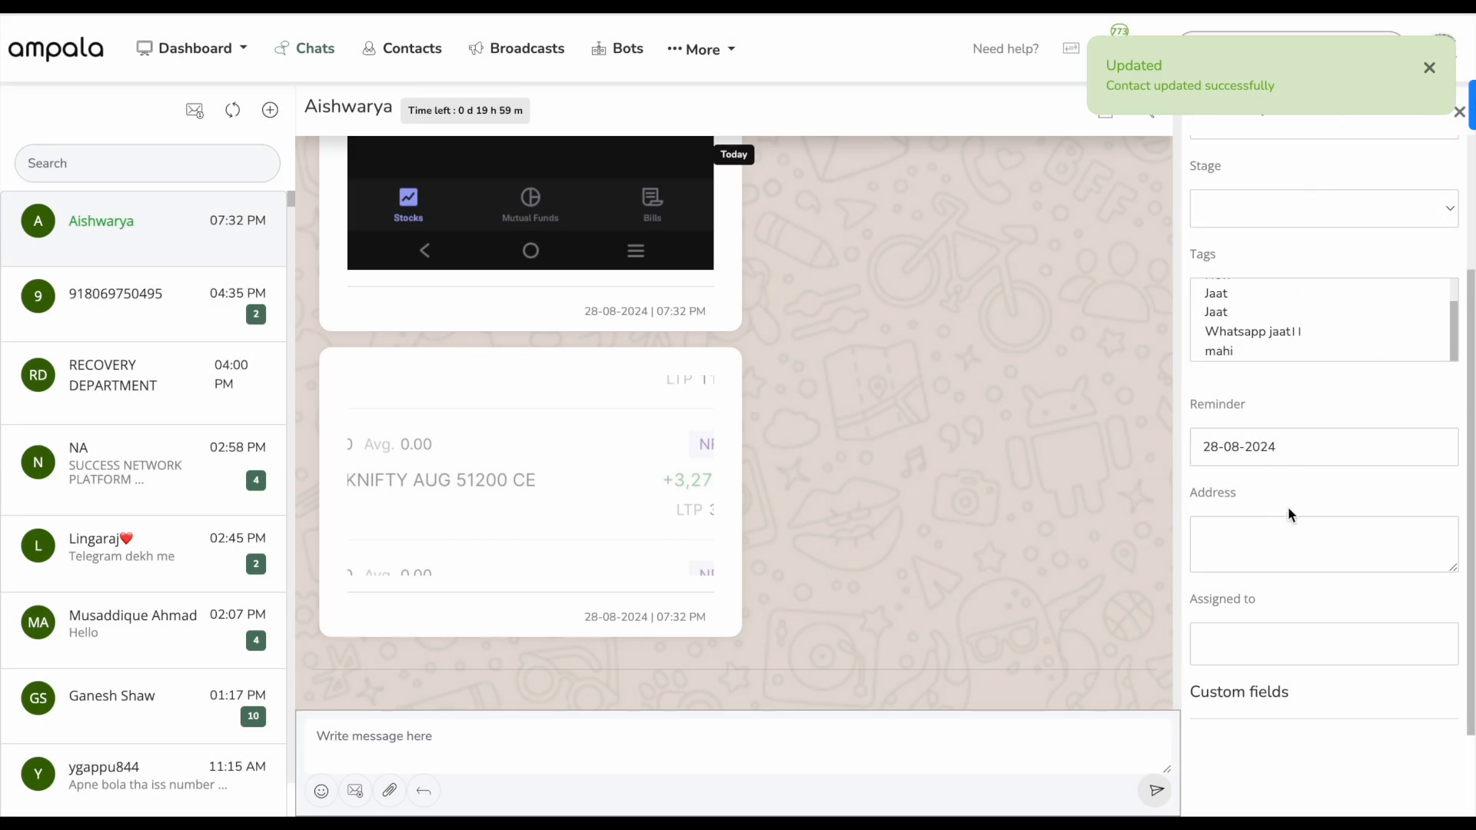
{"action": "left_click", "coordinate": [1252, 642]}
{"action": "left_click", "coordinate": [1214, 692]}
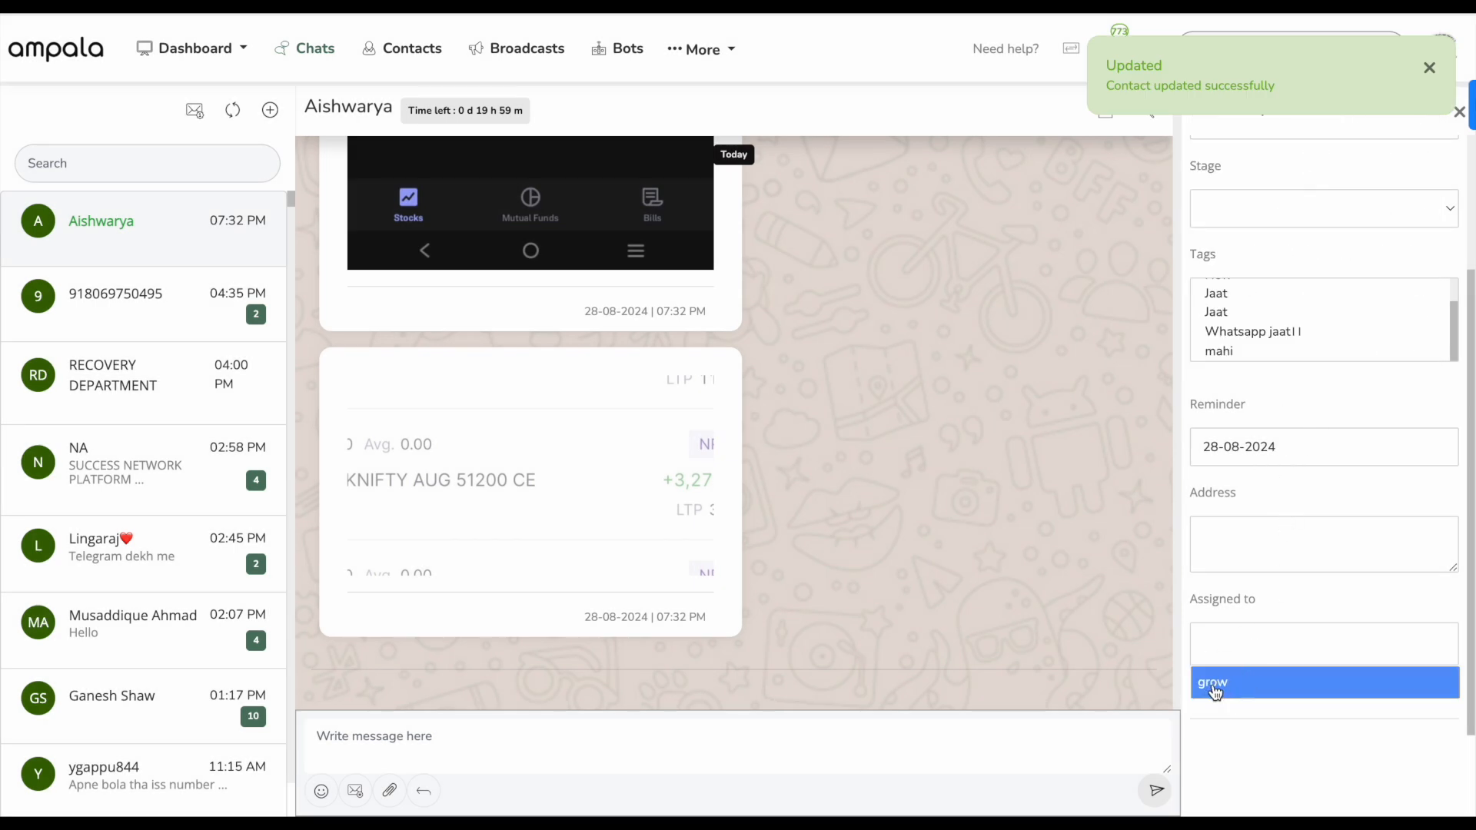
Step: Examine the available stages for the chat contact and leave the stage blank
{"action": "scroll", "coordinate": [1311, 586], "scroll_direction": "up", "scroll_amount": 3}
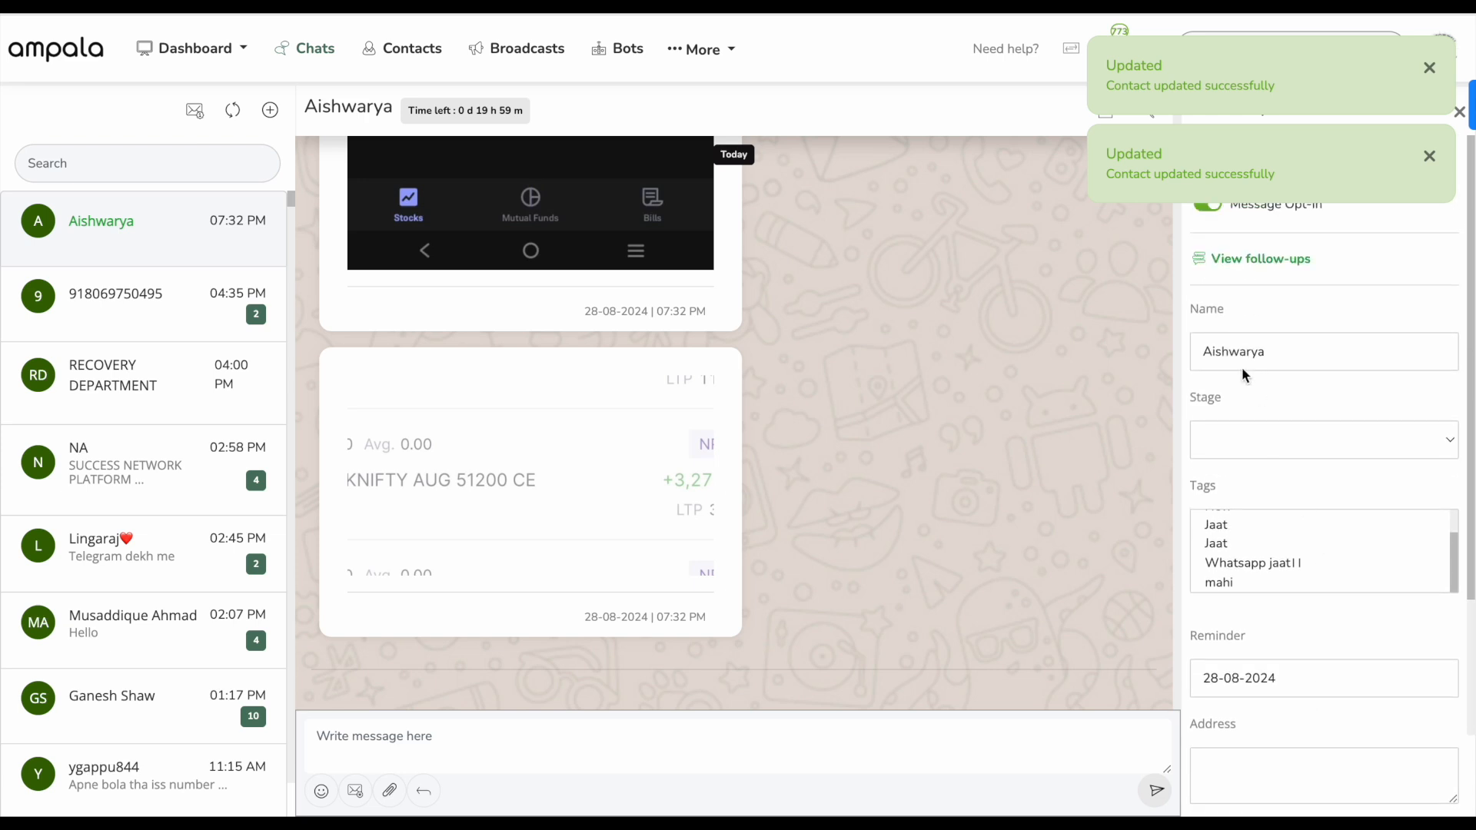
{"action": "left_click", "coordinate": [1244, 435]}
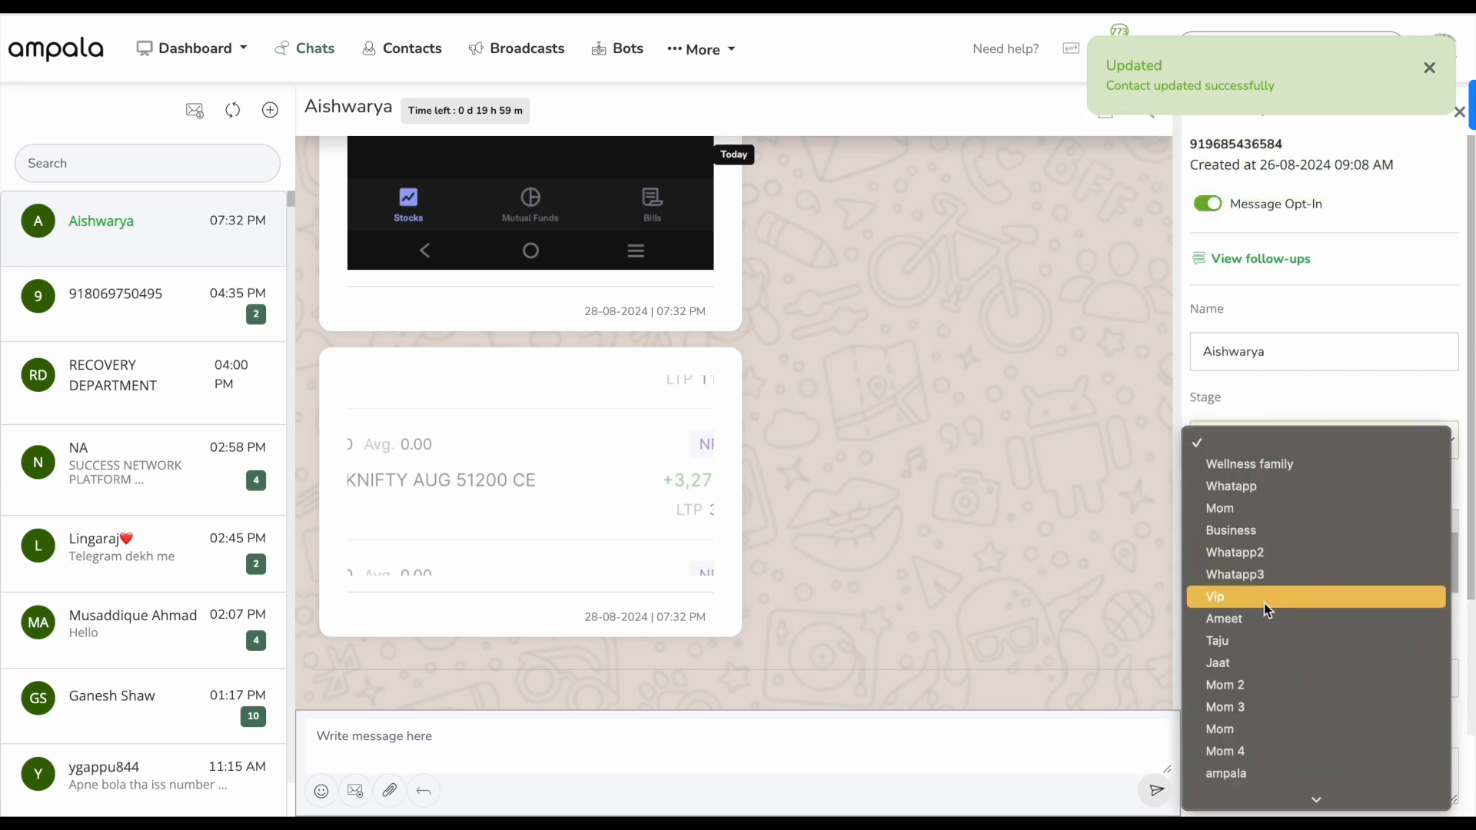
{"action": "left_click", "coordinate": [1278, 442]}
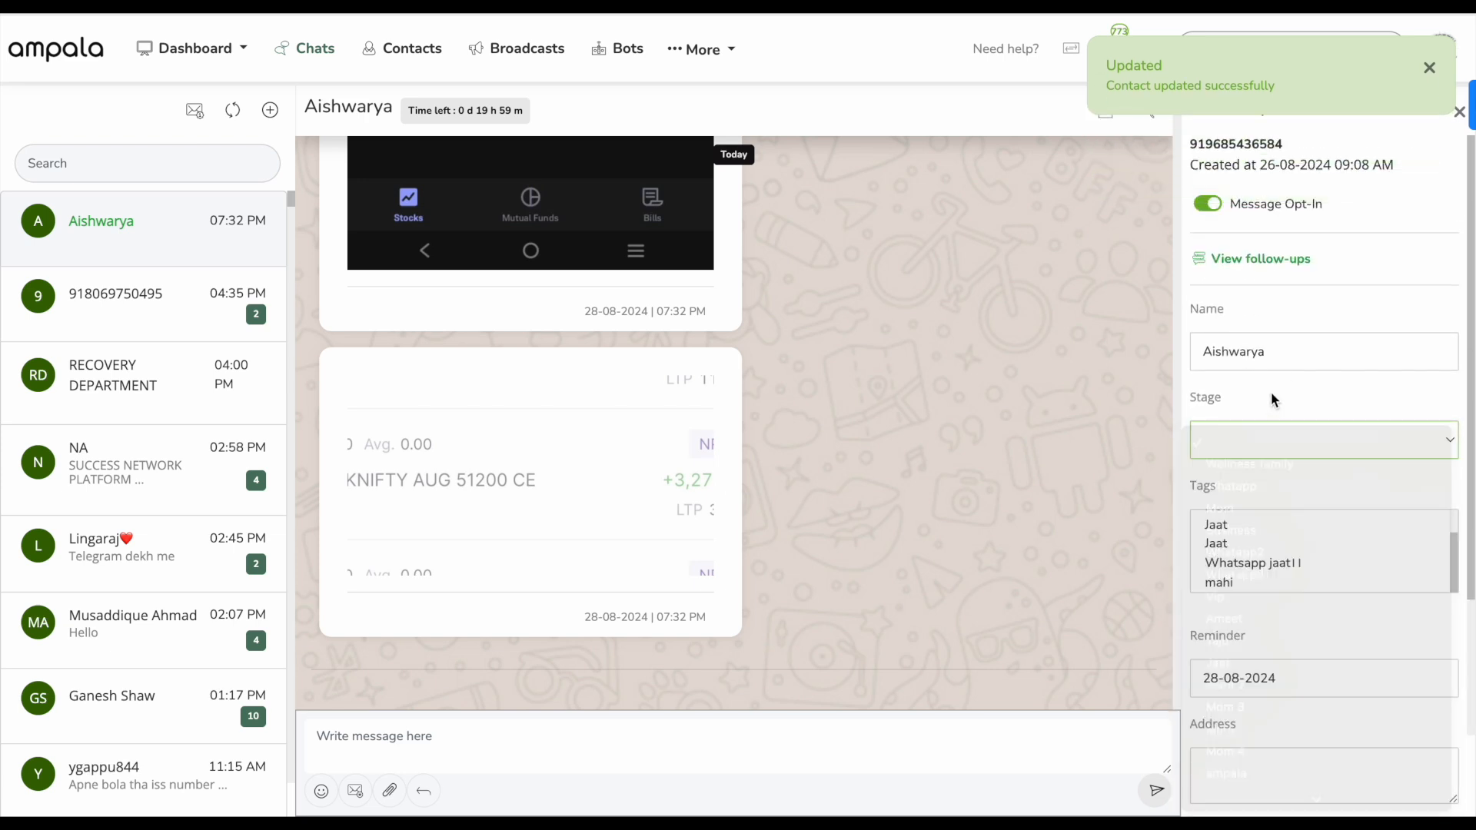
Step: Go to the dashboard summary, open the follow-up form of the contact under Chat reminder and inspect the follow-up comment field
{"action": "left_click", "coordinate": [196, 48]}
{"action": "left_click", "coordinate": [206, 90]}
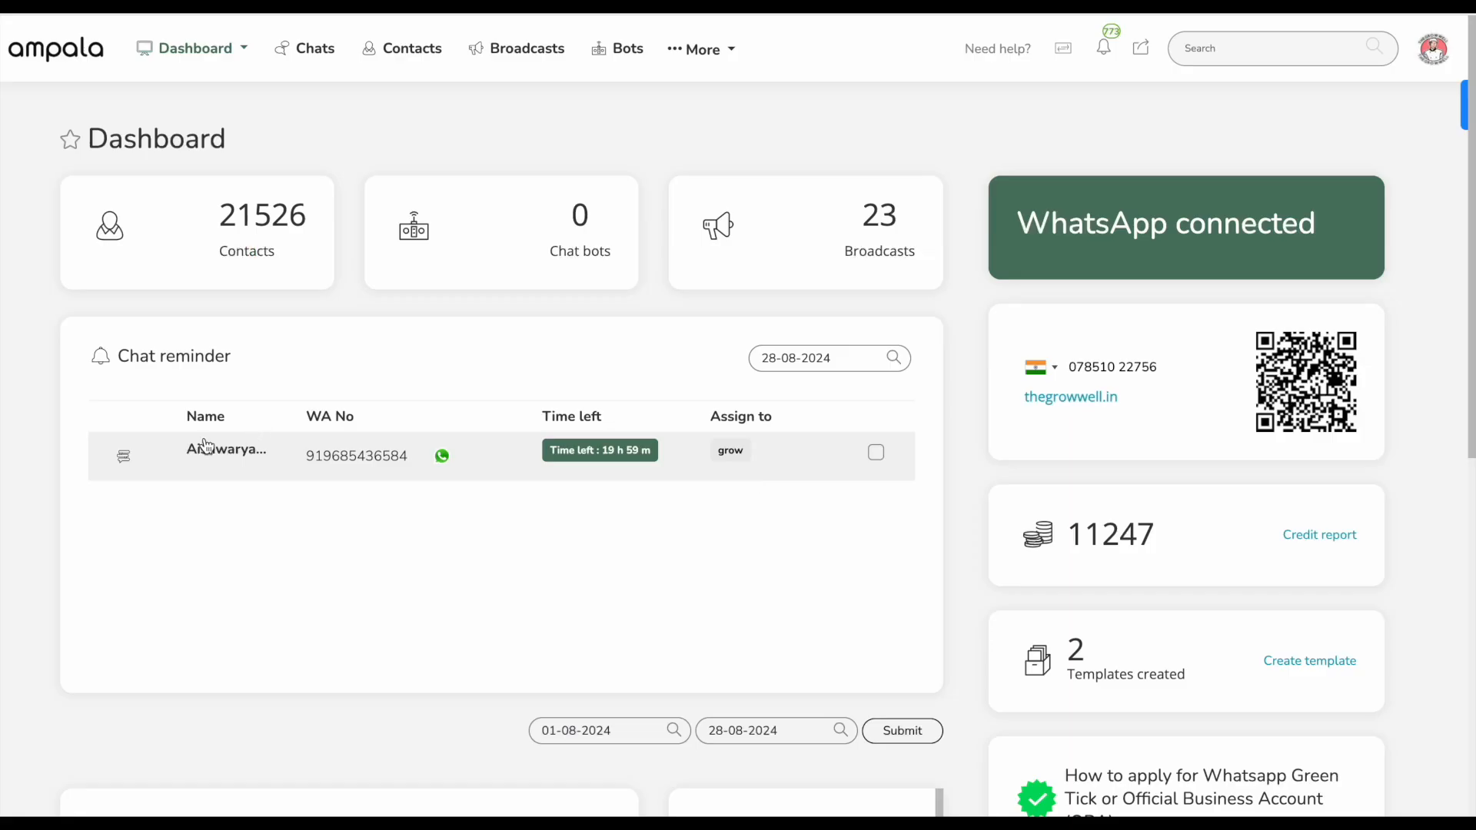
{"action": "left_click", "coordinate": [123, 456]}
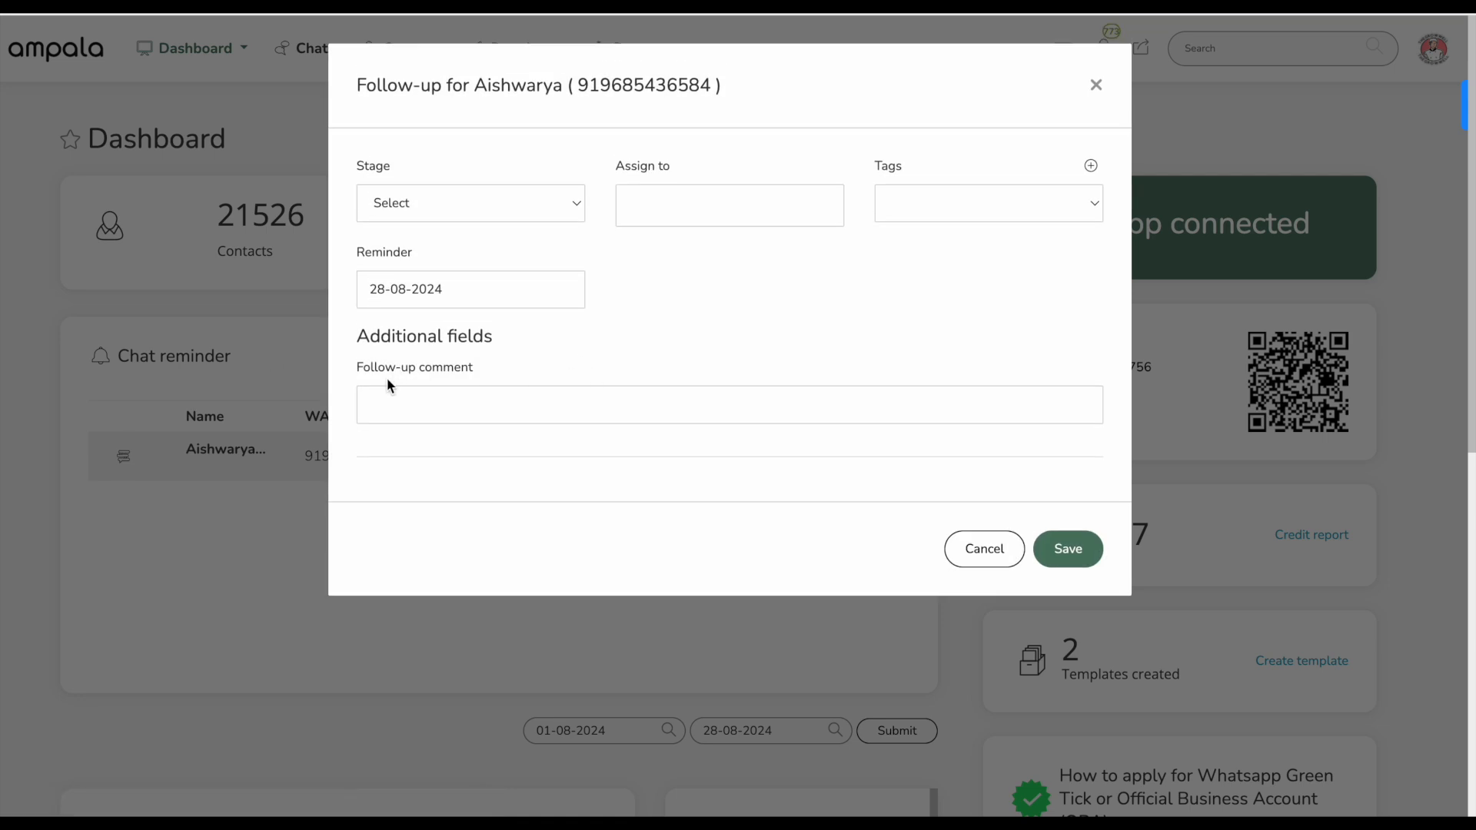
{"action": "left_click_drag", "start_coordinate": [350, 372], "coordinate": [520, 372]}
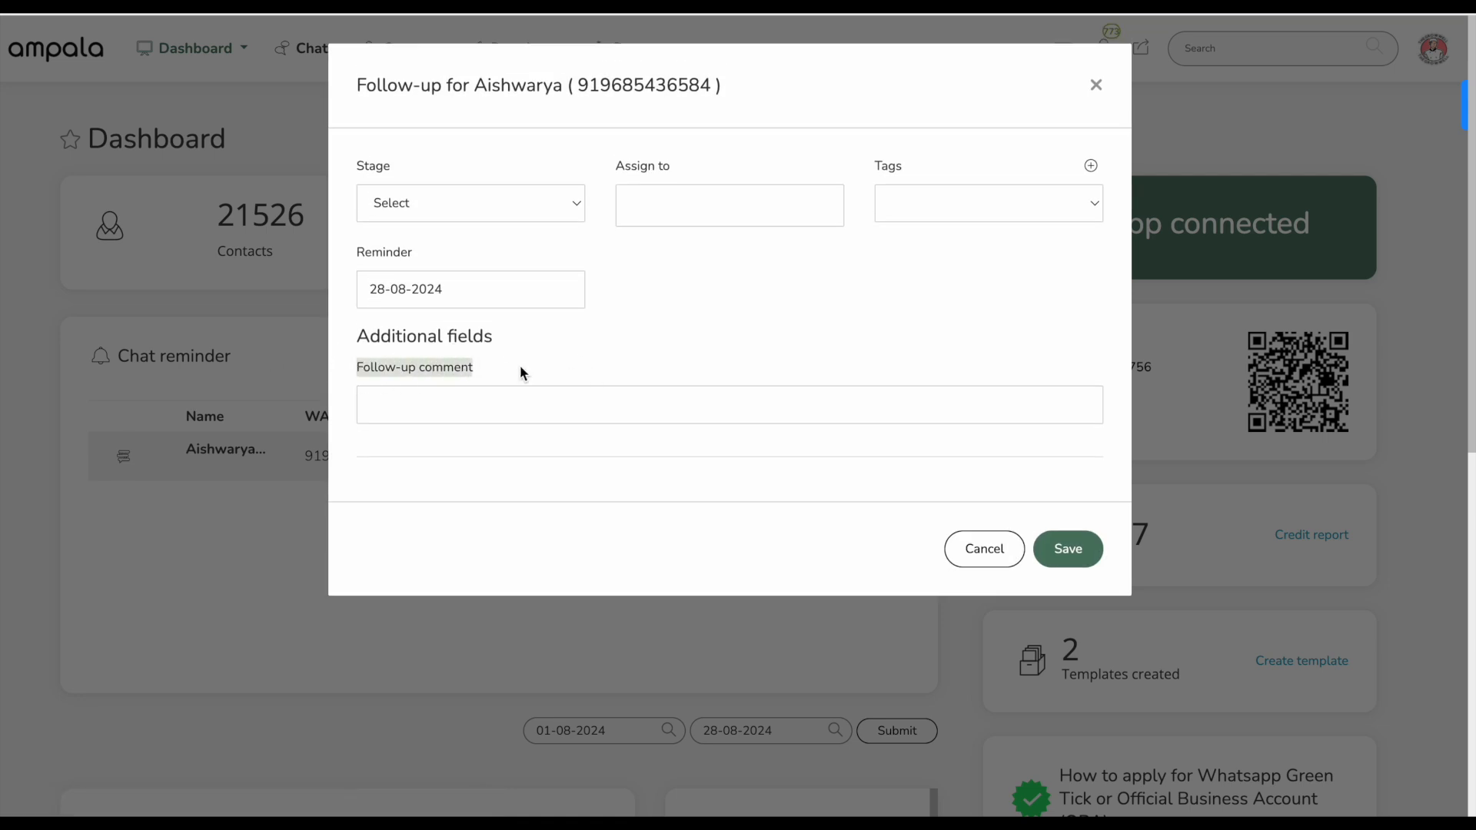
{"action": "left_click", "coordinate": [474, 408]}
Step: Try out the follow-up form's stage, assignee grow and reminder date, and cancel the form
{"action": "left_click", "coordinate": [419, 204]}
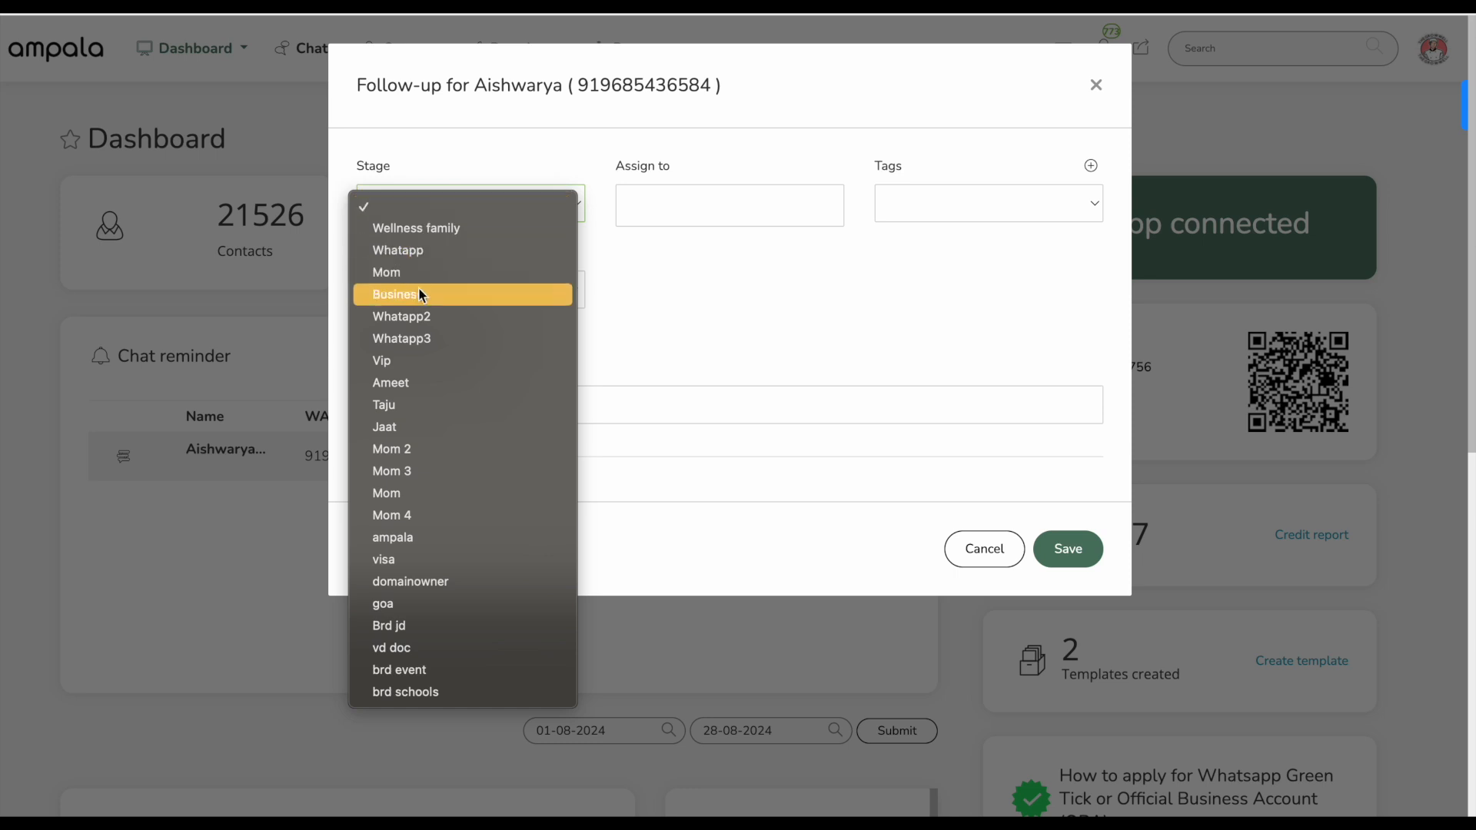
{"action": "left_click", "coordinate": [712, 211]}
{"action": "left_click", "coordinate": [711, 211]}
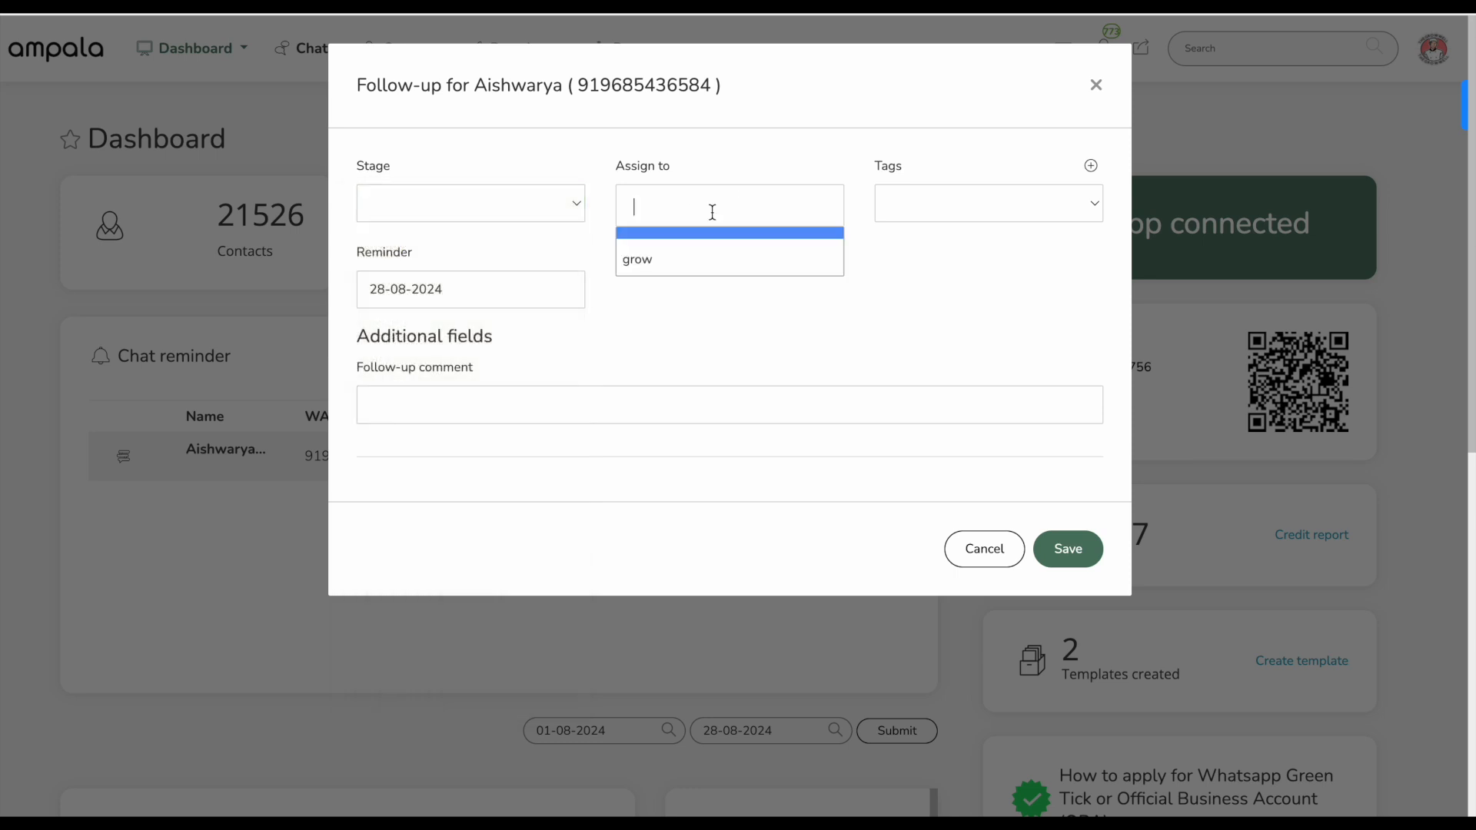
{"action": "left_click", "coordinate": [692, 275]}
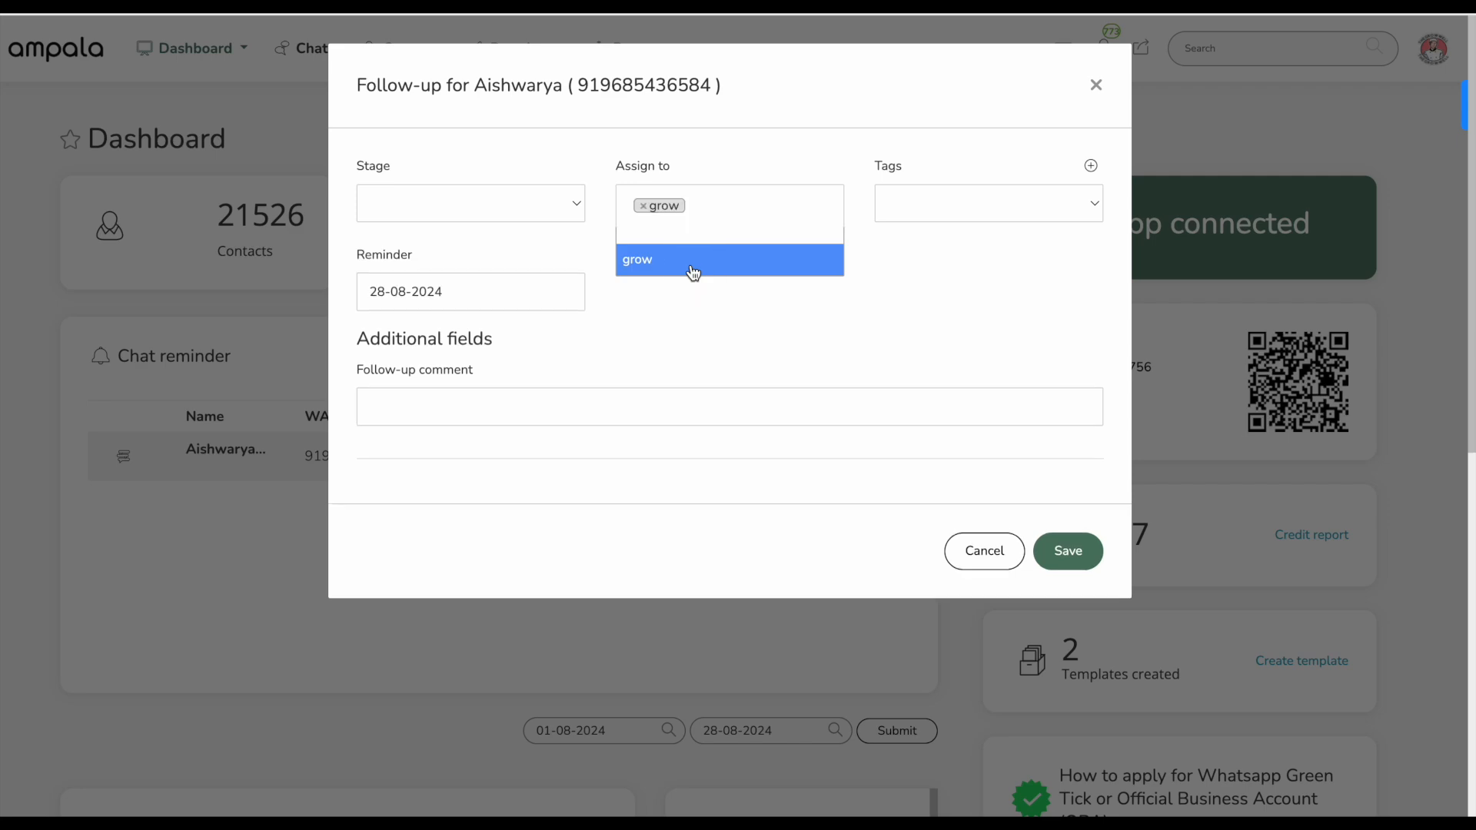
{"action": "left_click", "coordinate": [507, 297]}
{"action": "left_click", "coordinate": [991, 566]}
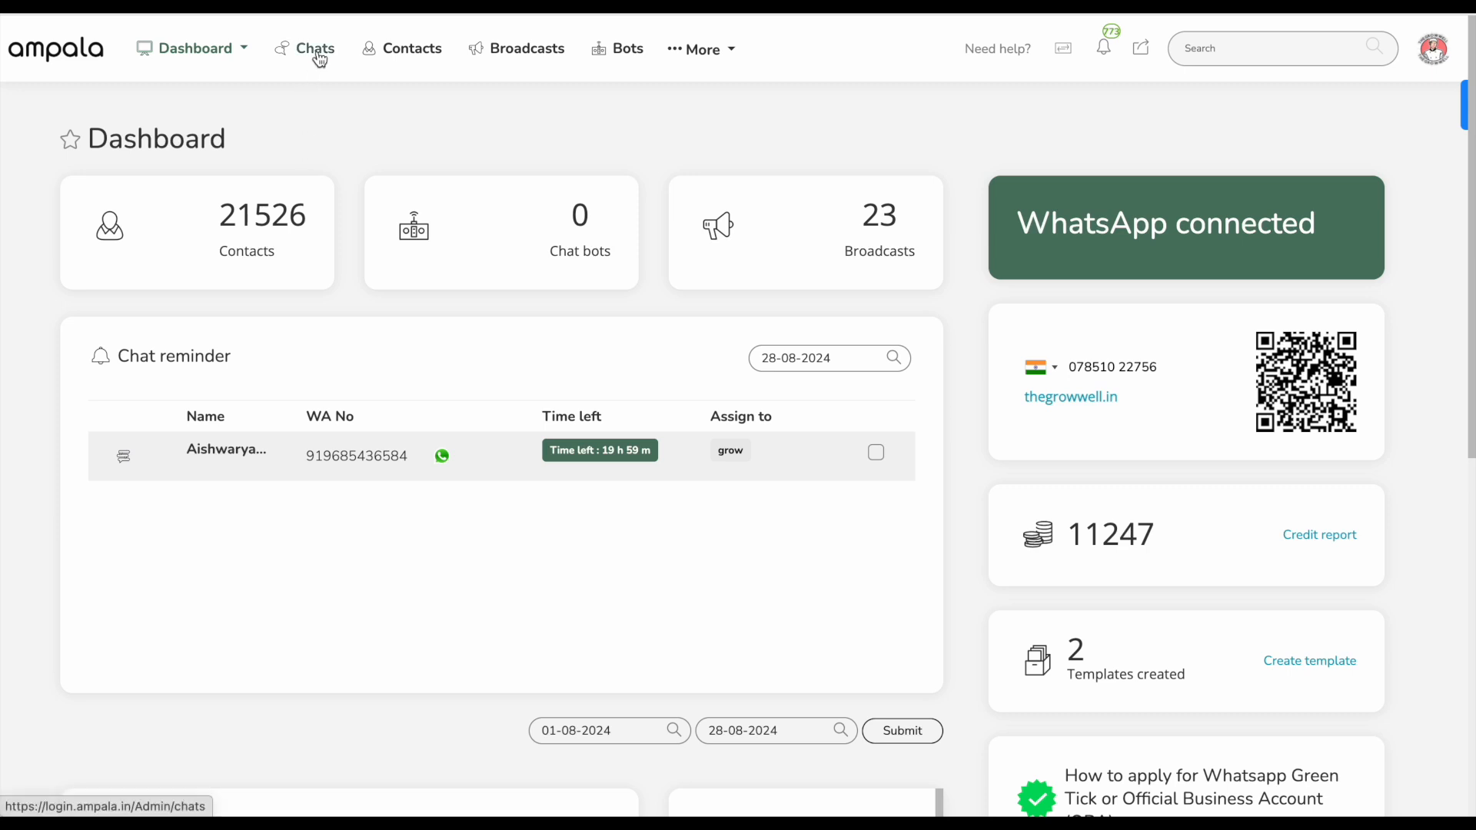
Step: Open the Tasks calendar for August 2024 and show the form for adding a task on the 28th
{"action": "left_click", "coordinate": [240, 54]}
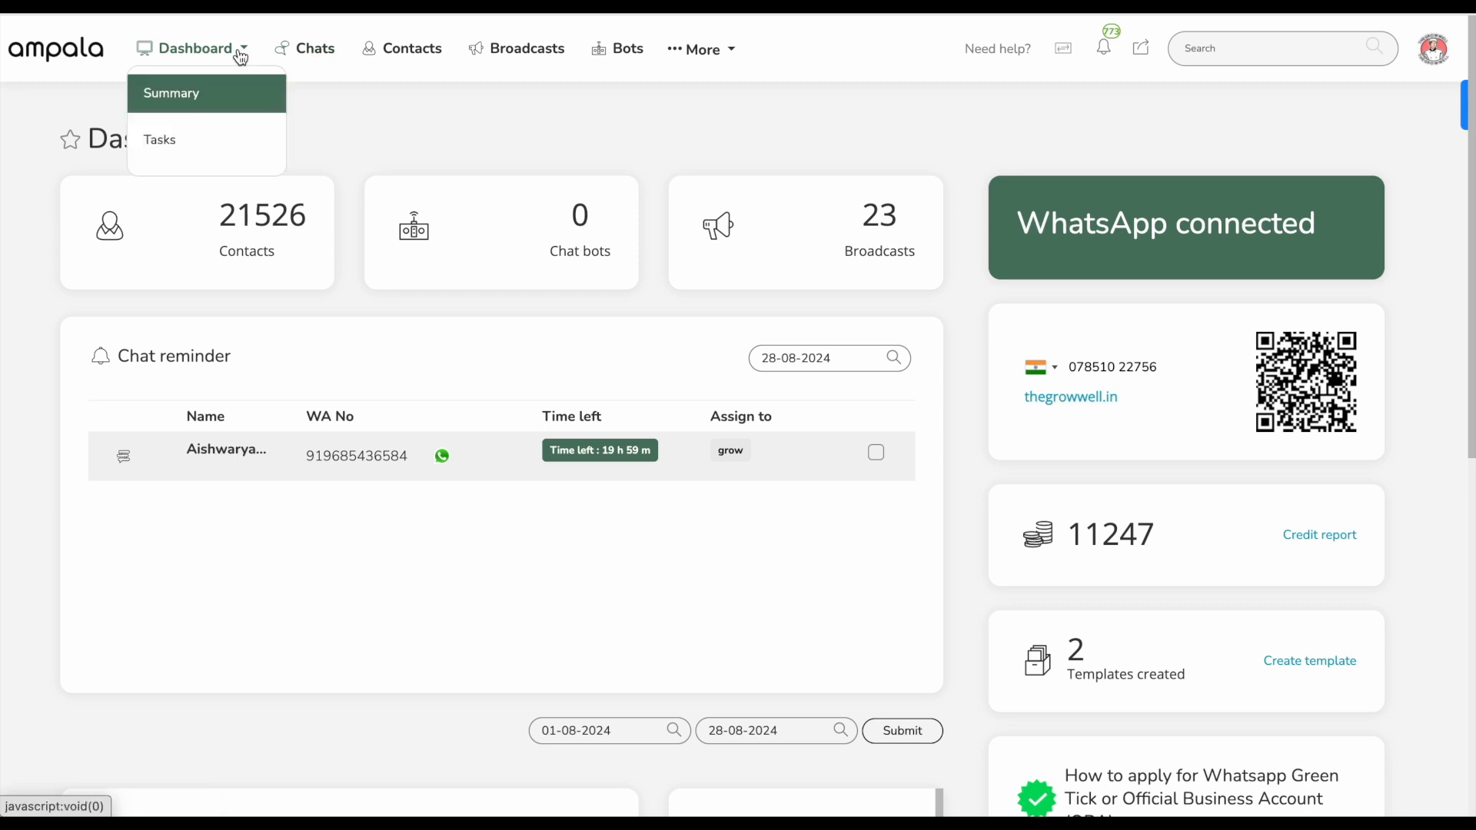
{"action": "left_click", "coordinate": [184, 145]}
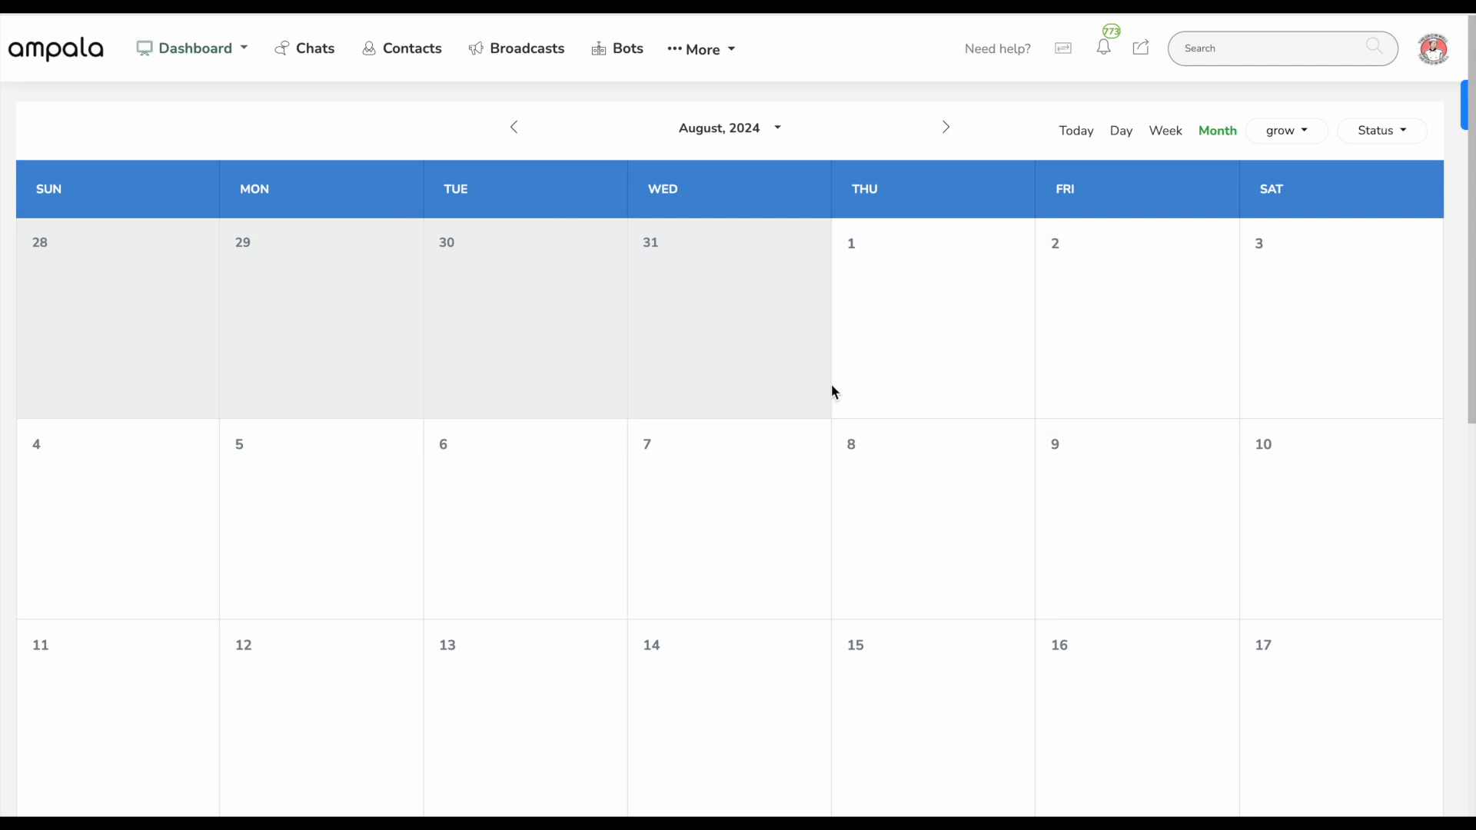
{"action": "scroll", "coordinate": [832, 385], "scroll_direction": "down", "scroll_amount": 5}
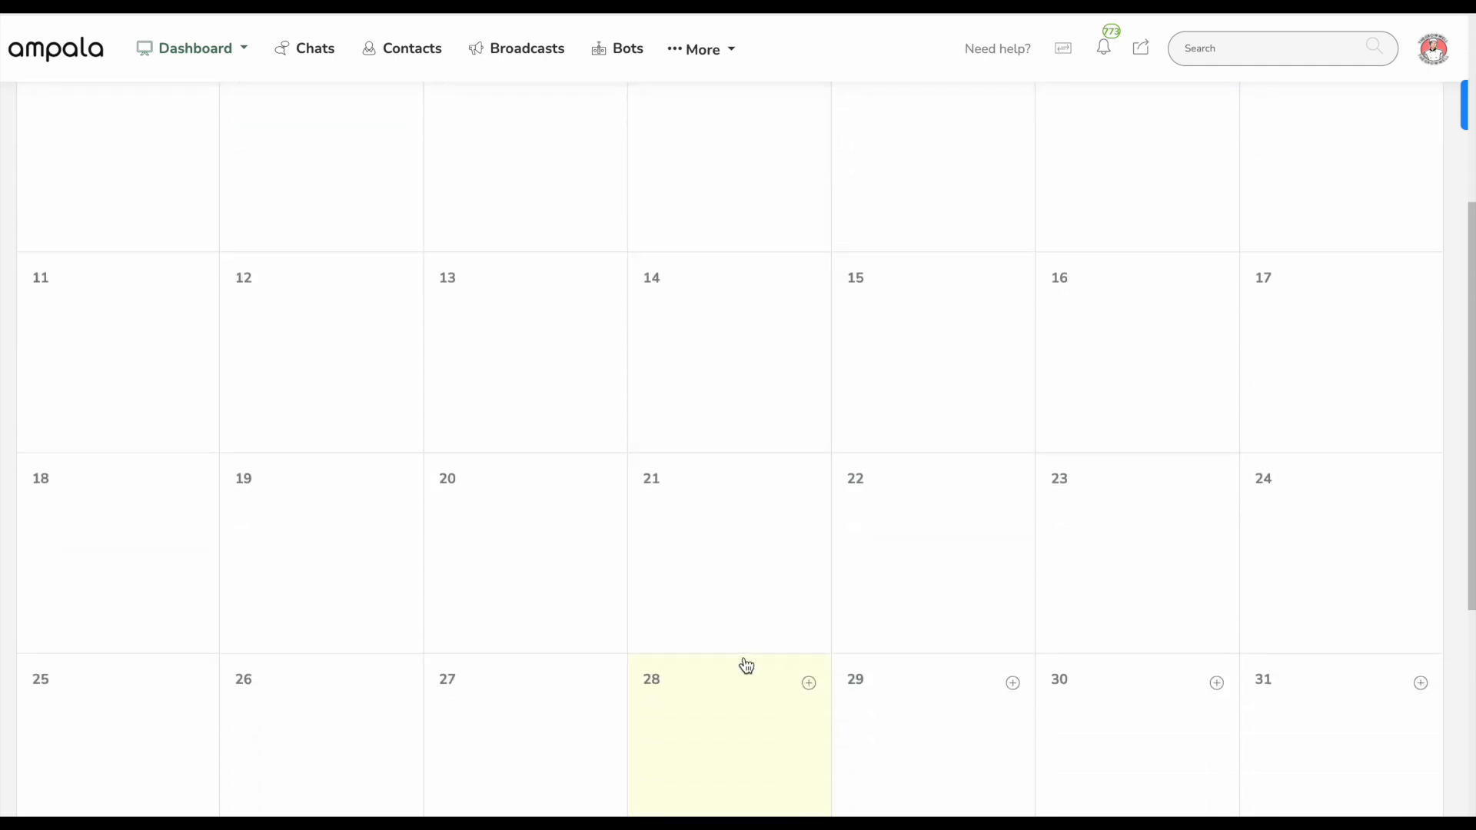
{"action": "left_click", "coordinate": [807, 684]}
{"action": "left_click", "coordinate": [1414, 62]}
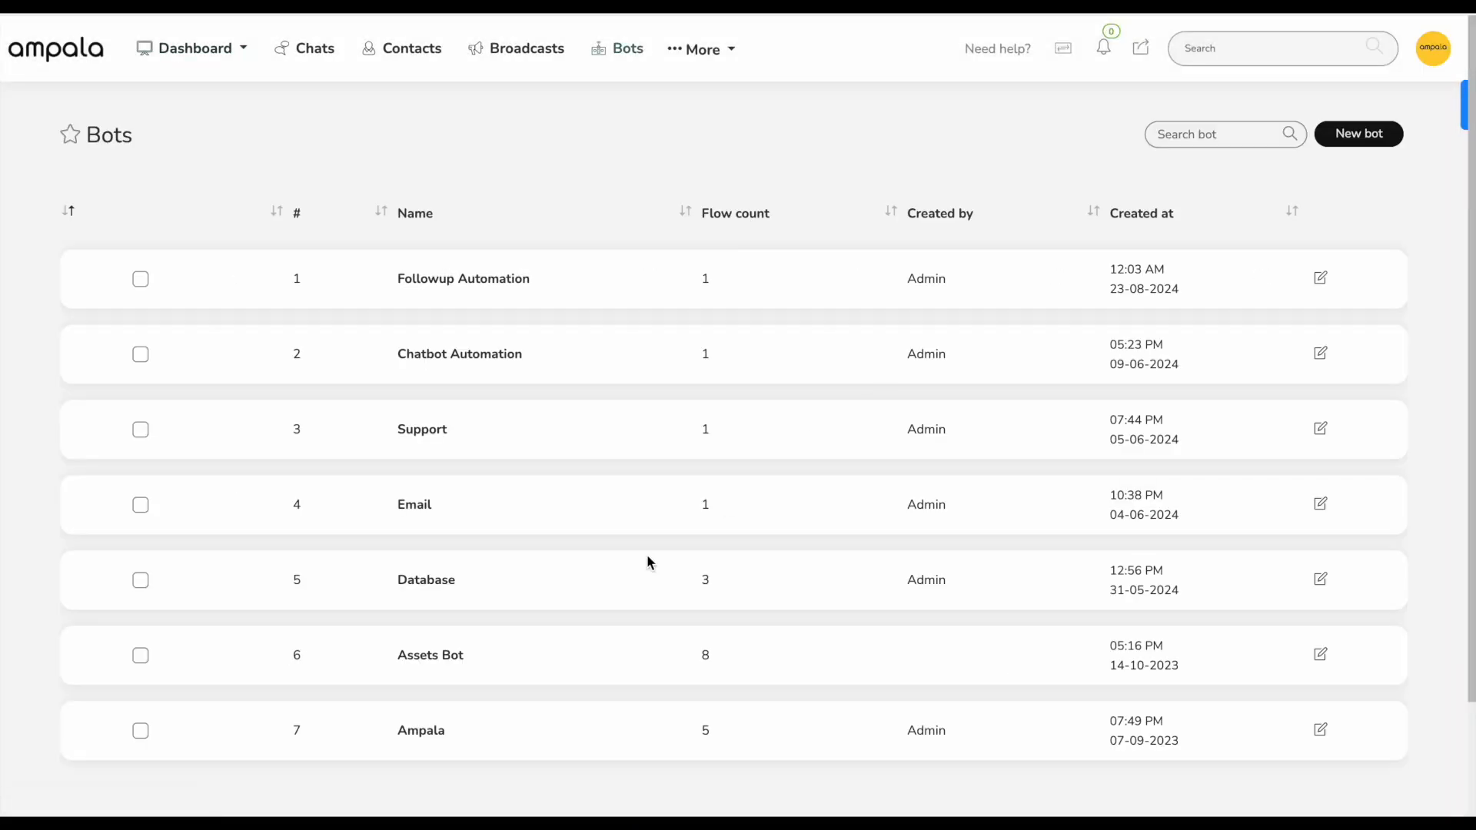
Step: Open the AIS01 flow of the Ampala bot and its Start node
{"action": "scroll", "coordinate": [538, 584], "scroll_direction": "down", "scroll_amount": 2}
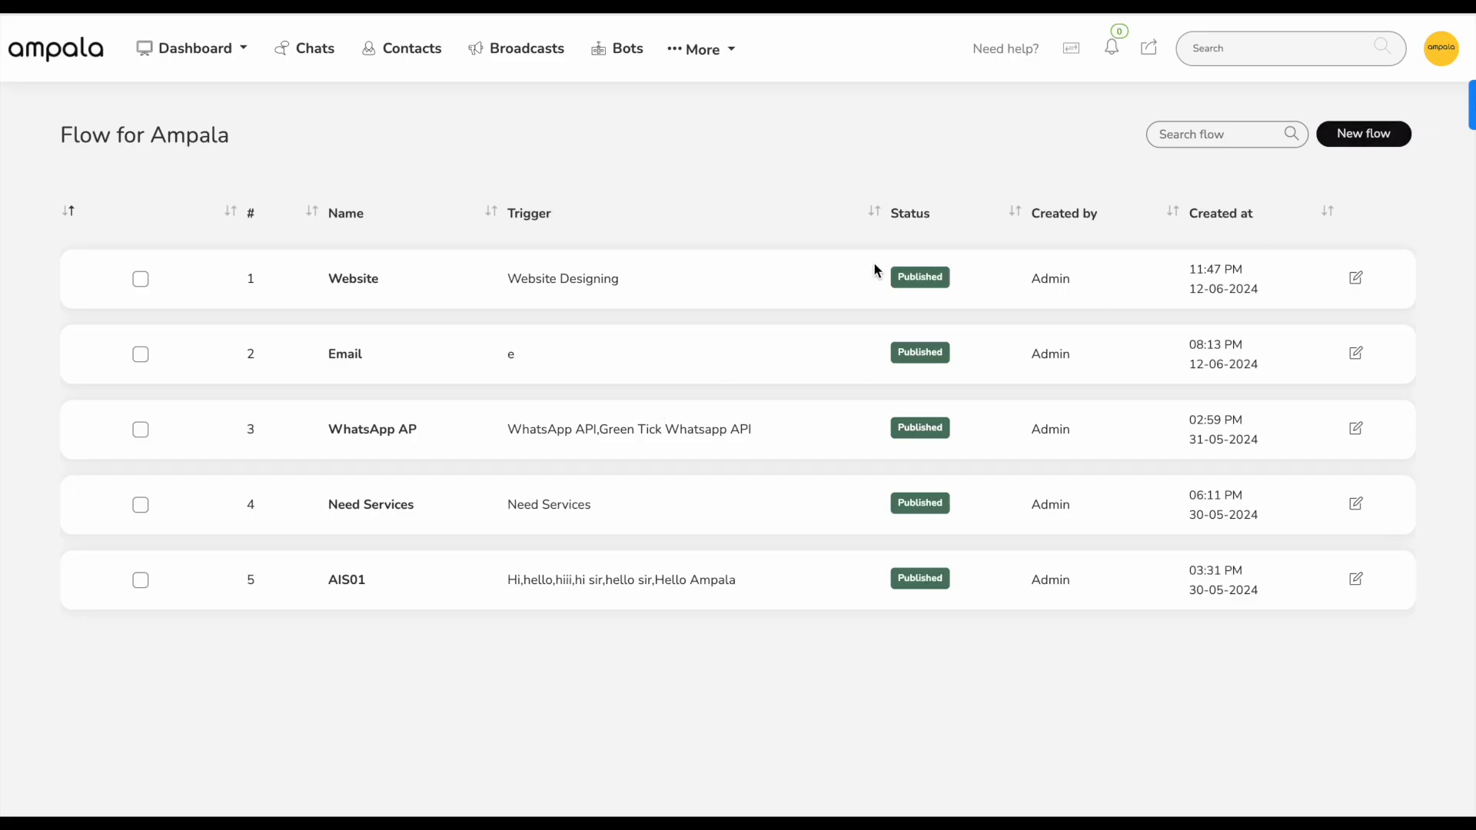
{"action": "left_click", "coordinate": [343, 578]}
{"action": "double_click", "coordinate": [260, 458]}
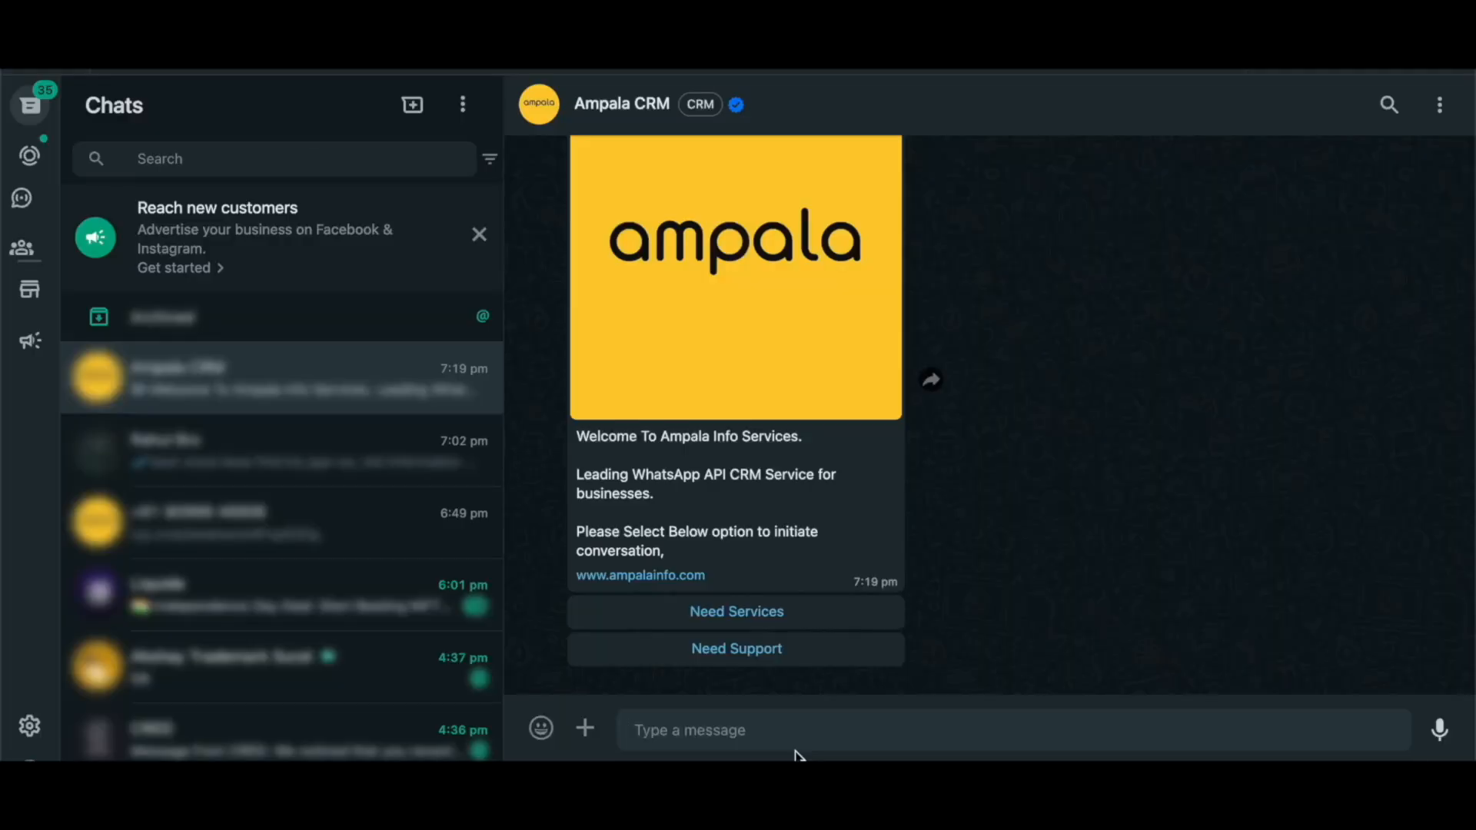
Step: Switch to WhatsApp, send "hi" to the Ampala CRM chat and answer the bot's reply with Need Services
{"action": "type", "text": "hi"}
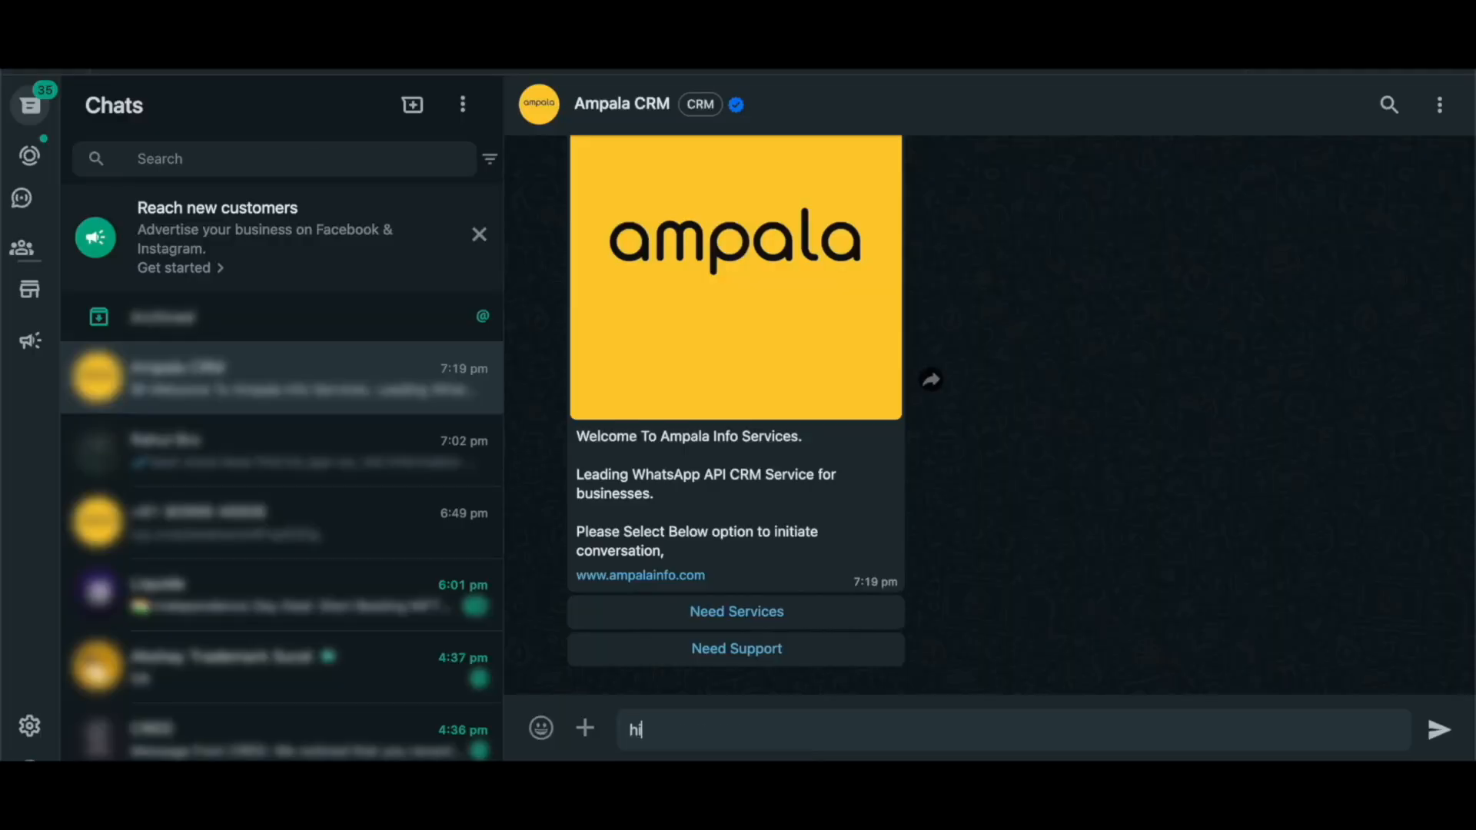
{"action": "key", "text": "Return"}
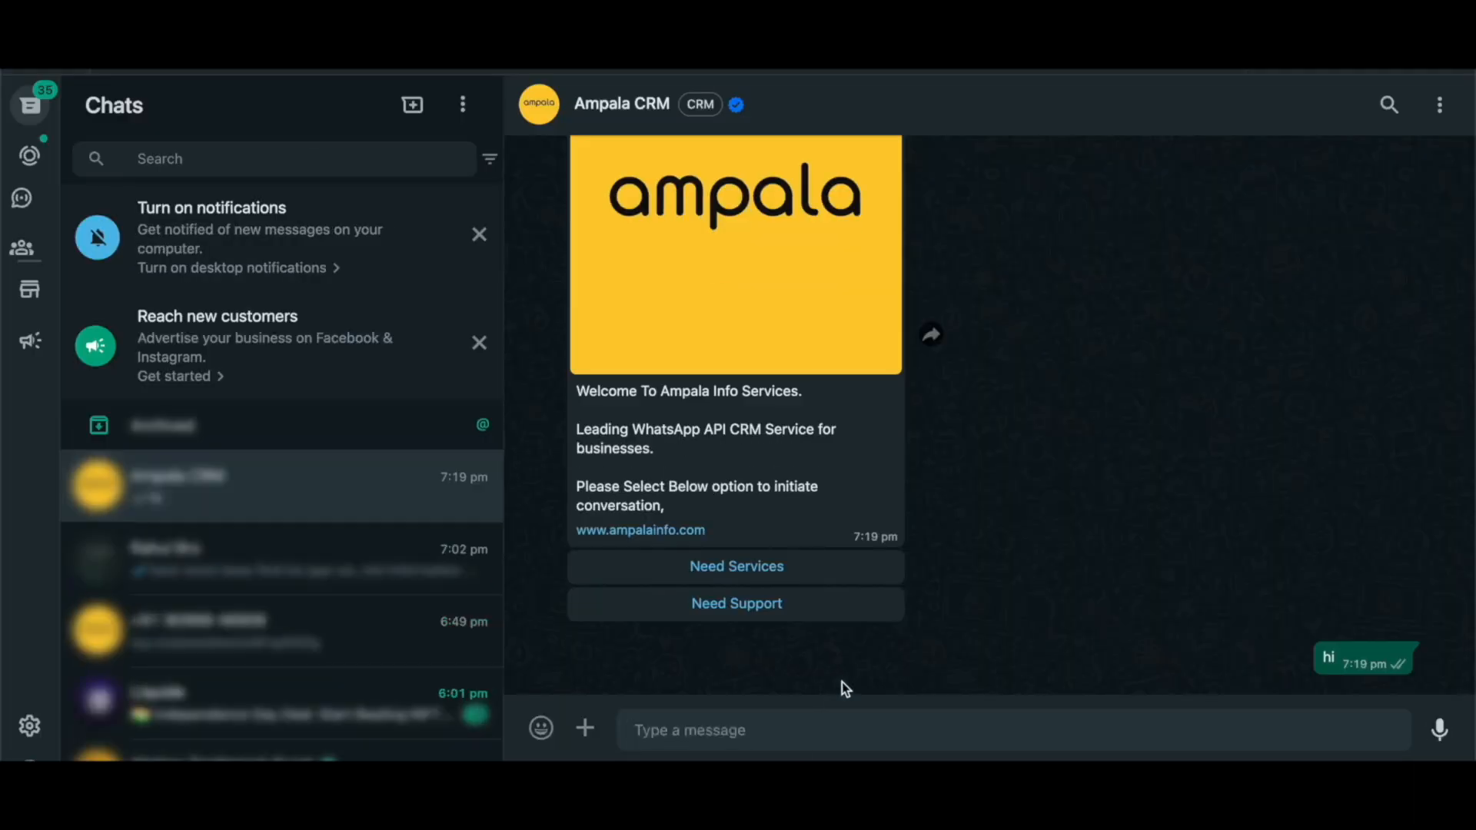
{"action": "left_click", "coordinate": [727, 609]}
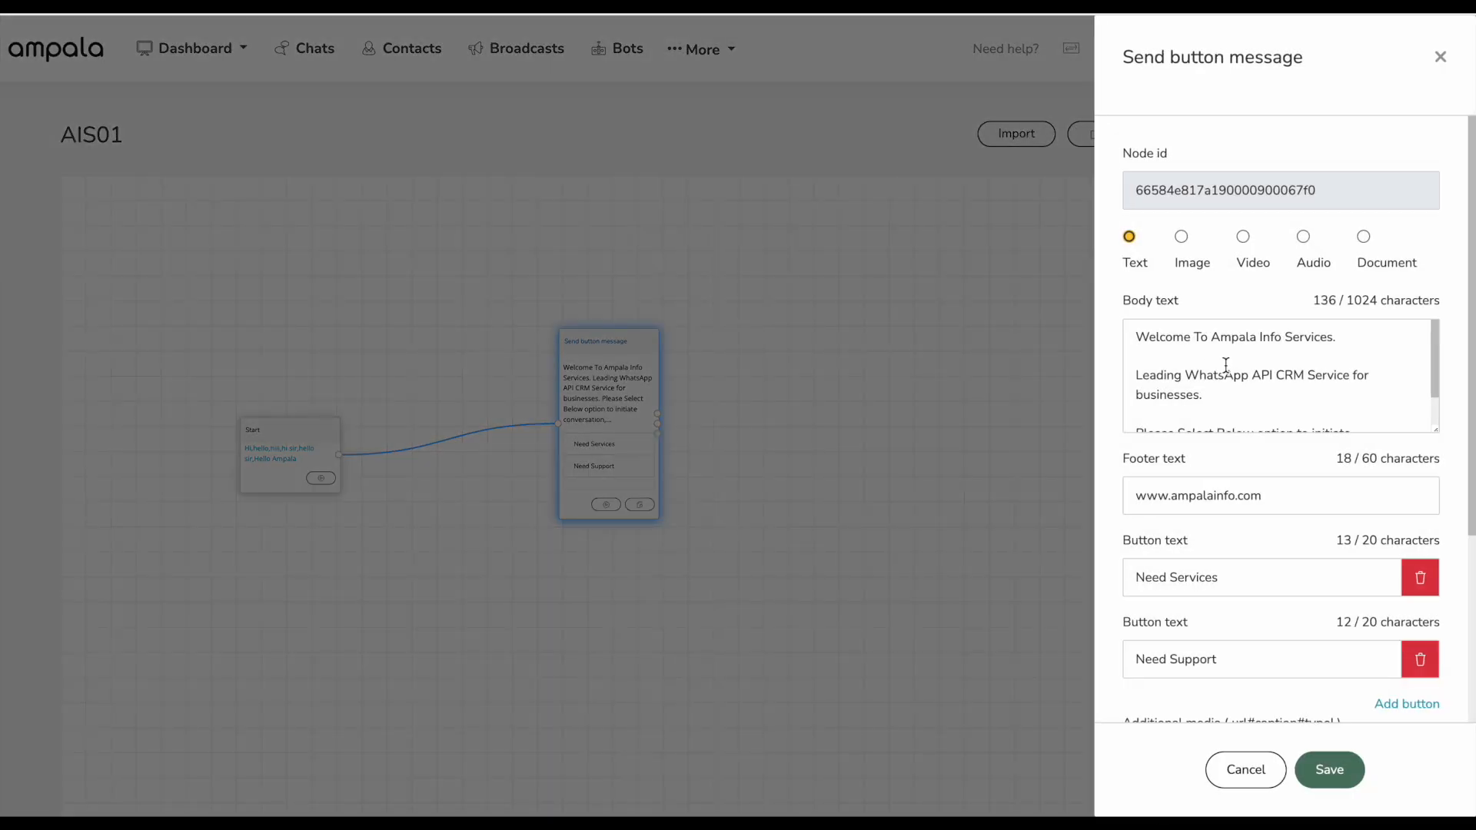
Step: Back in the AIS01 flow, select the Image type for the button message node and review its URL, body, footer and button texts
{"action": "left_click", "coordinate": [1187, 233]}
{"action": "scroll", "coordinate": [1252, 485], "scroll_direction": "down", "scroll_amount": 2}
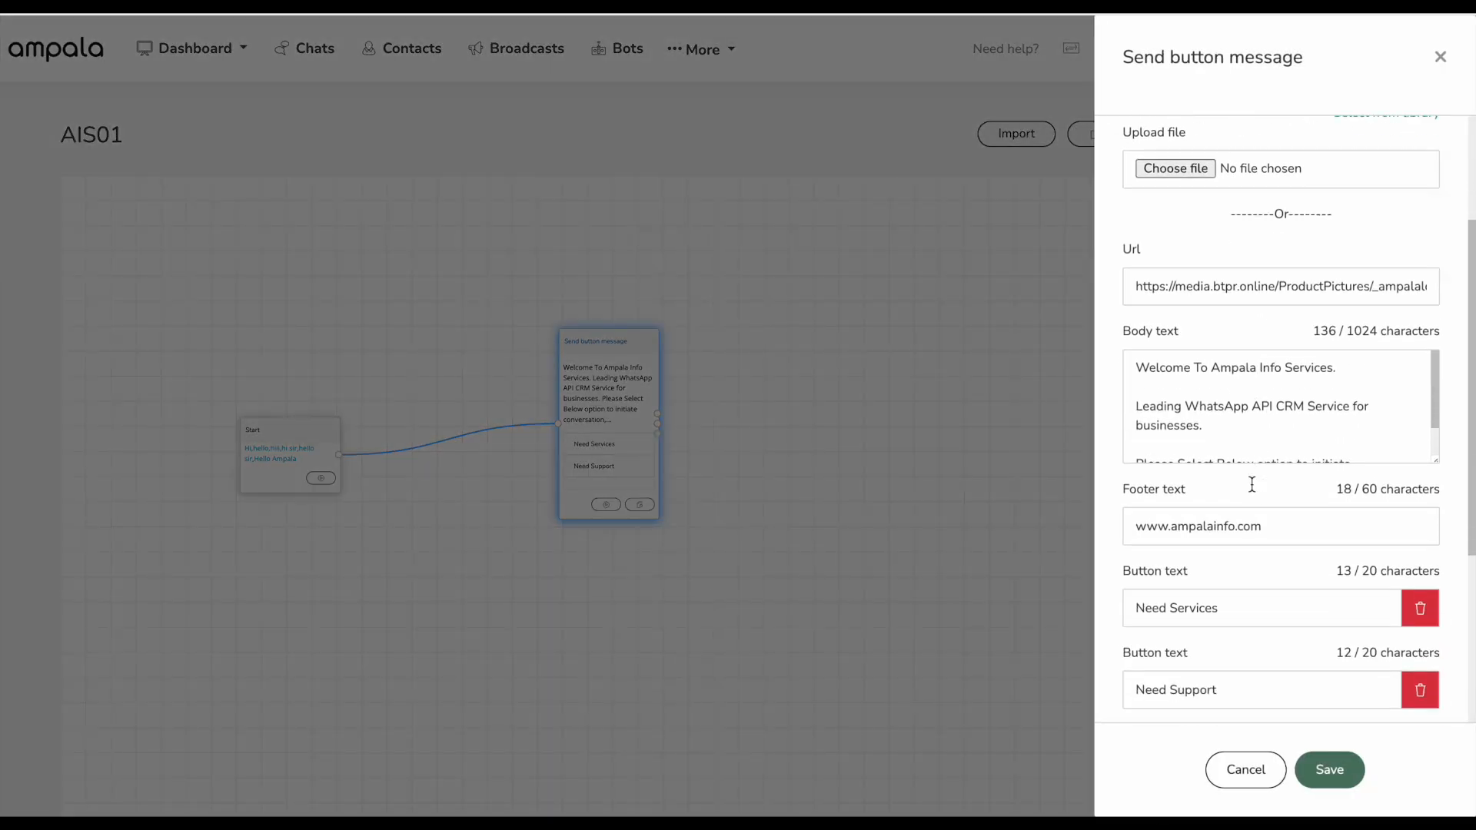
{"action": "scroll", "coordinate": [1251, 484], "scroll_direction": "down", "scroll_amount": 1}
{"action": "left_click_drag", "start_coordinate": [1135, 513], "coordinate": [1207, 518]}
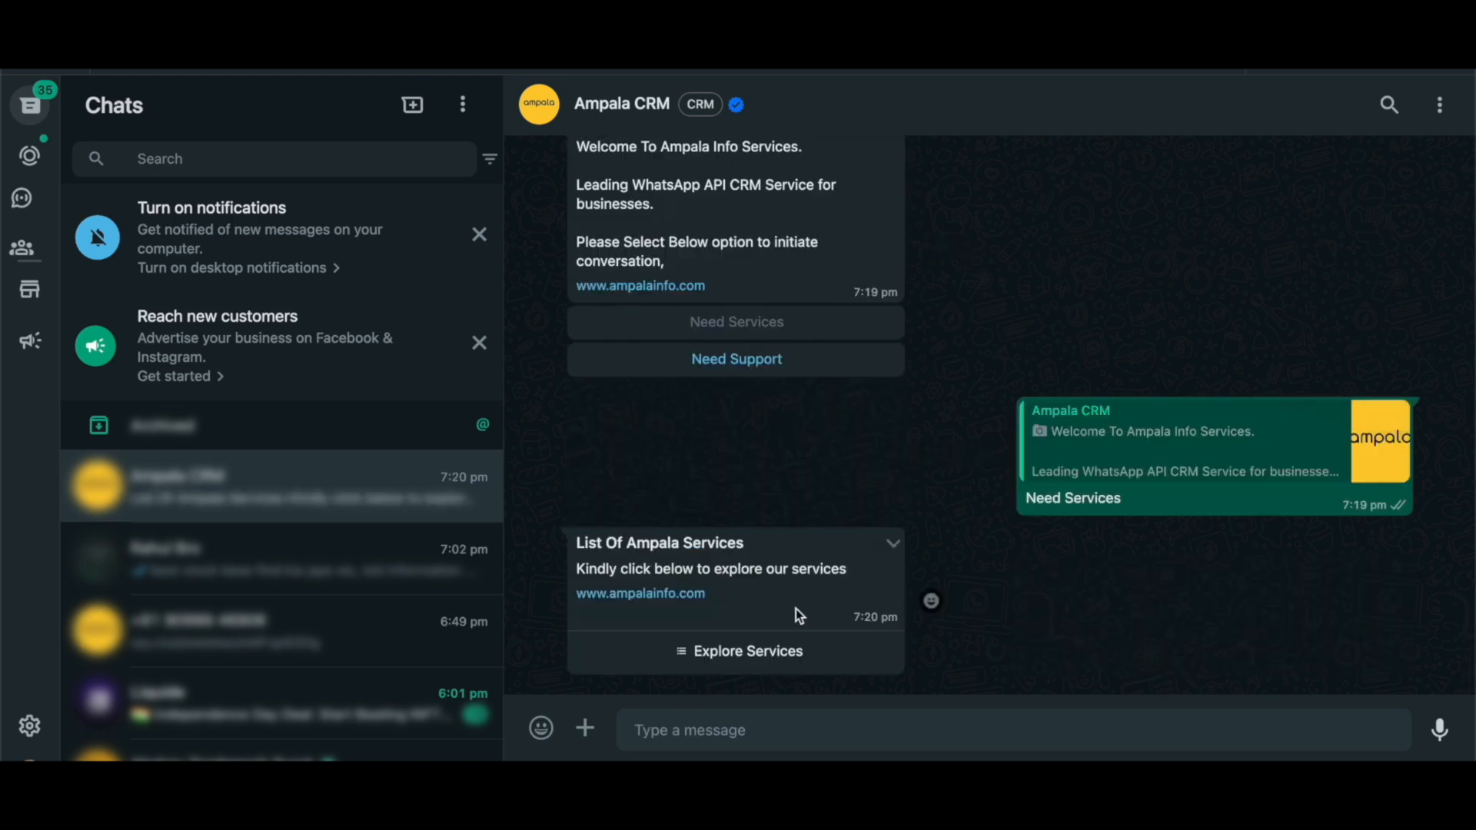
Step: Switch to the Ampala CRM chat in WhatsApp, open the Explore Services list, choose a service and send it
{"action": "left_click", "coordinate": [721, 653]}
{"action": "left_click", "coordinate": [712, 170]}
{"action": "left_click", "coordinate": [896, 693]}
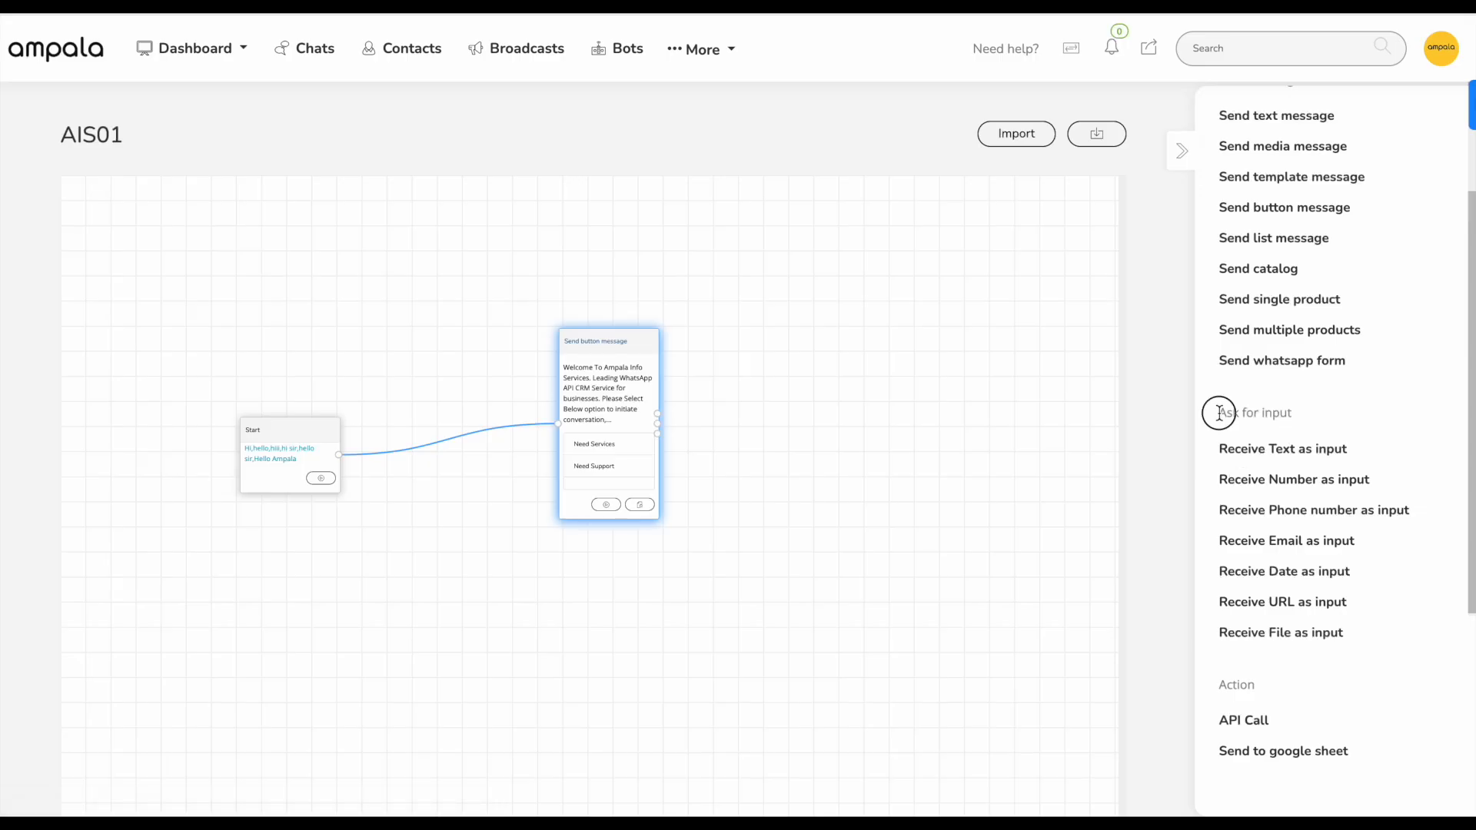
Step: Return to the AIS01 flow editor and highlight the Ask for input heading in the node list
{"action": "left_click_drag", "start_coordinate": [1219, 413], "coordinate": [1315, 419]}
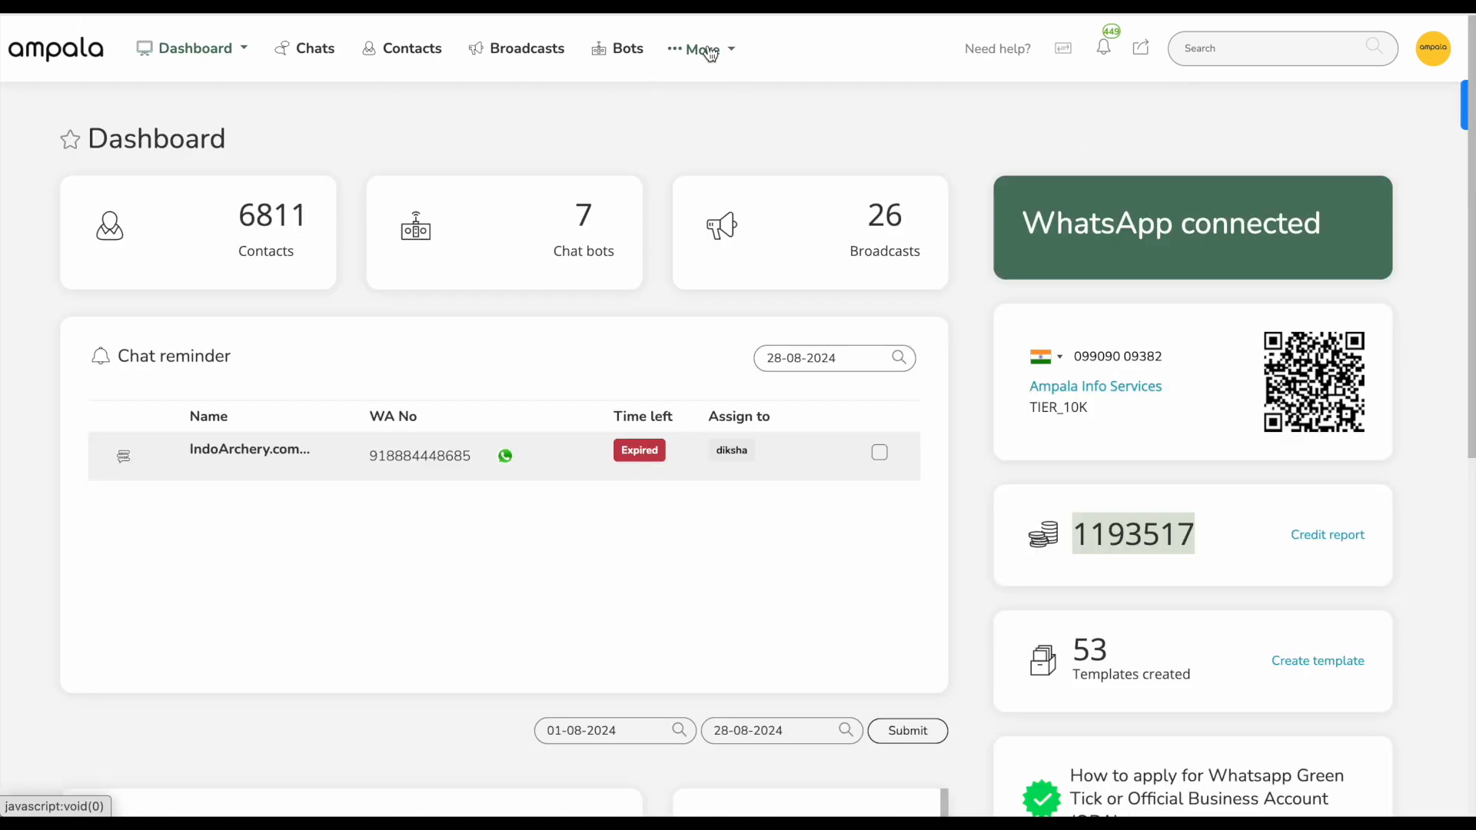
Step: Open the Account summary report and highlight the Conversations, Marketing, Utility and Service figures
{"action": "left_click", "coordinate": [710, 52]}
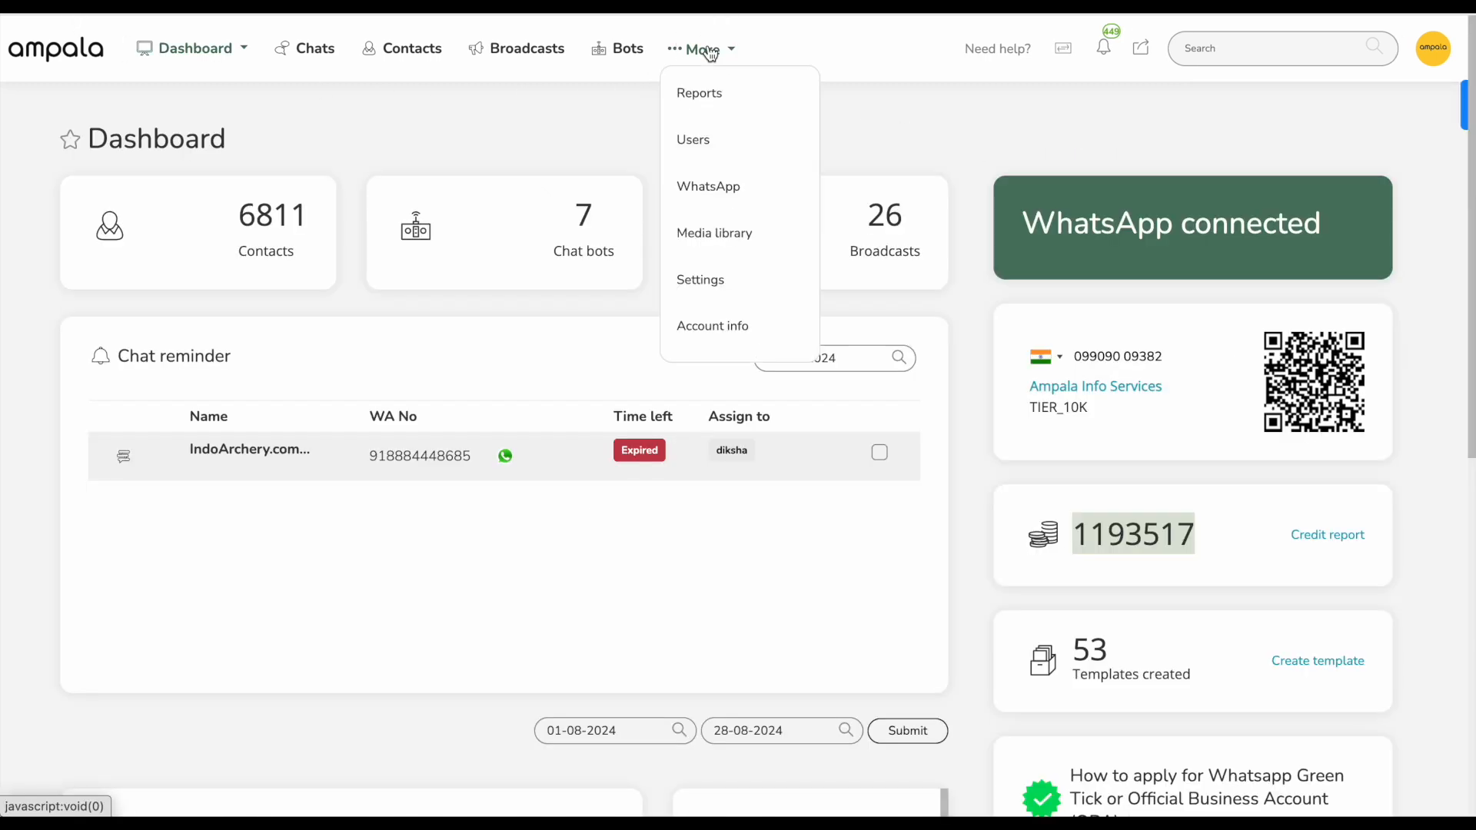
{"action": "left_click", "coordinate": [696, 98]}
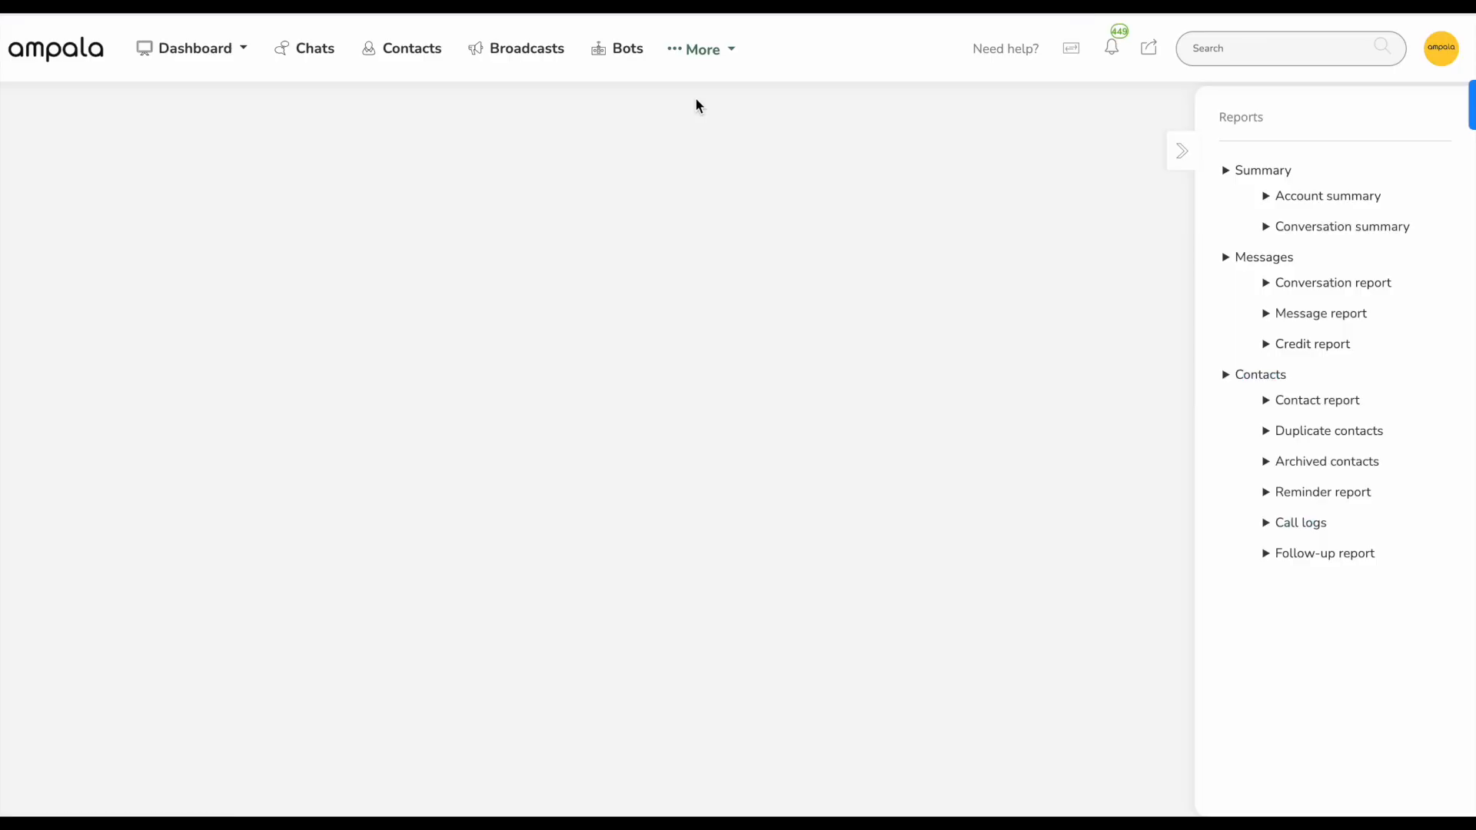
{"action": "left_click", "coordinate": [1350, 196]}
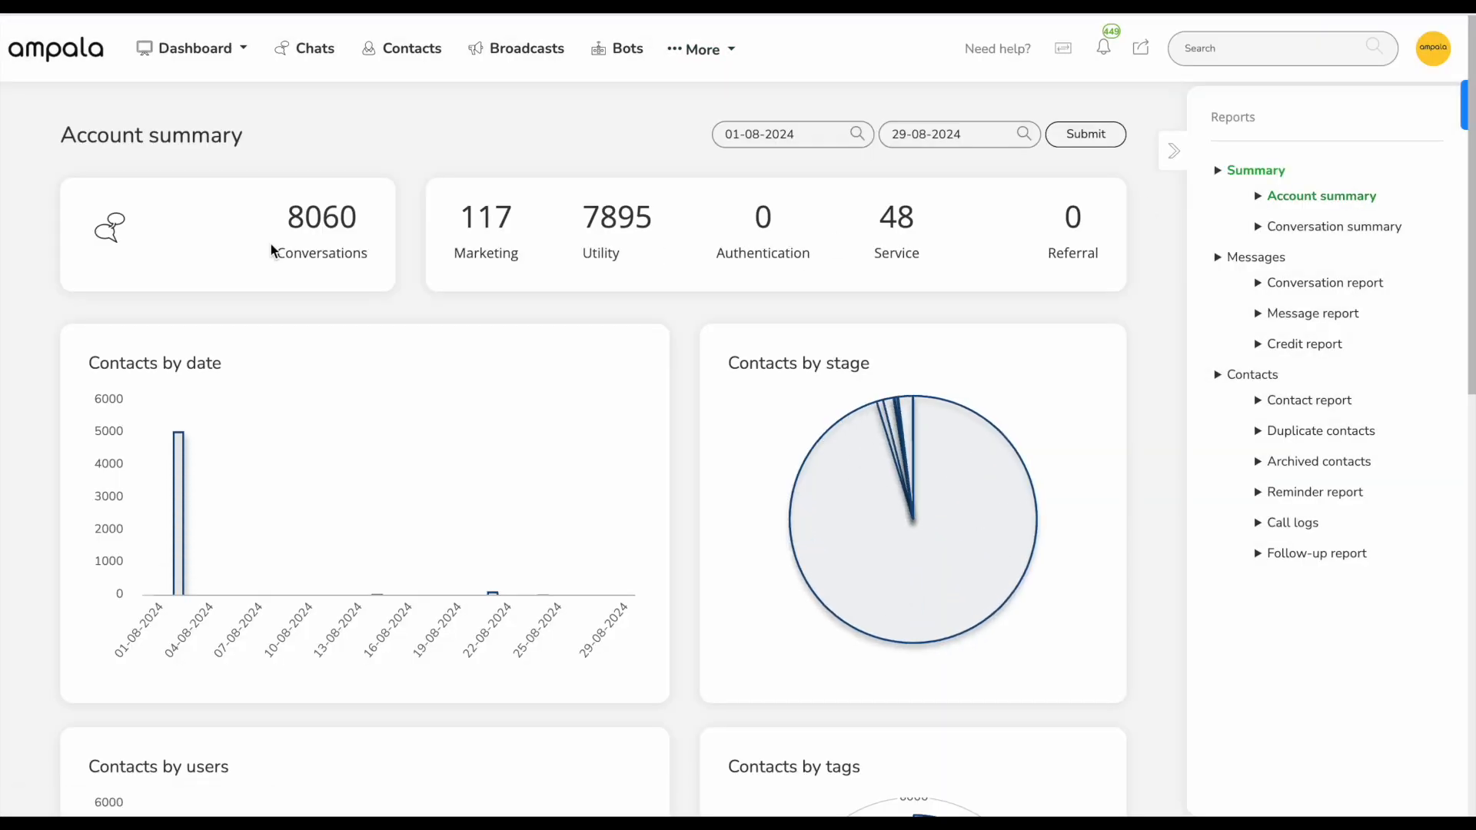
{"action": "left_click_drag", "start_coordinate": [269, 224], "coordinate": [372, 250]}
{"action": "left_click", "coordinate": [463, 229]}
{"action": "left_click_drag", "start_coordinate": [464, 229], "coordinate": [508, 259]}
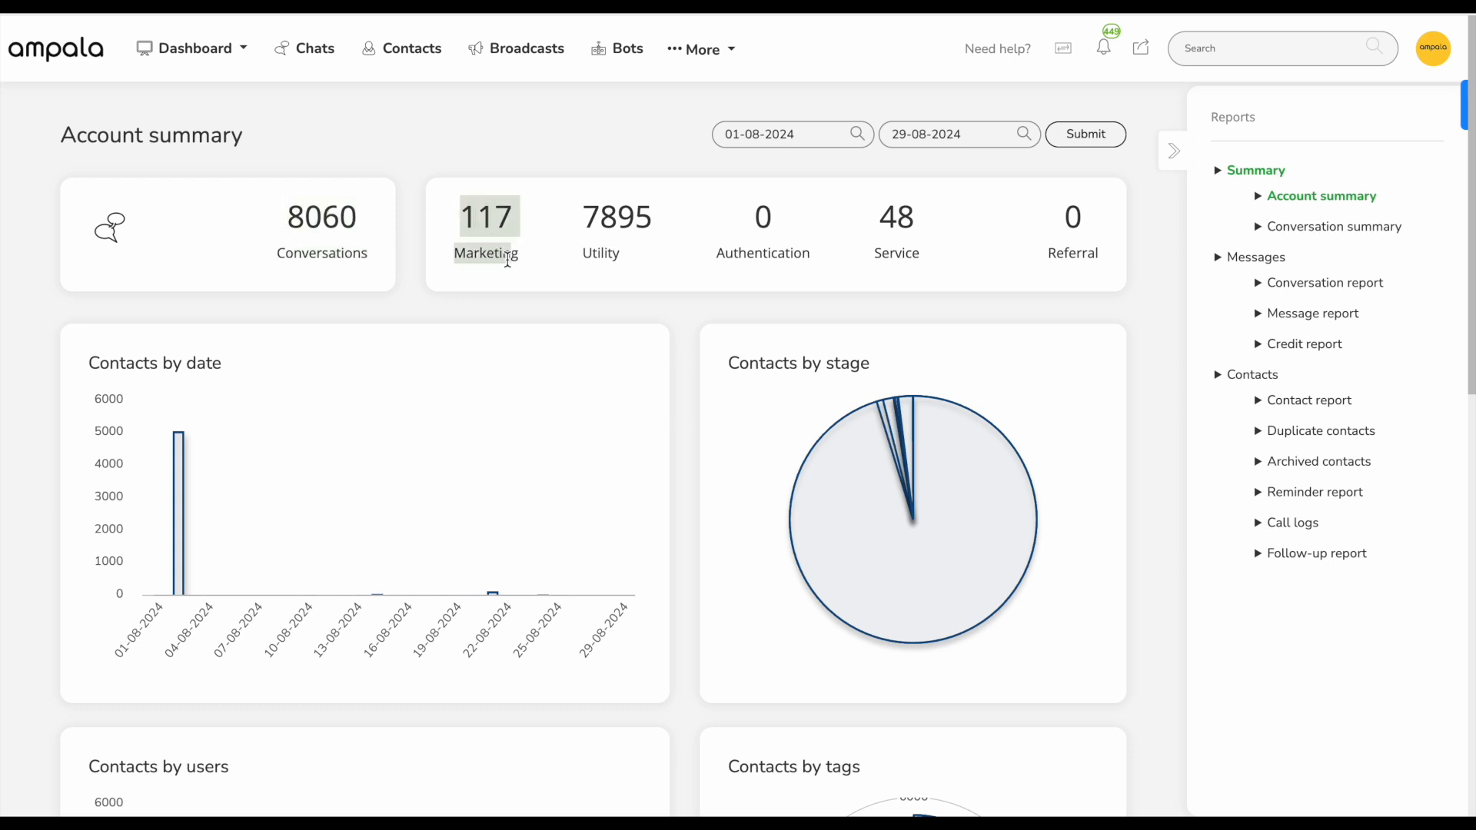
{"action": "left_click_drag", "start_coordinate": [588, 220], "coordinate": [656, 280]}
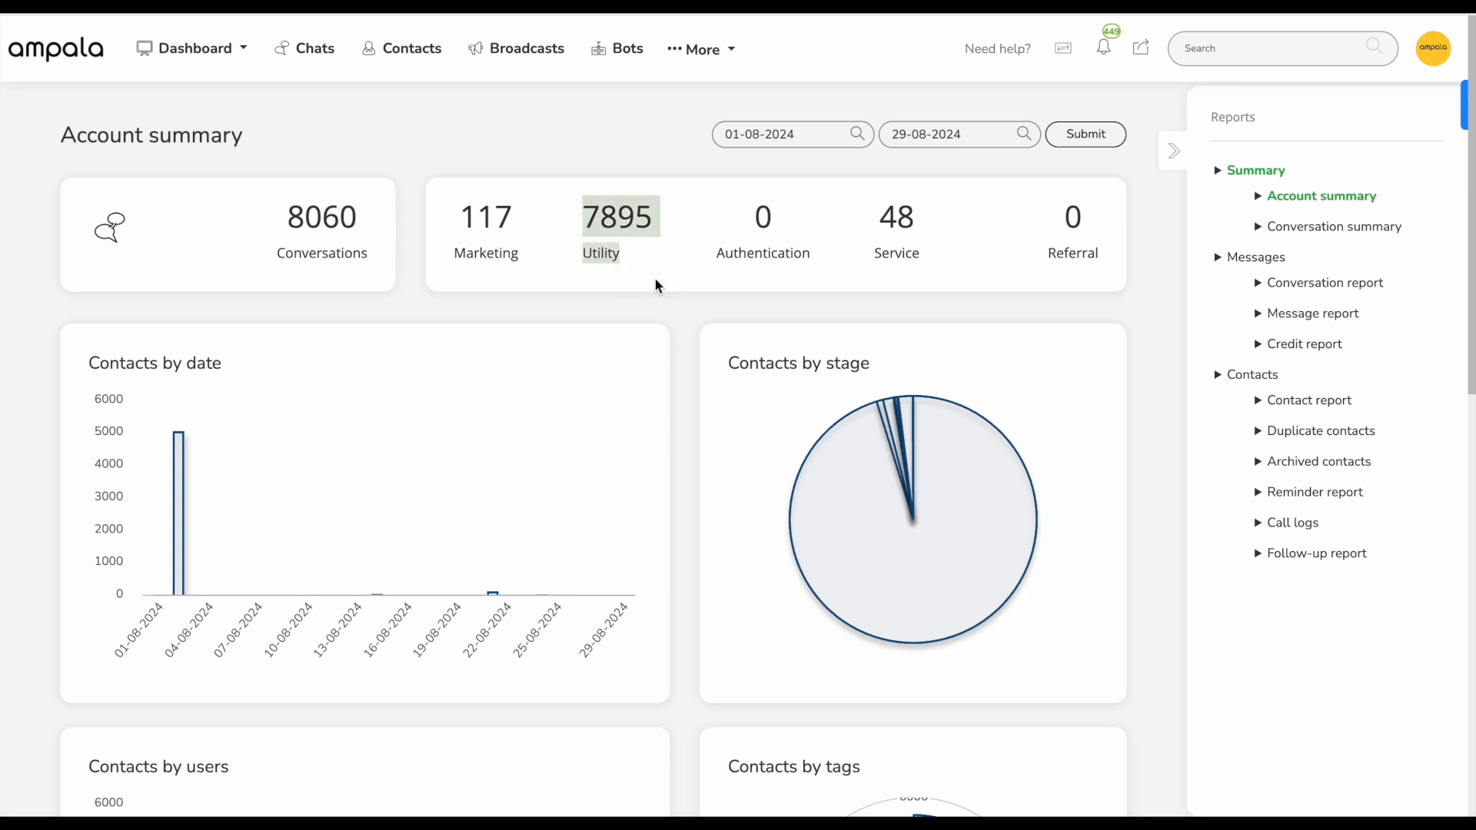
{"action": "left_click_drag", "start_coordinate": [864, 222], "coordinate": [910, 283]}
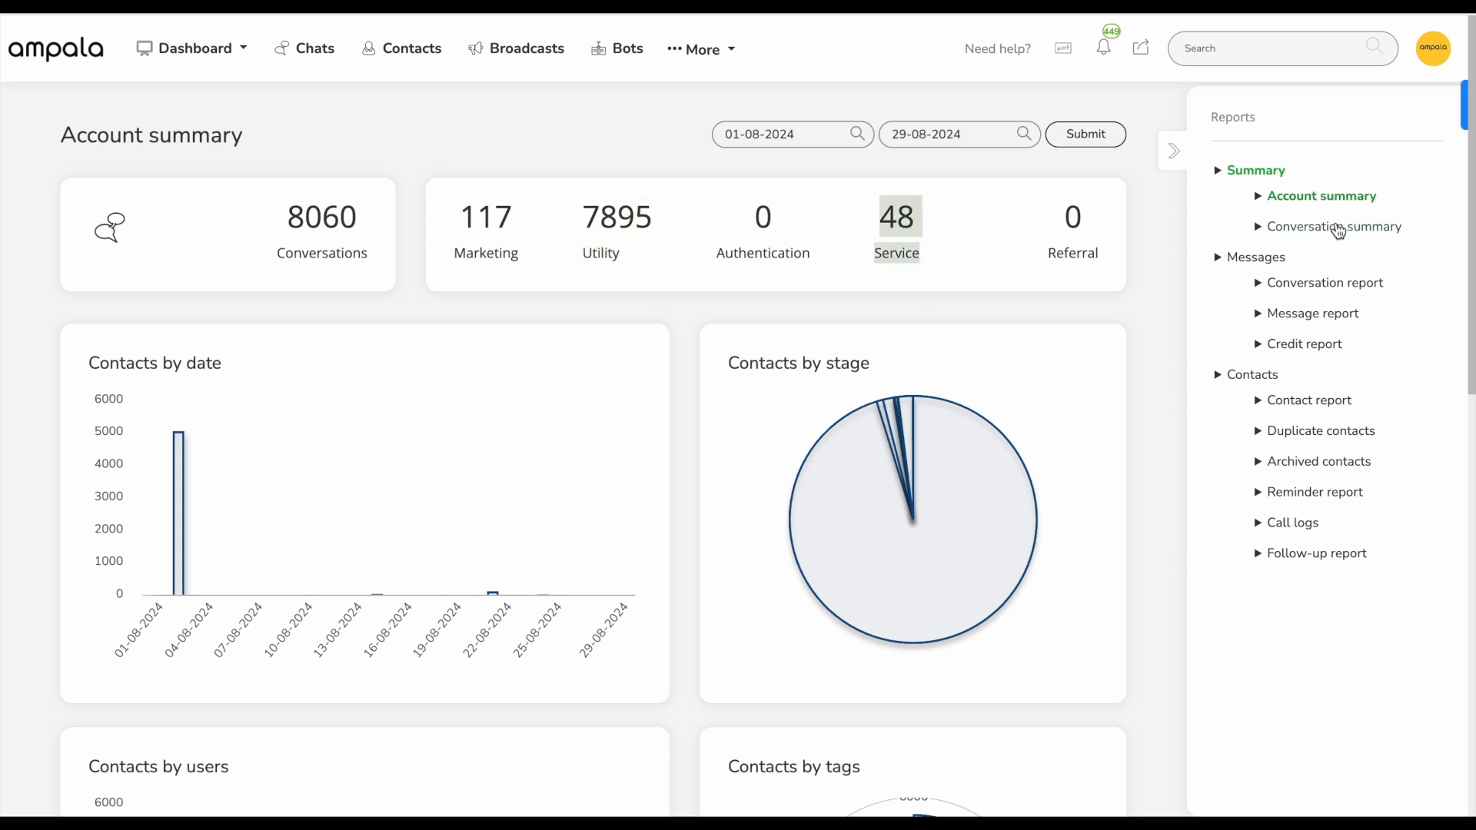
Step: Open the Conversation summary report and review the Chats report table of conversation types and amounts
{"action": "left_click", "coordinate": [1336, 227]}
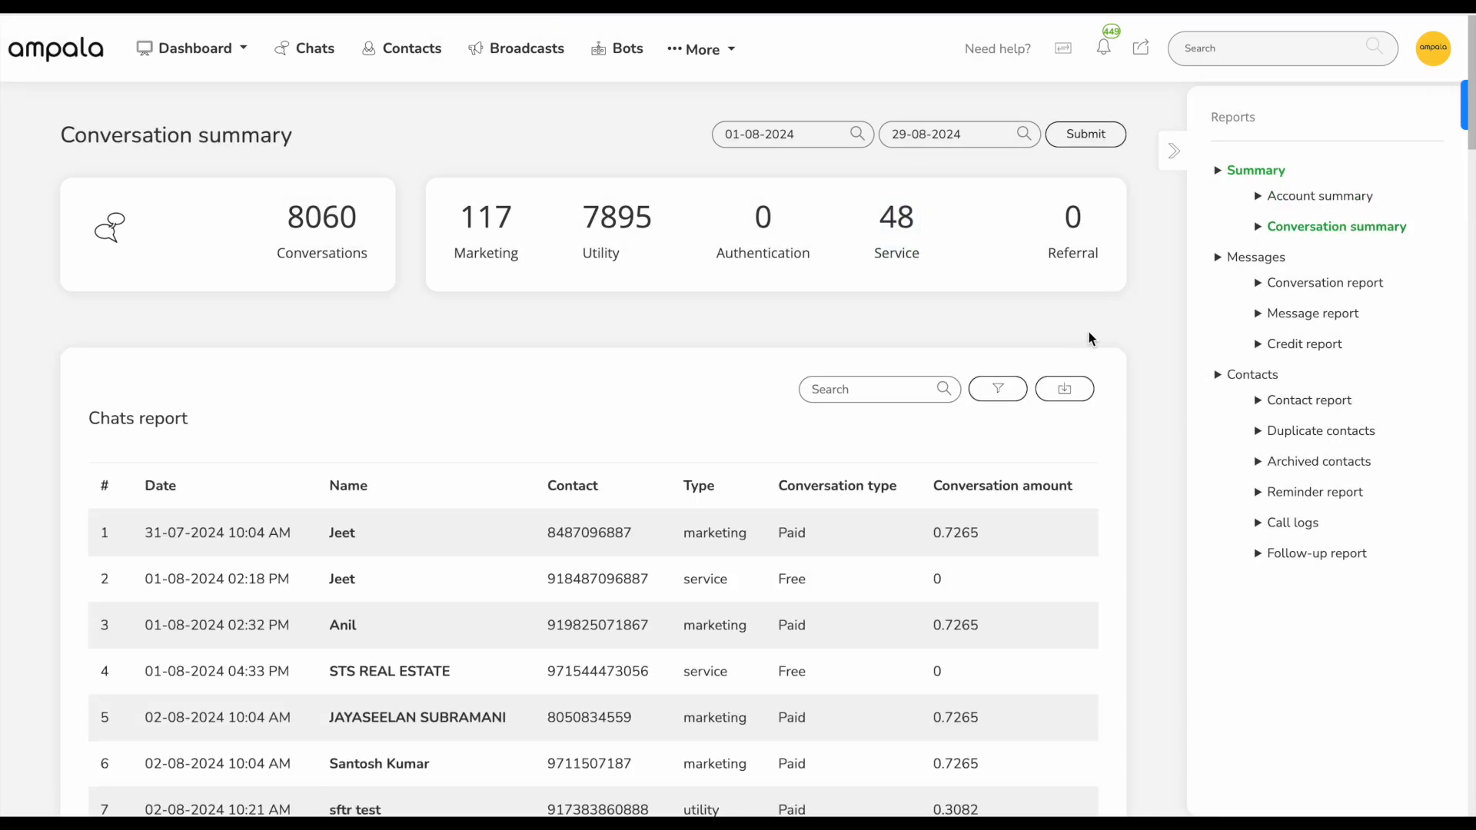
{"action": "scroll", "coordinate": [530, 392], "scroll_direction": "down", "scroll_amount": 2}
{"action": "left_click_drag", "start_coordinate": [522, 354], "coordinate": [708, 268]}
{"action": "left_click", "coordinate": [736, 231]}
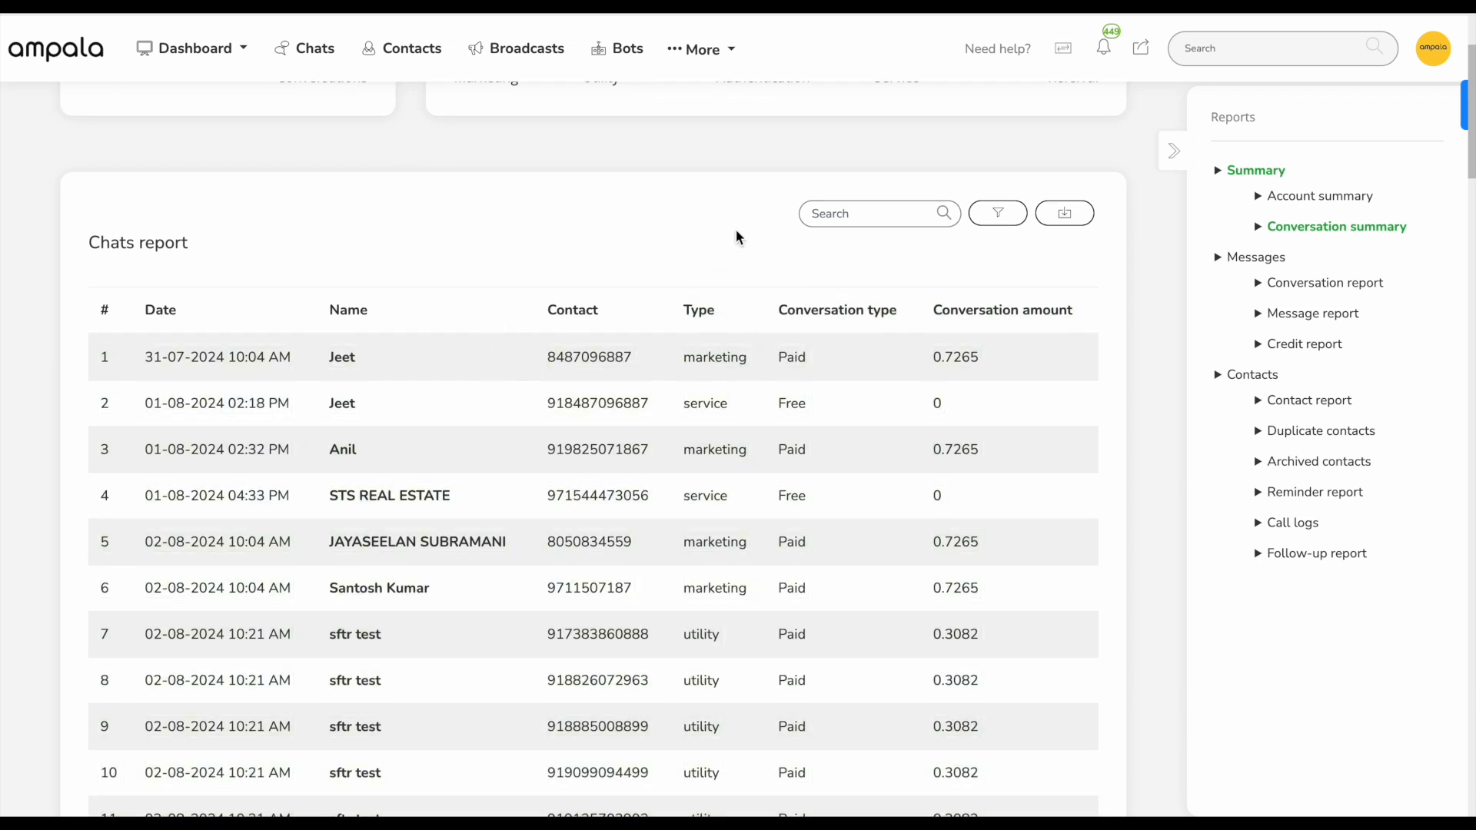
Step: Open the Message report and show its download options for the current page or all data
{"action": "left_click", "coordinate": [1302, 315]}
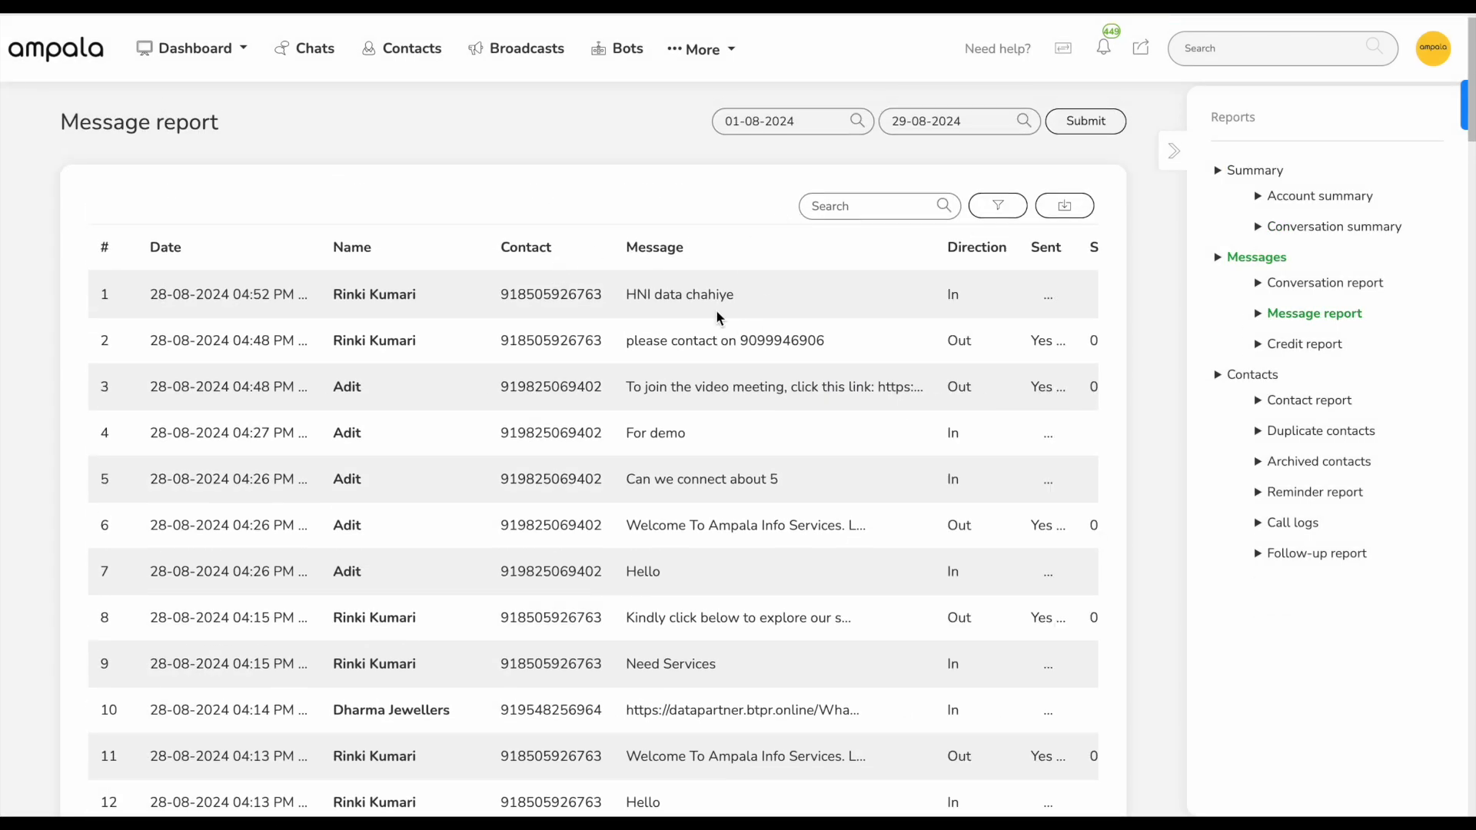
{"action": "left_click", "coordinate": [1065, 205]}
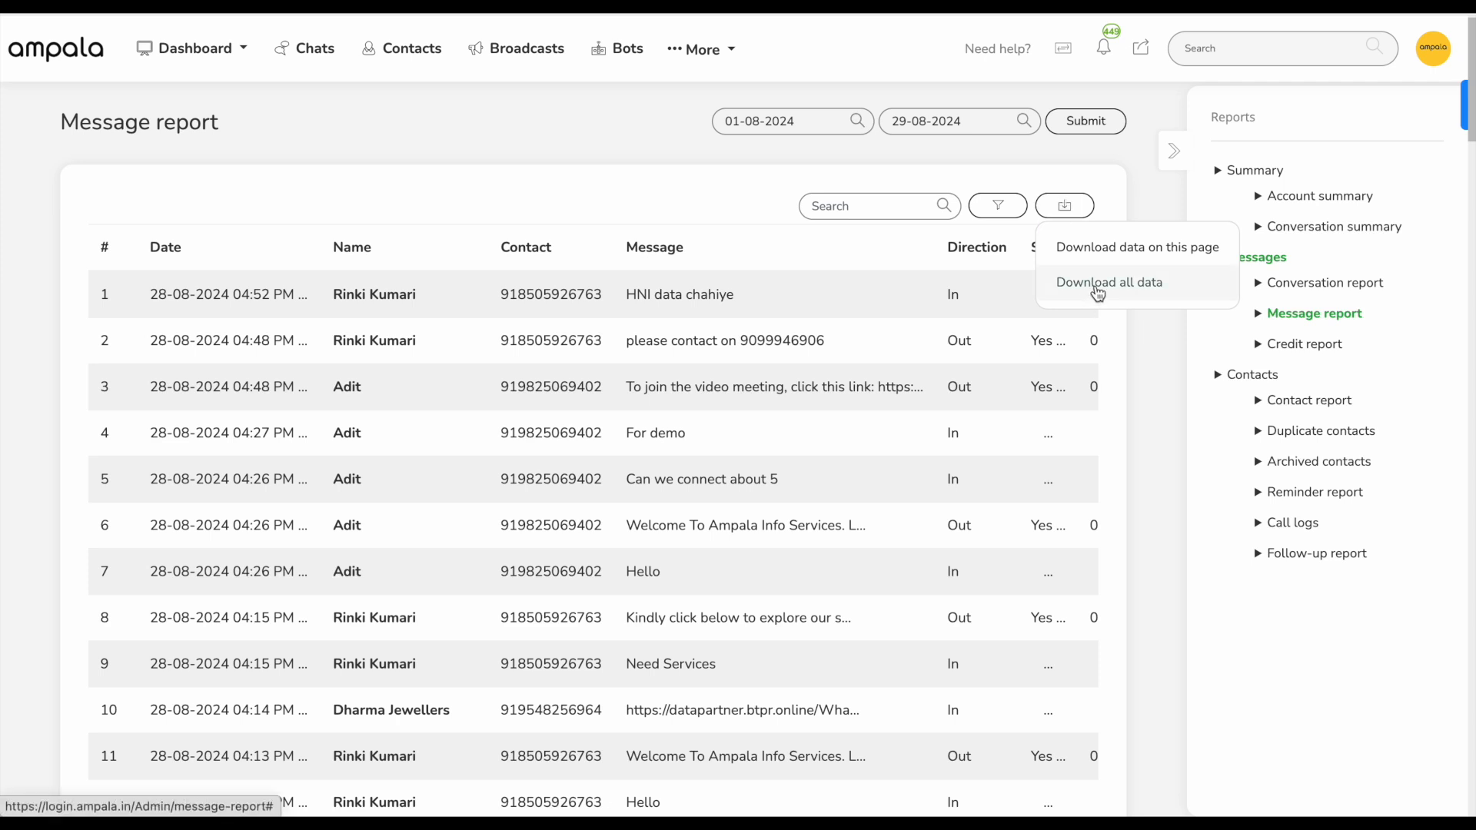
Step: View the Credit report, highlighting the Available Platform Credits, and open the Reminder report
{"action": "left_click", "coordinate": [1307, 345]}
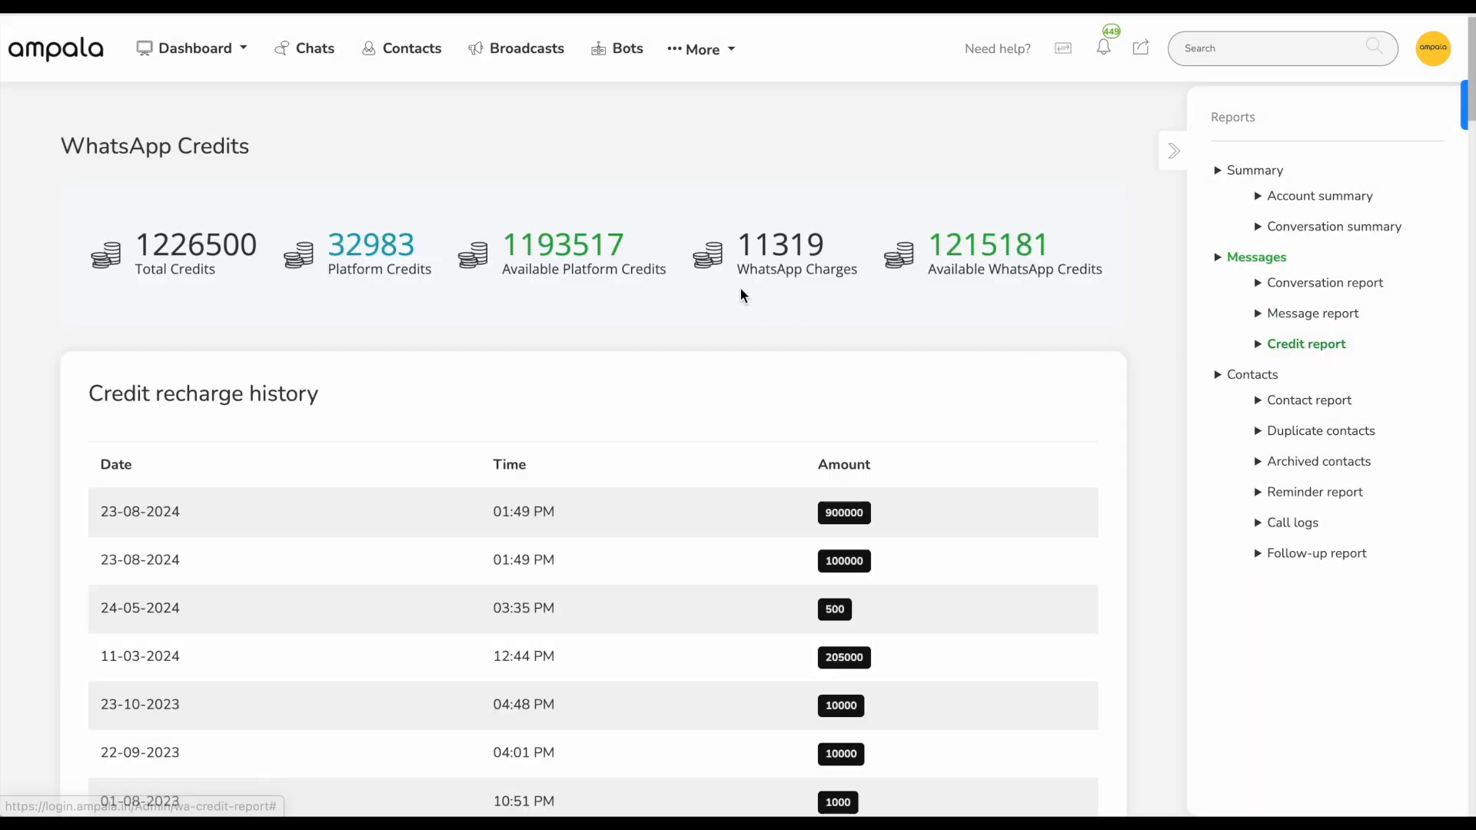
{"action": "left_click_drag", "start_coordinate": [498, 237], "coordinate": [601, 274]}
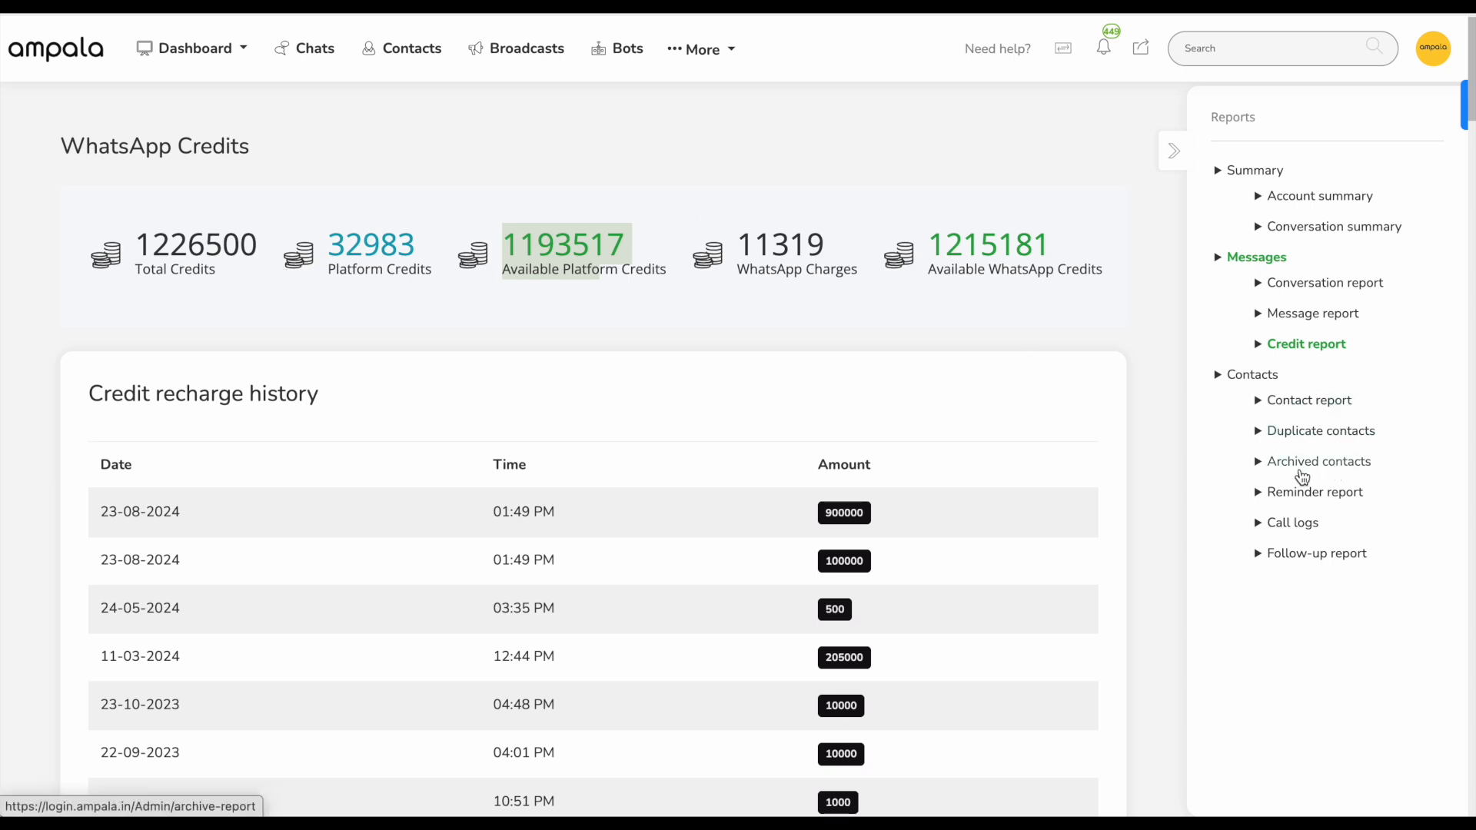
{"action": "left_click", "coordinate": [1312, 494]}
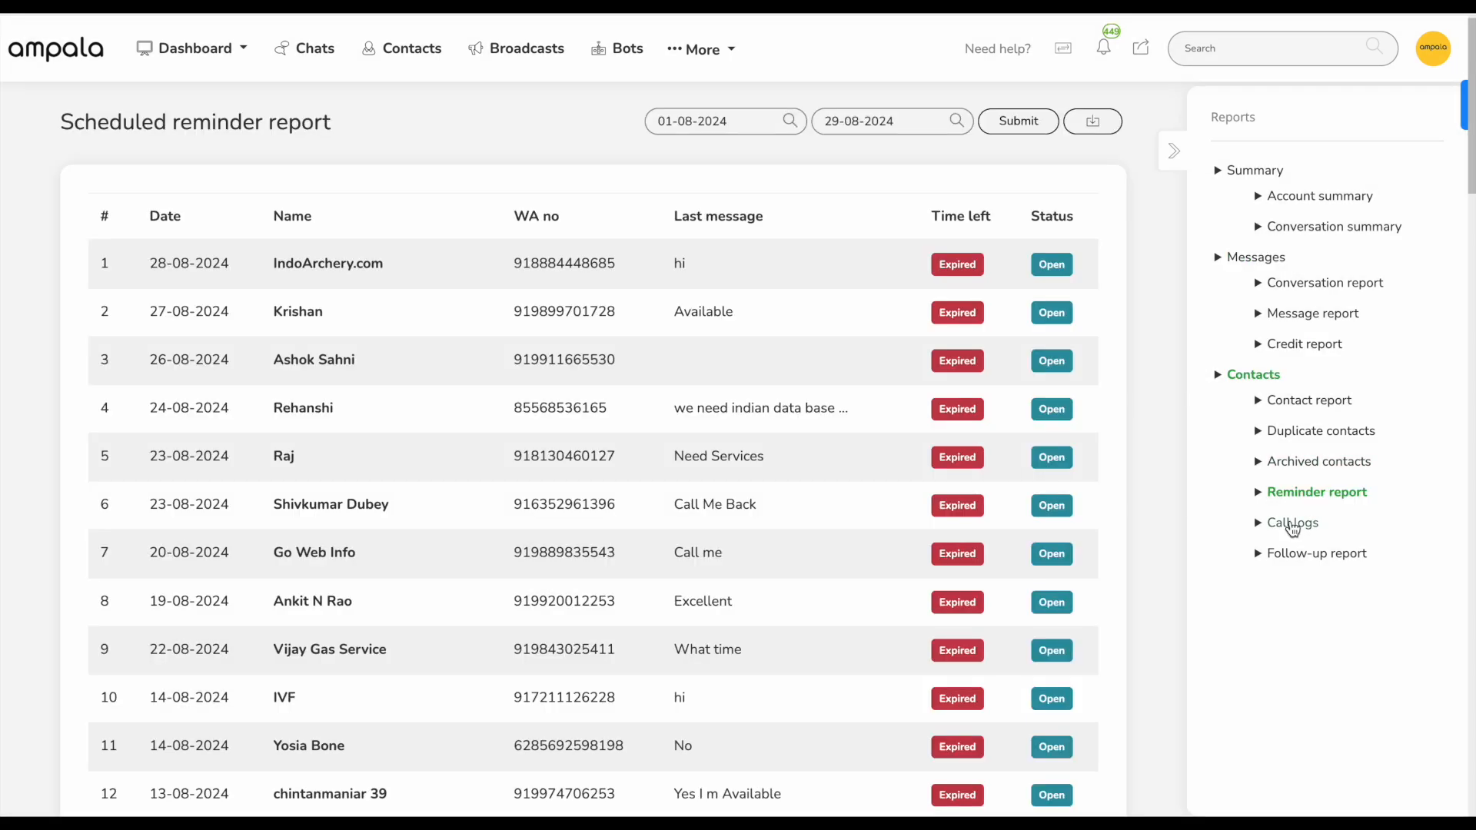